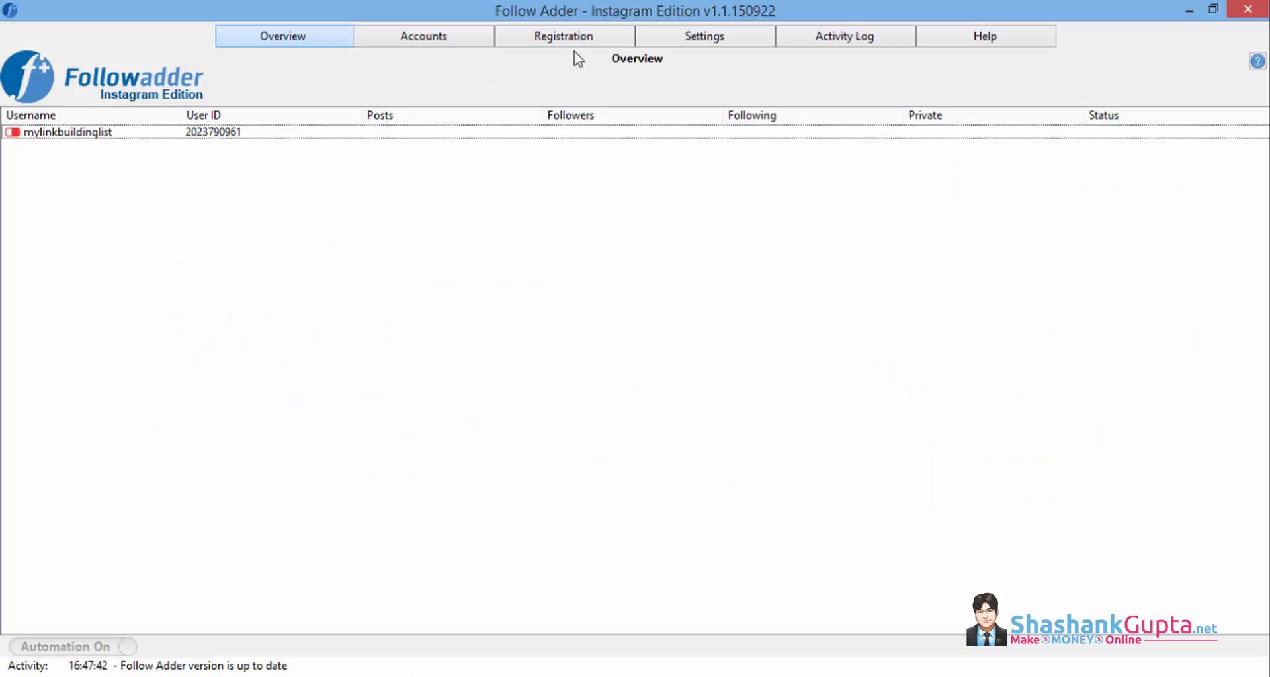
# - Examine the registration page: the registration code entry, the username and password fields for adding a user, and the registered profile
pyautogui.click(581, 40)
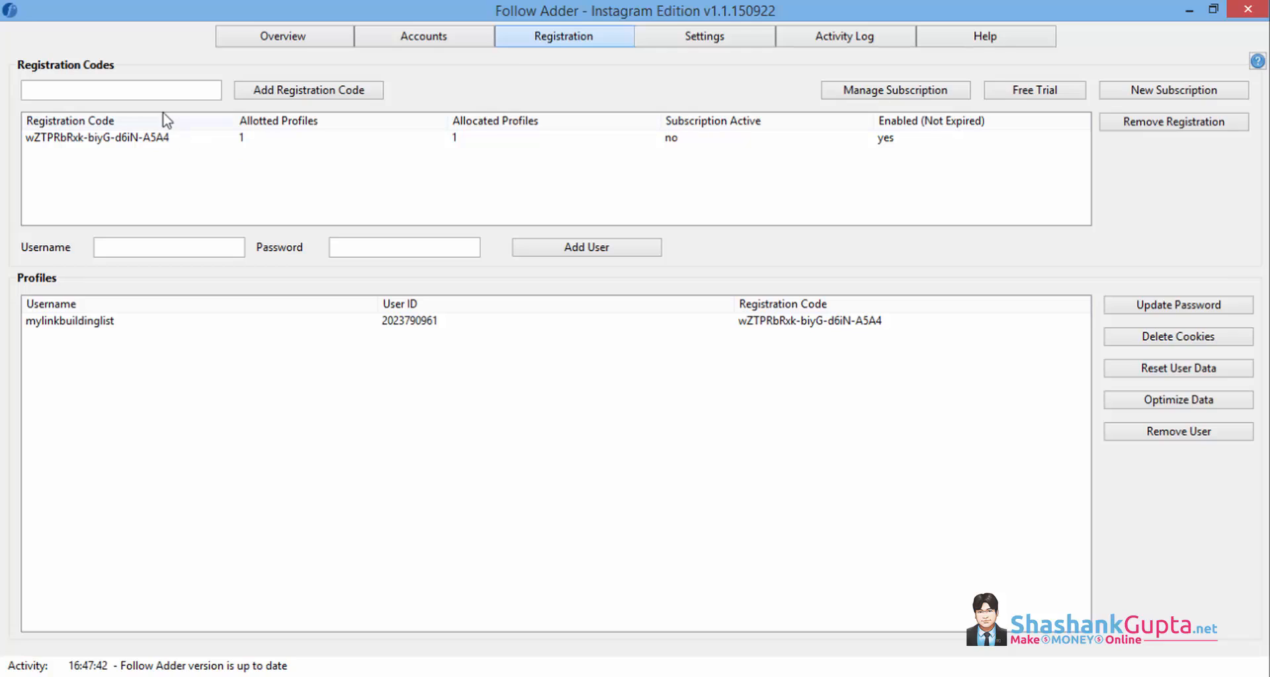
pyautogui.click(143, 90)
pyautogui.click(183, 254)
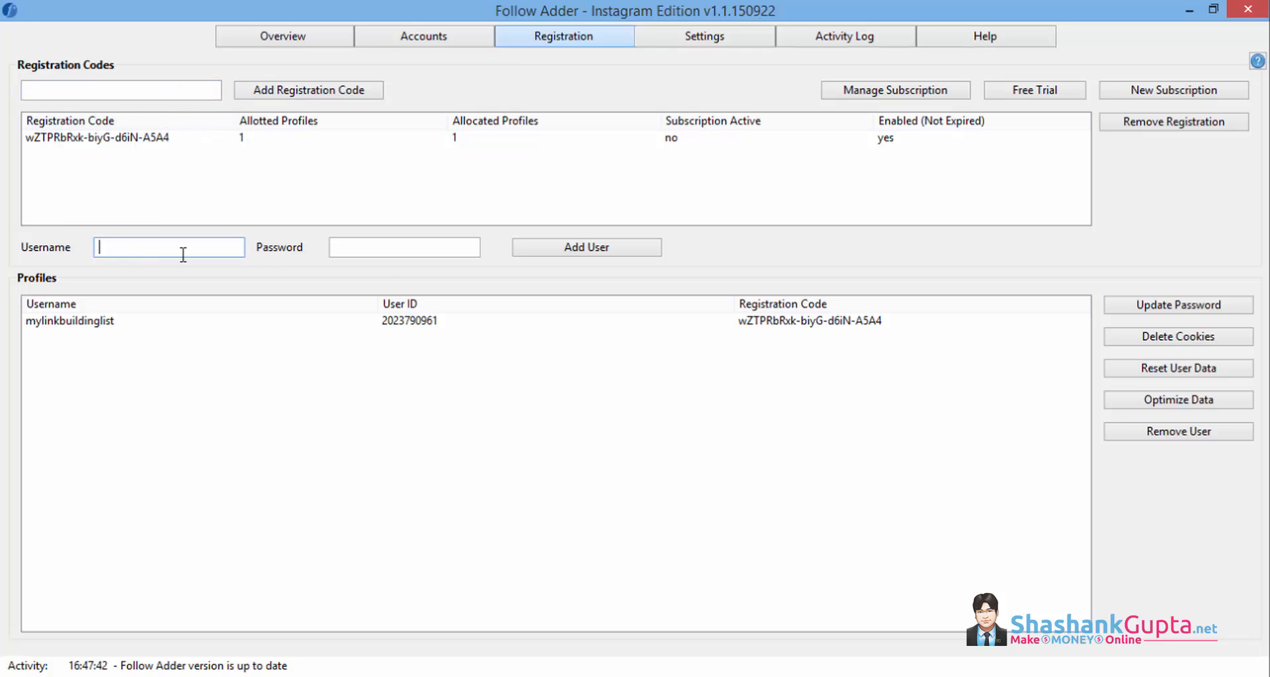
pyautogui.click(395, 249)
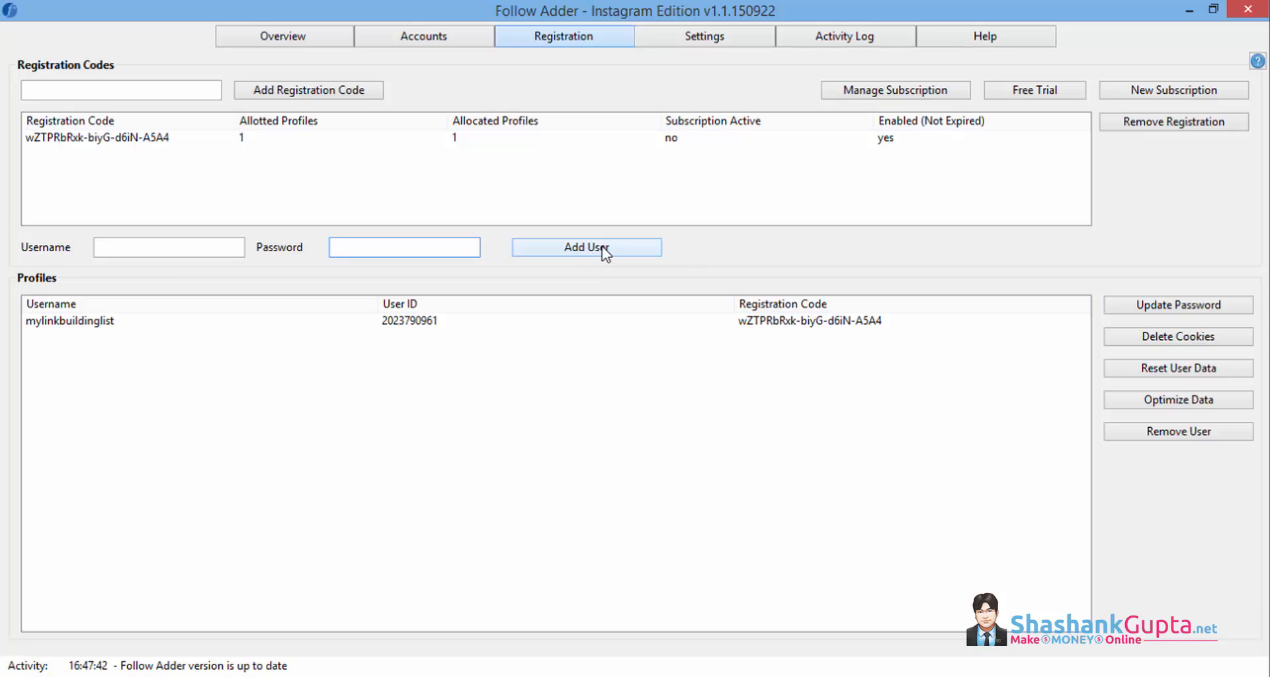
pyautogui.click(149, 140)
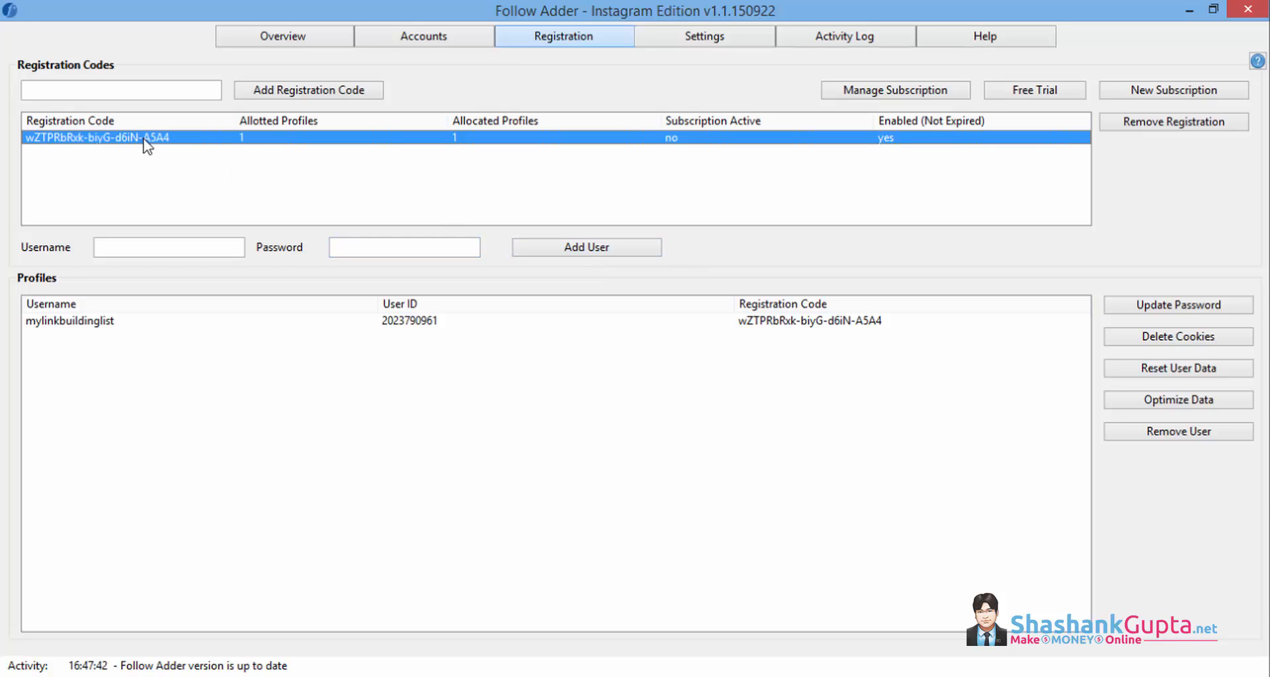
pyautogui.click(199, 250)
pyautogui.click(418, 250)
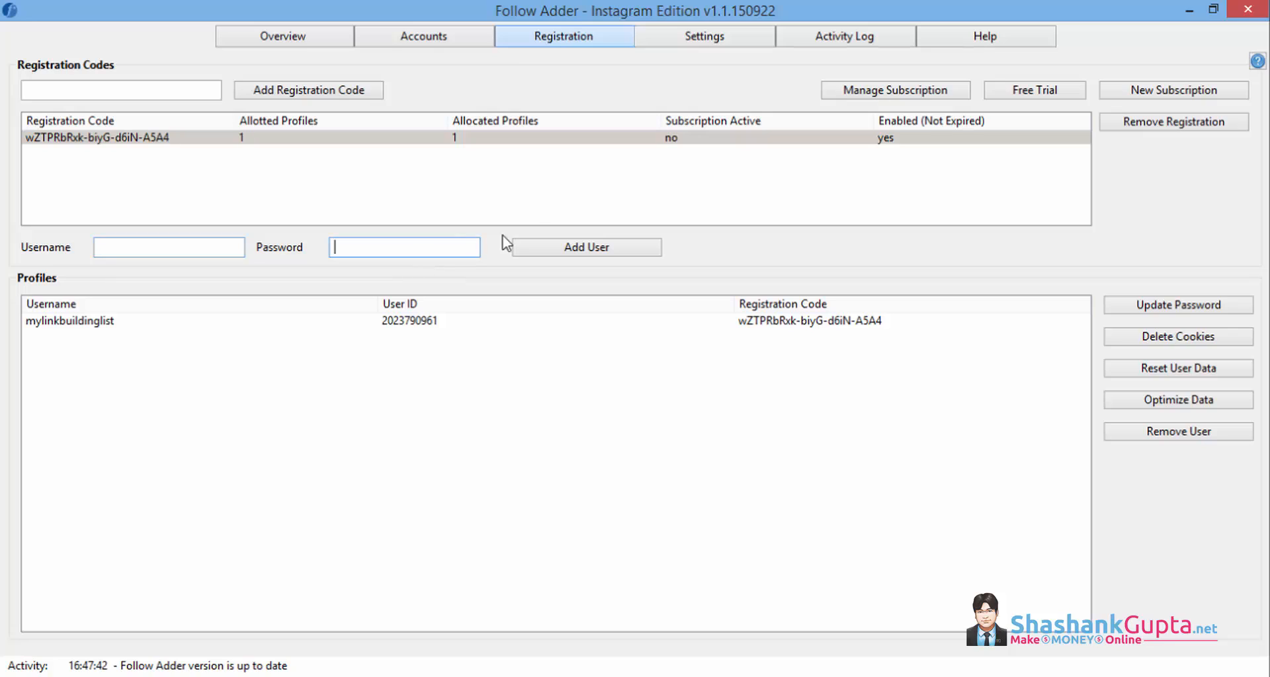
pyautogui.click(102, 322)
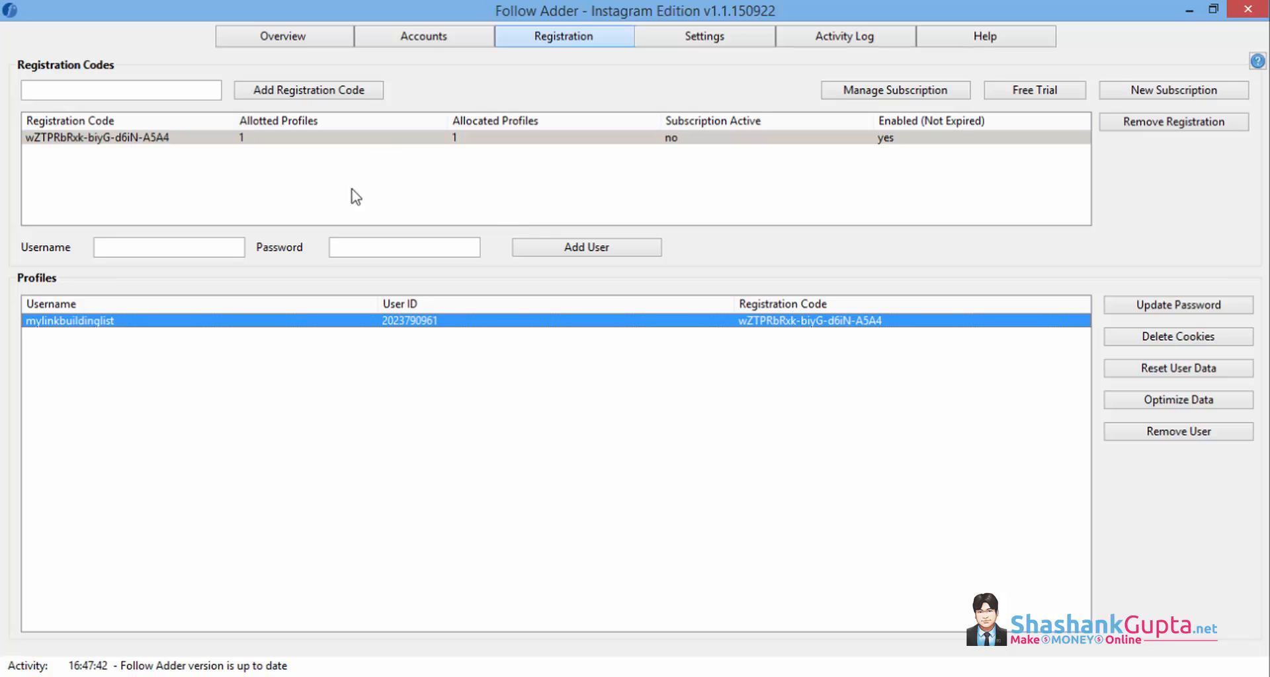
# - Turn on automation for the registered Instagram account in the account overview
pyautogui.click(315, 41)
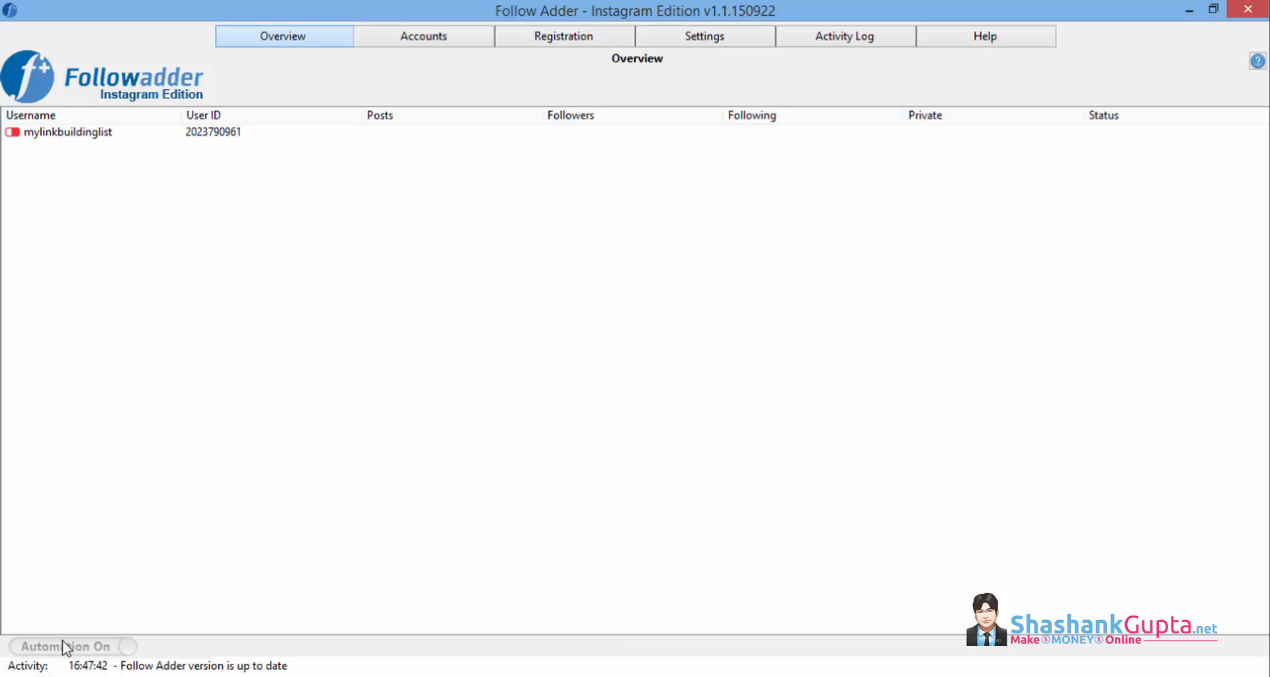
pyautogui.click(79, 135)
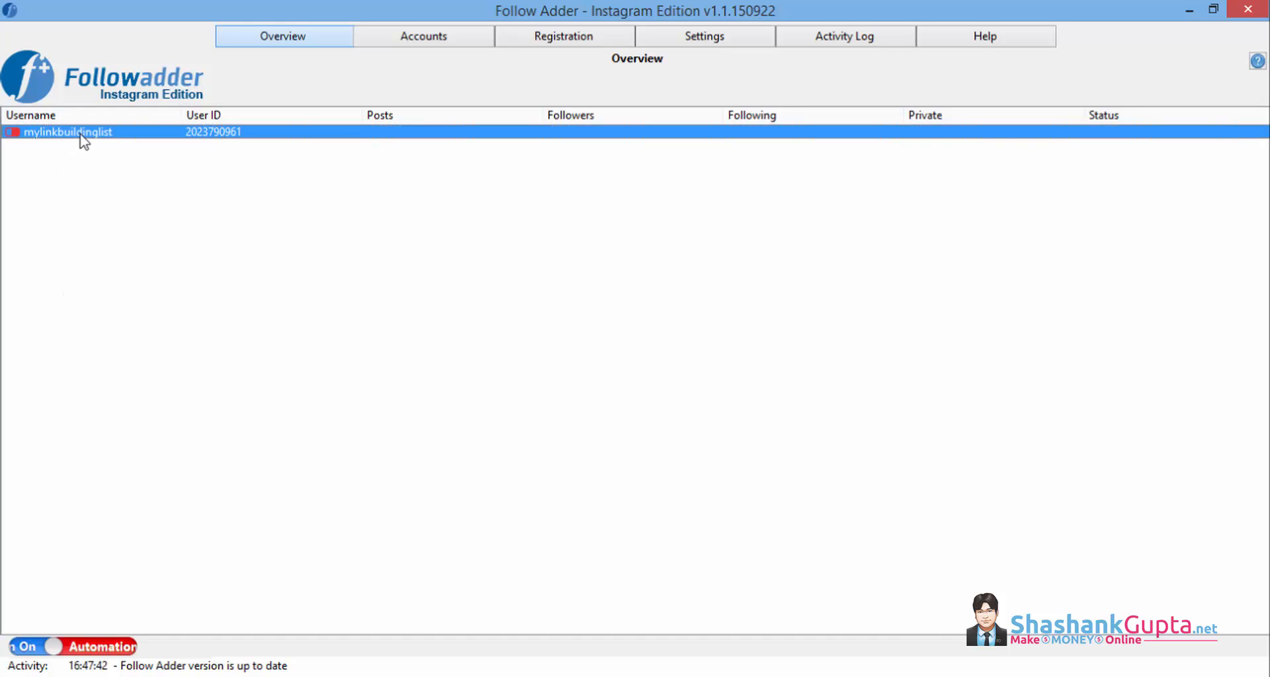
pyautogui.click(130, 648)
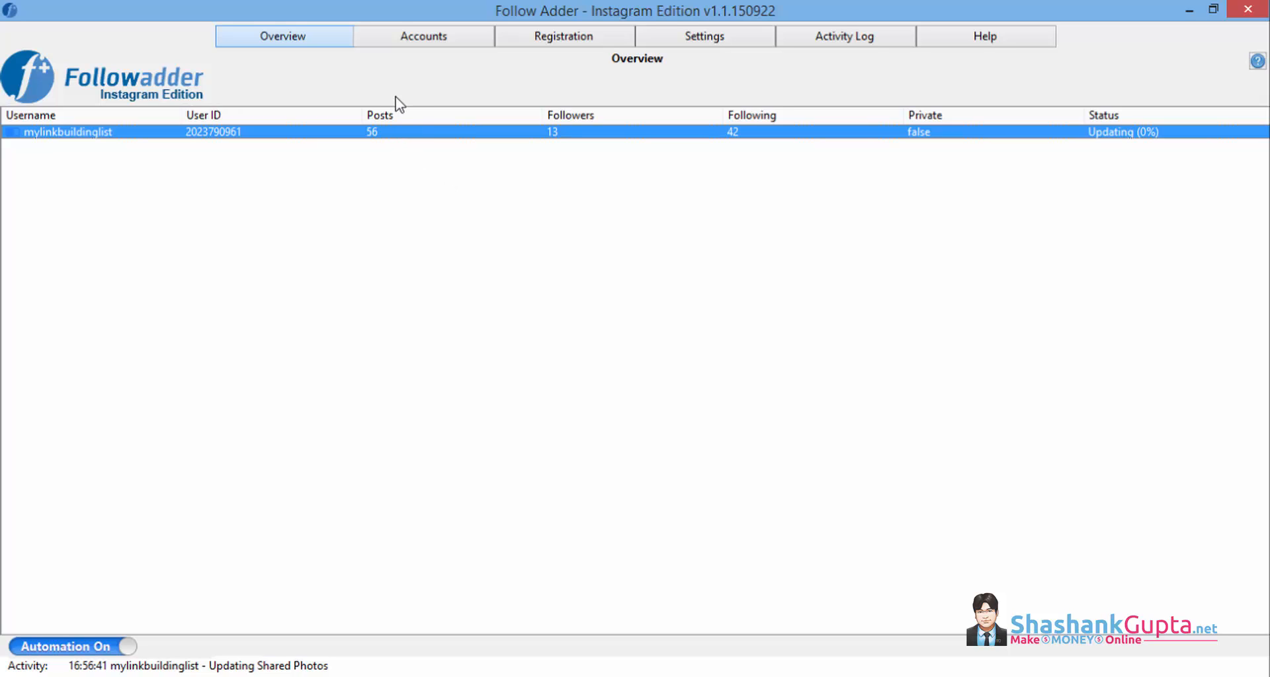
# - Review the program's main settings, the activity log and the help section
pyautogui.click(728, 37)
pyautogui.click(714, 41)
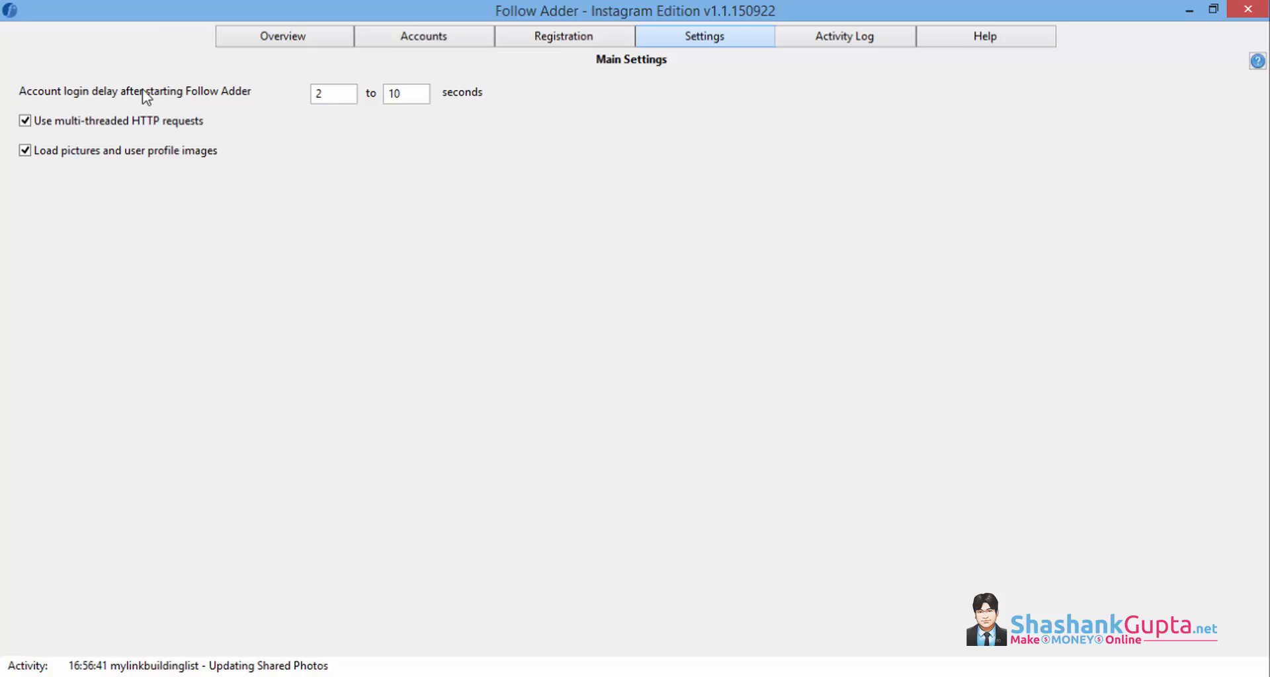
pyautogui.click(853, 46)
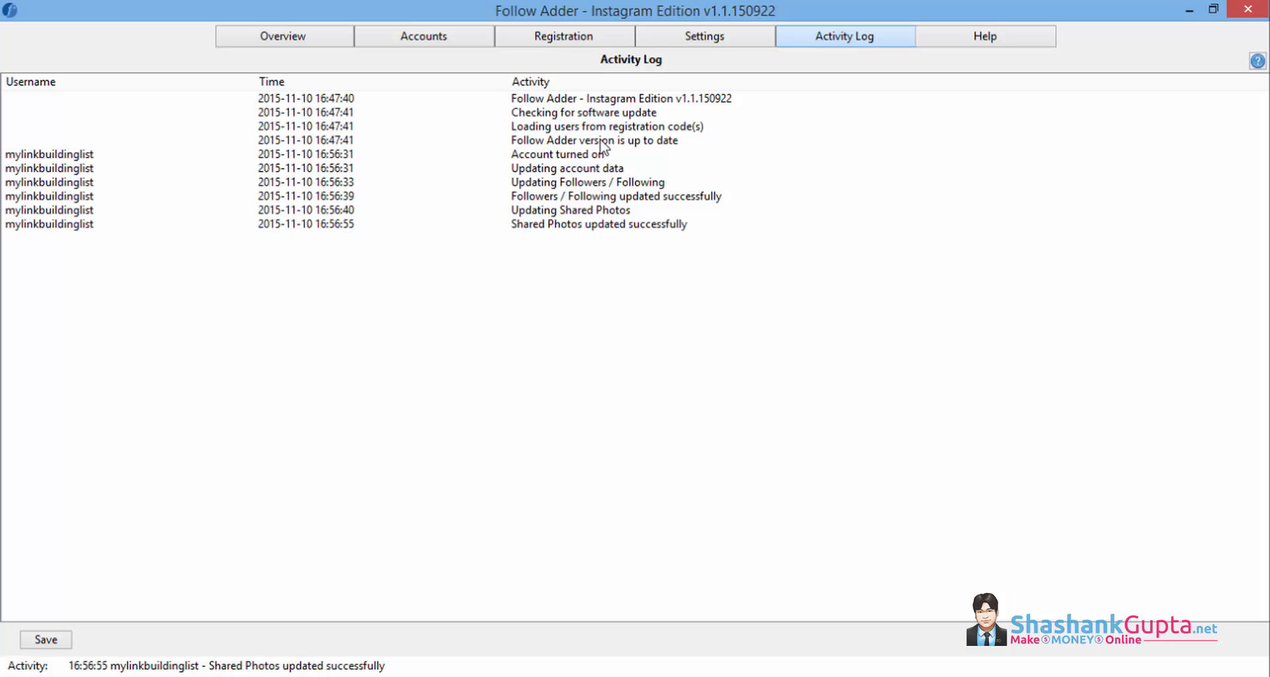
pyautogui.click(997, 44)
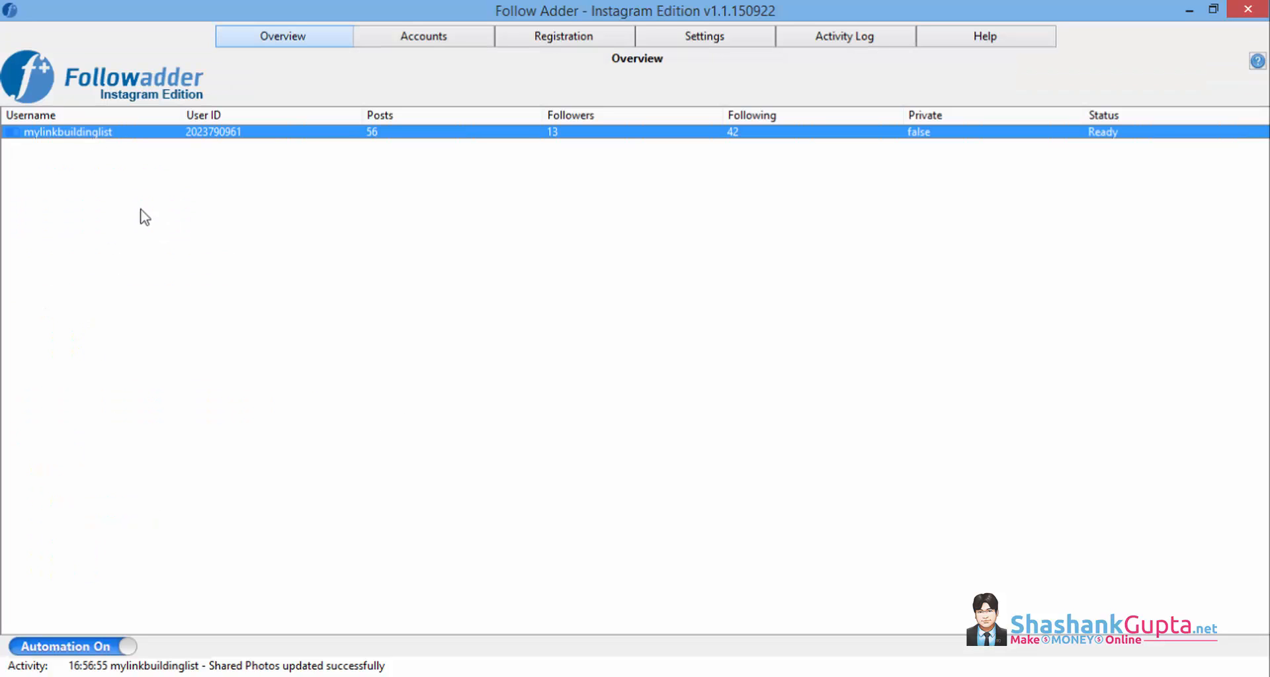
# - Open the registered account's details and examine its growth chart and the available tool sections
pyautogui.doubleClick(113, 132)
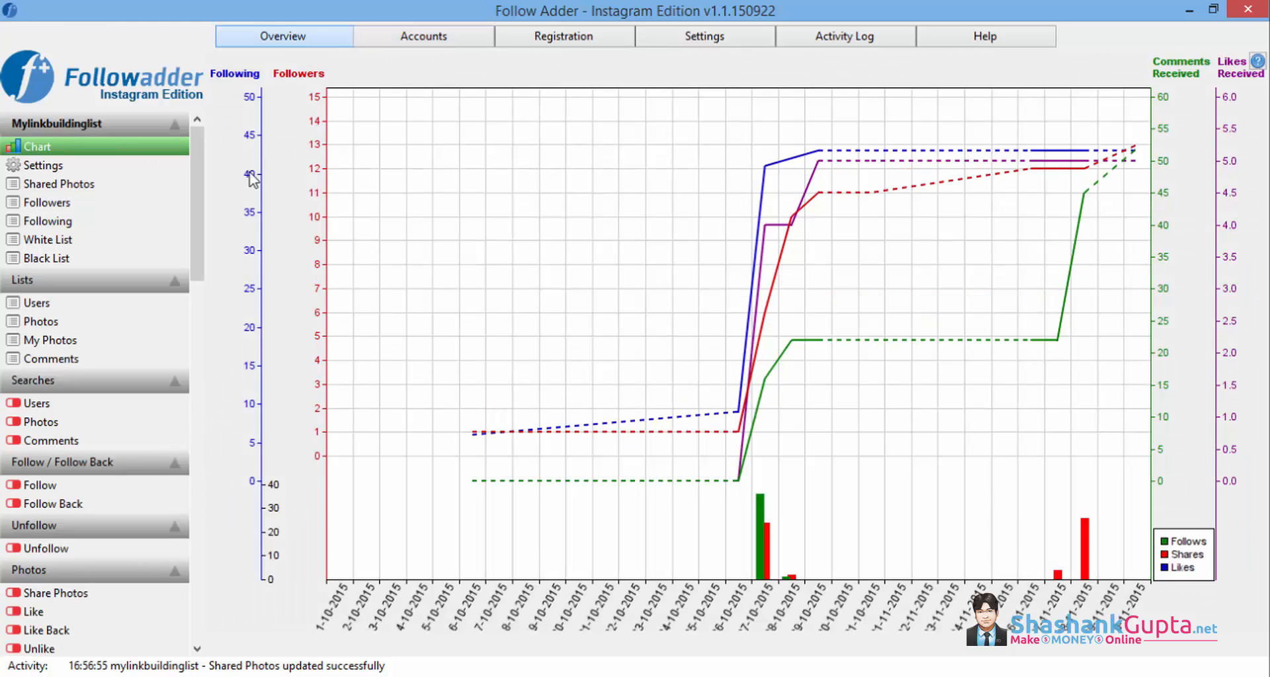
pyautogui.click(283, 37)
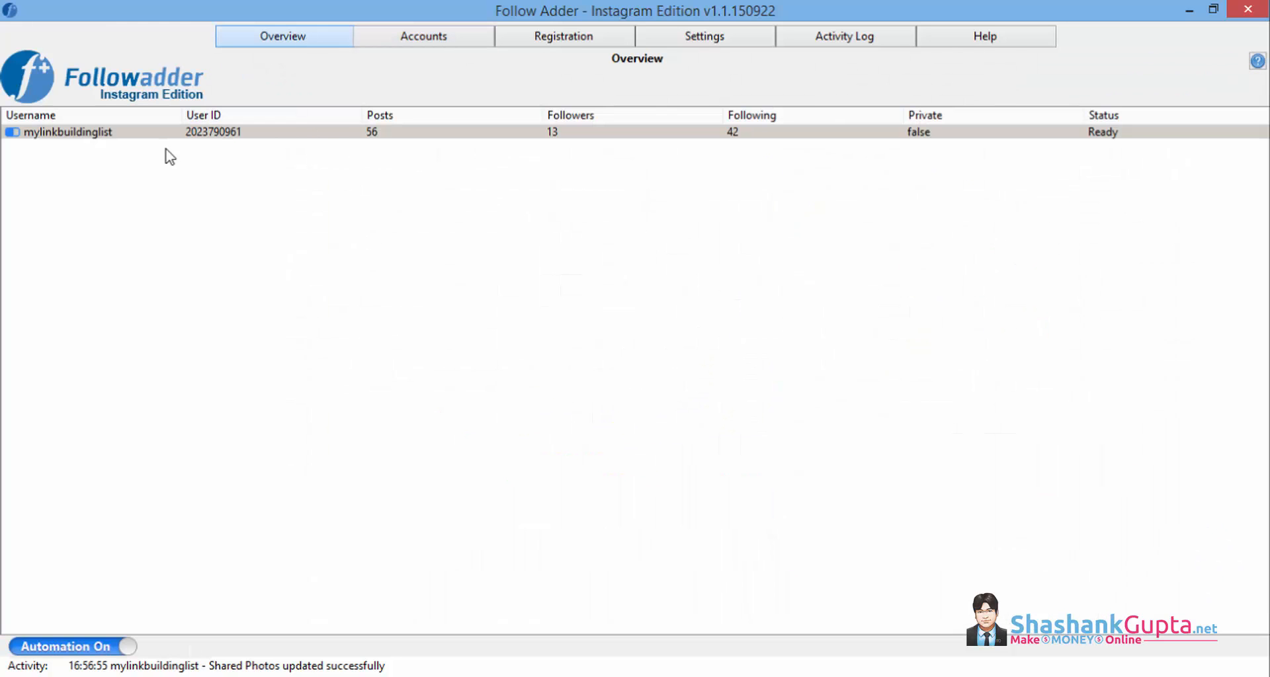
pyautogui.click(463, 42)
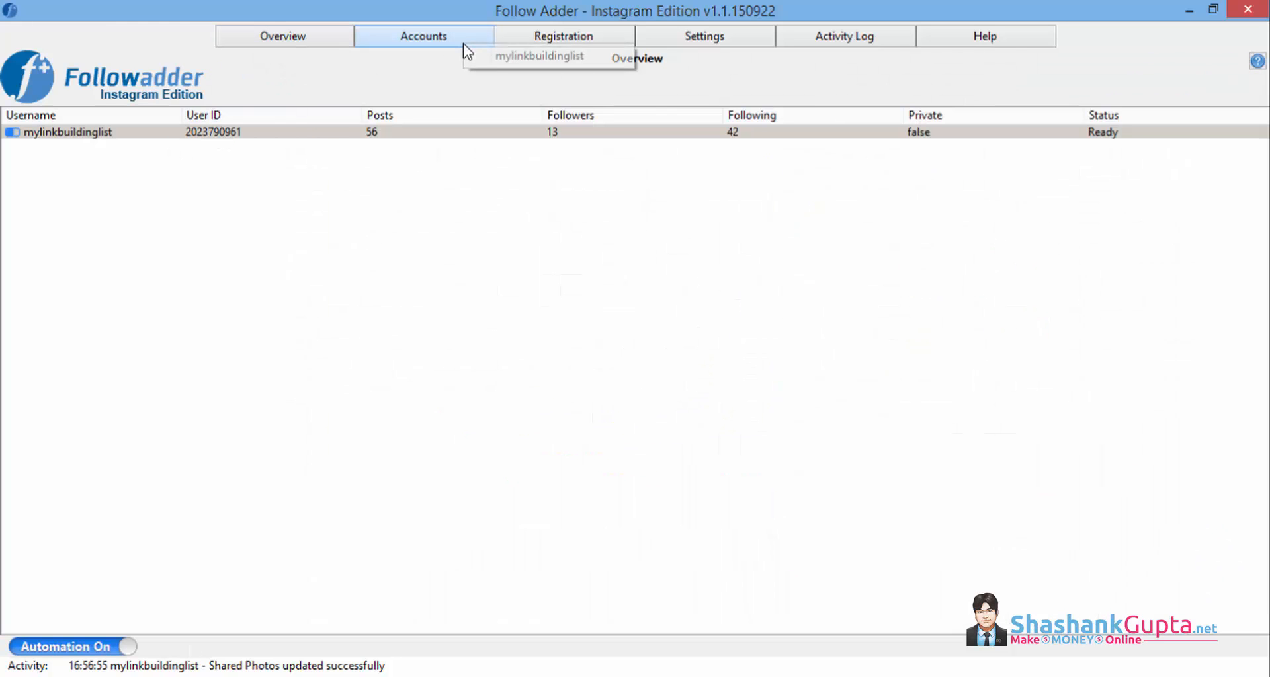
pyautogui.click(515, 60)
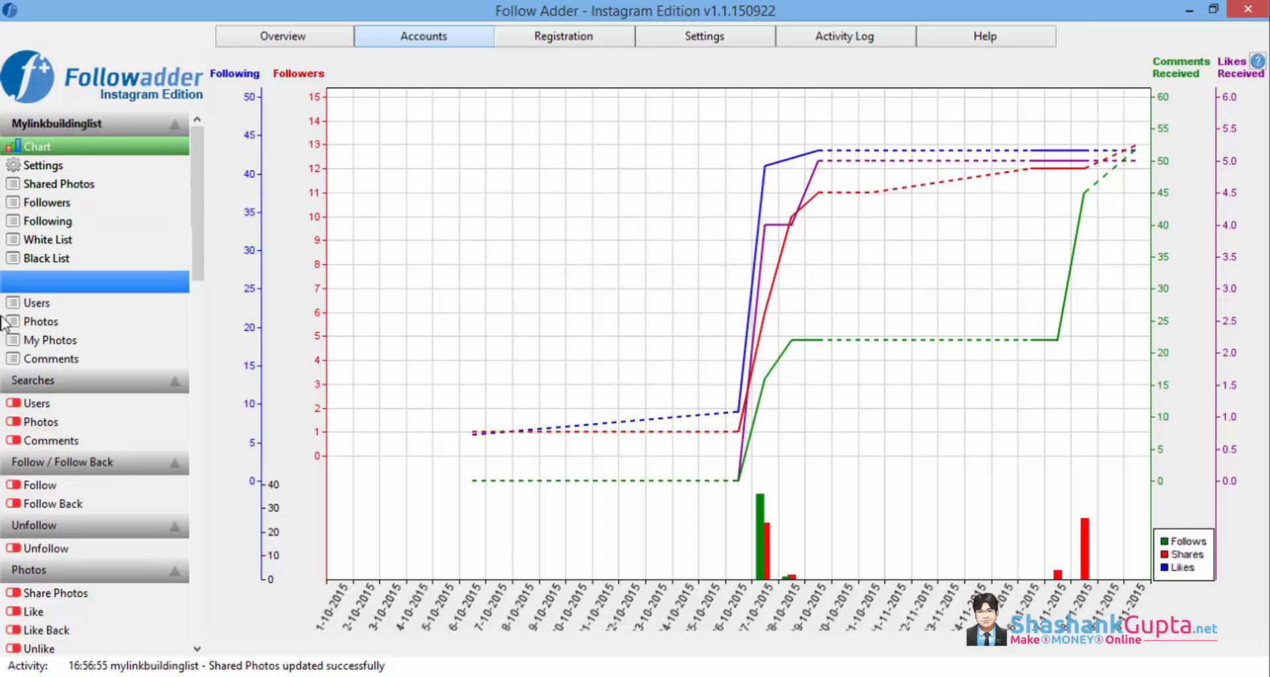
pyautogui.scroll(-3, 135, 325)
pyautogui.scroll(3, 134, 324)
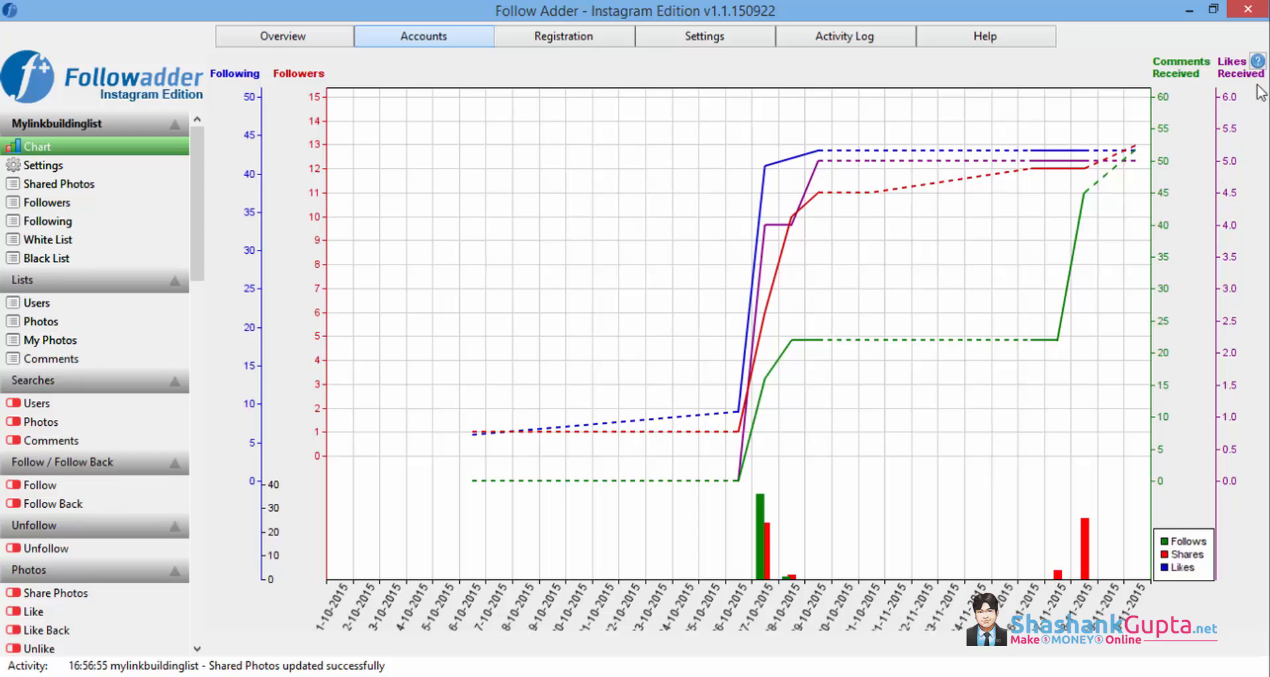
# - Review the account's update and proxy settings, and preview a few of its cartoon posts among the shared photos
pyautogui.click(56, 164)
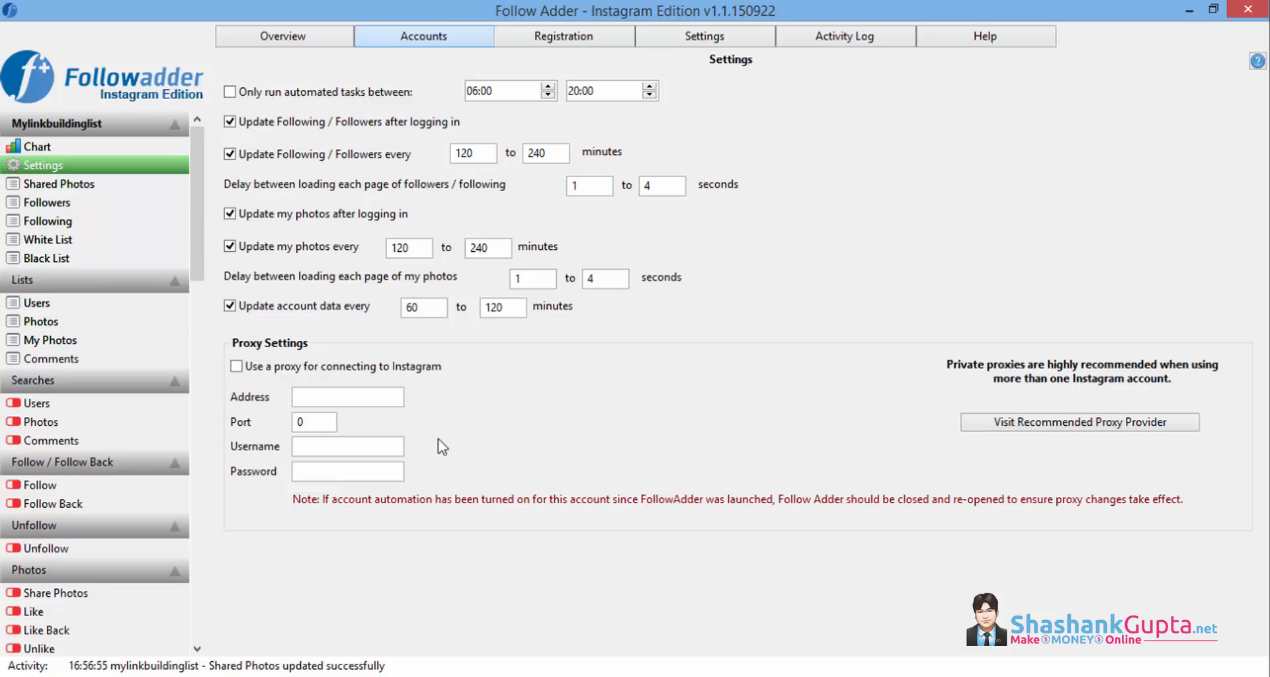
pyautogui.click(98, 189)
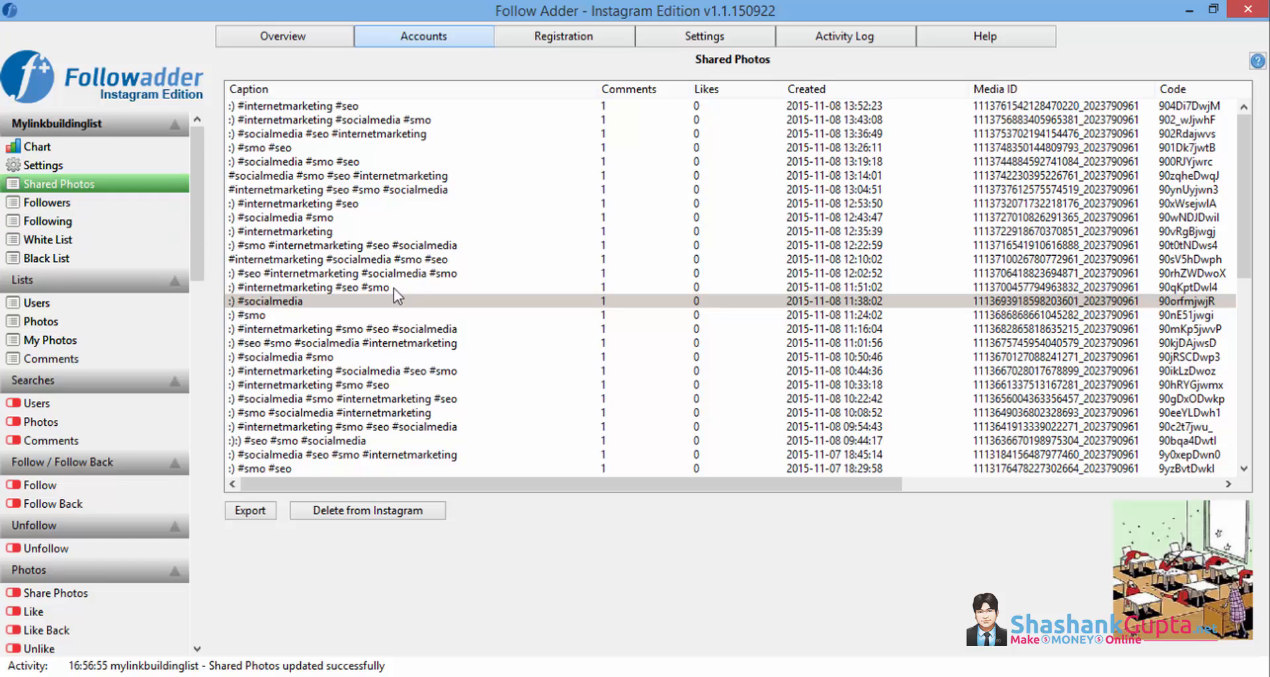
pyautogui.scroll(-5, 408, 291)
pyautogui.scroll(-5, 408, 291)
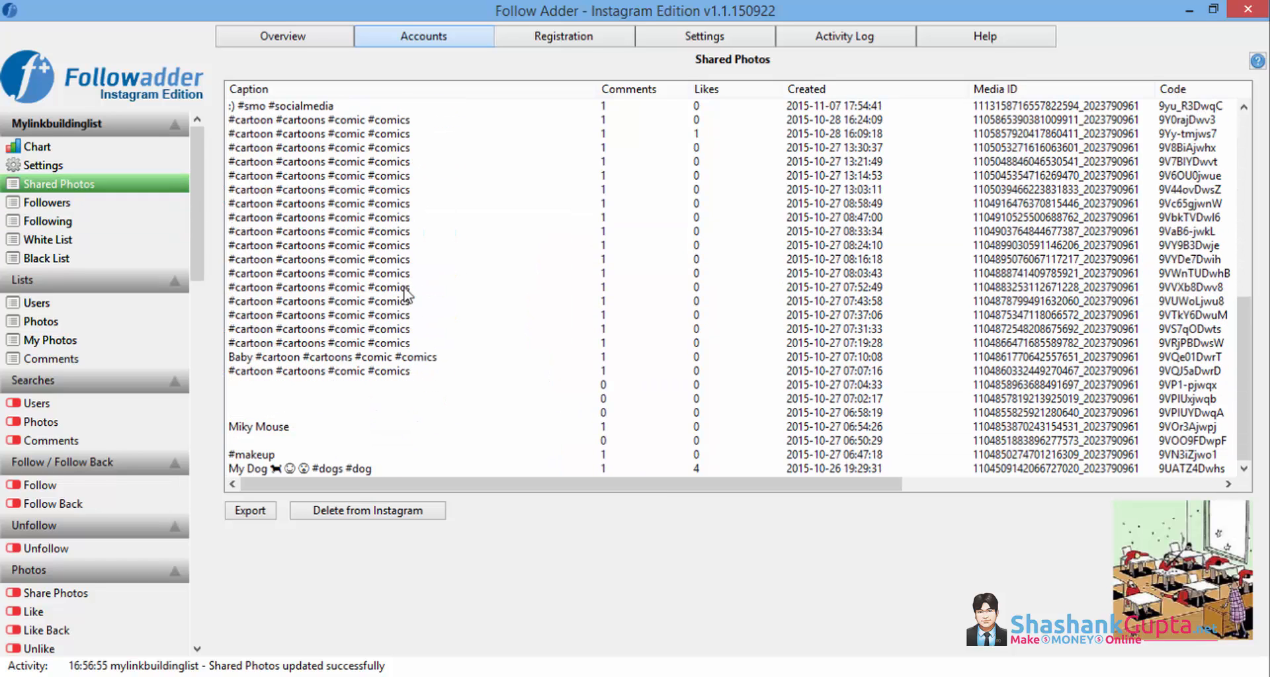
pyautogui.click(326, 272)
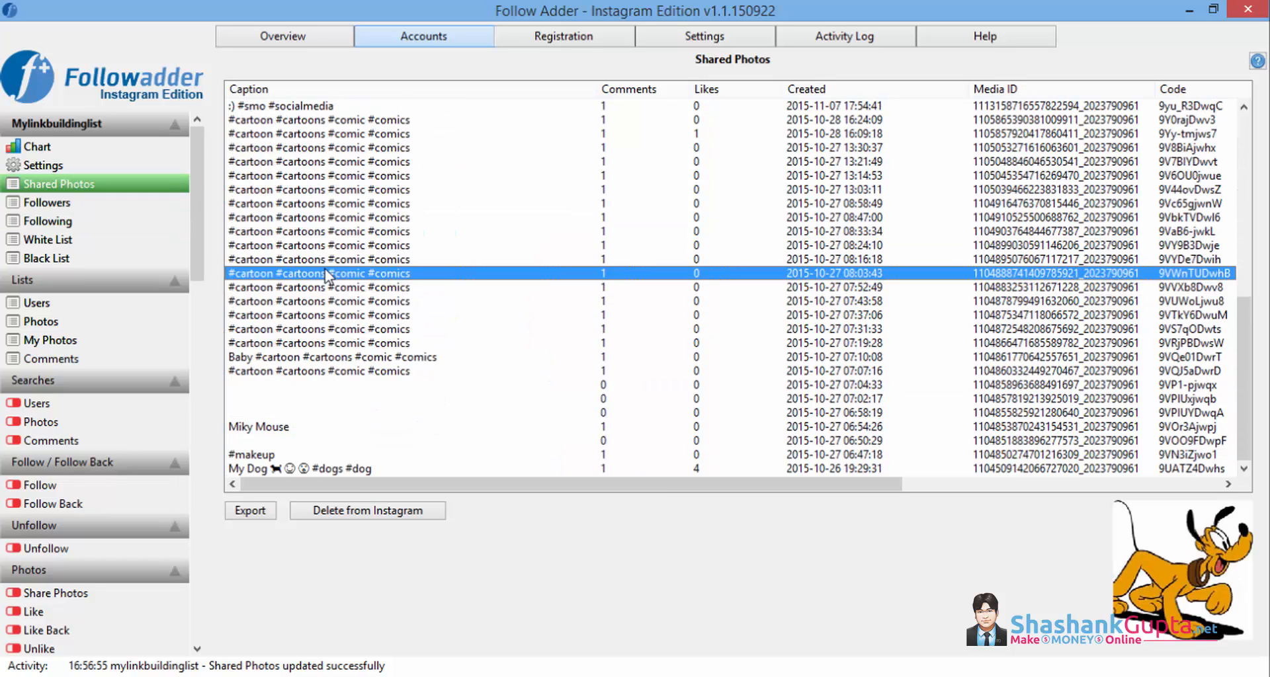
pyautogui.click(329, 302)
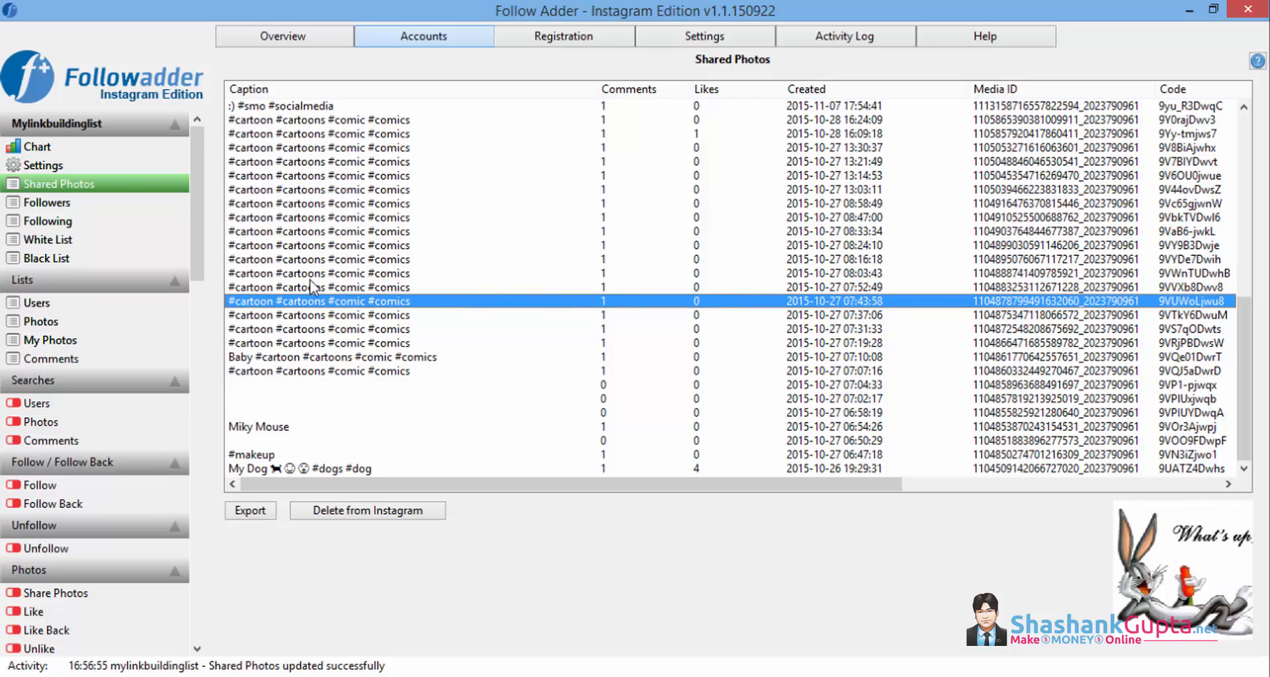
pyautogui.click(107, 187)
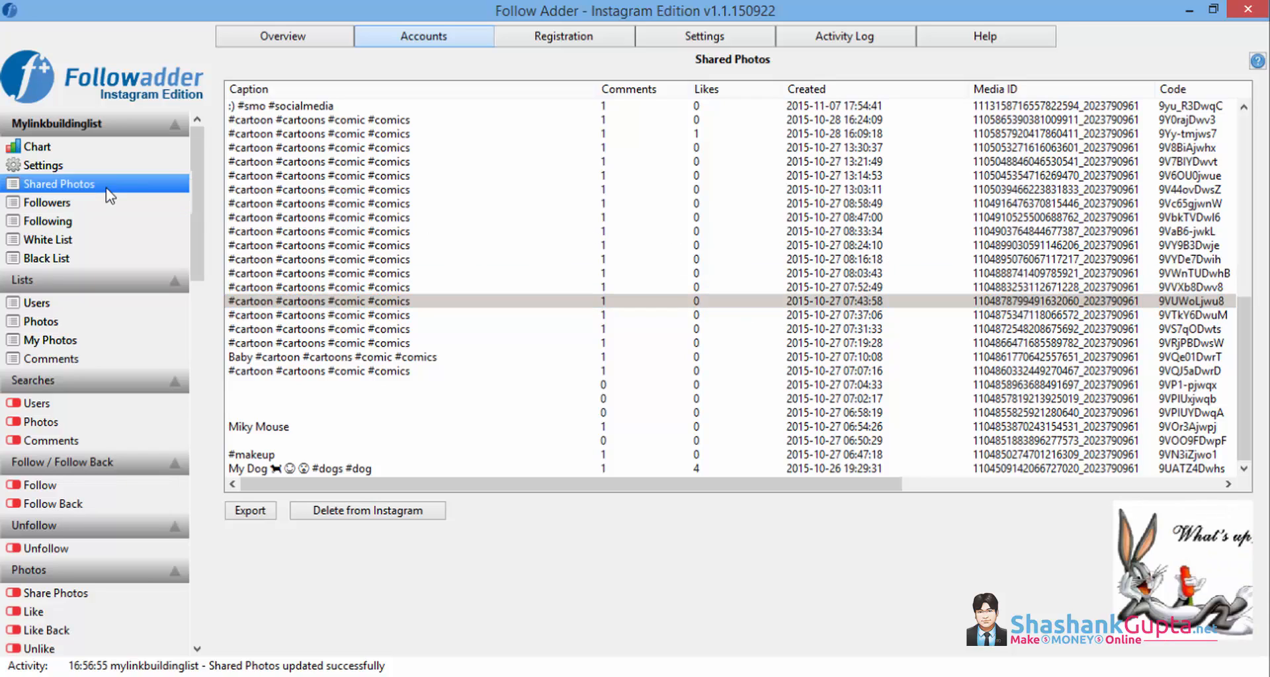
# - Review the account's followers, following, white list and black list, previewing one profile each among the followers and following
pyautogui.click(73, 203)
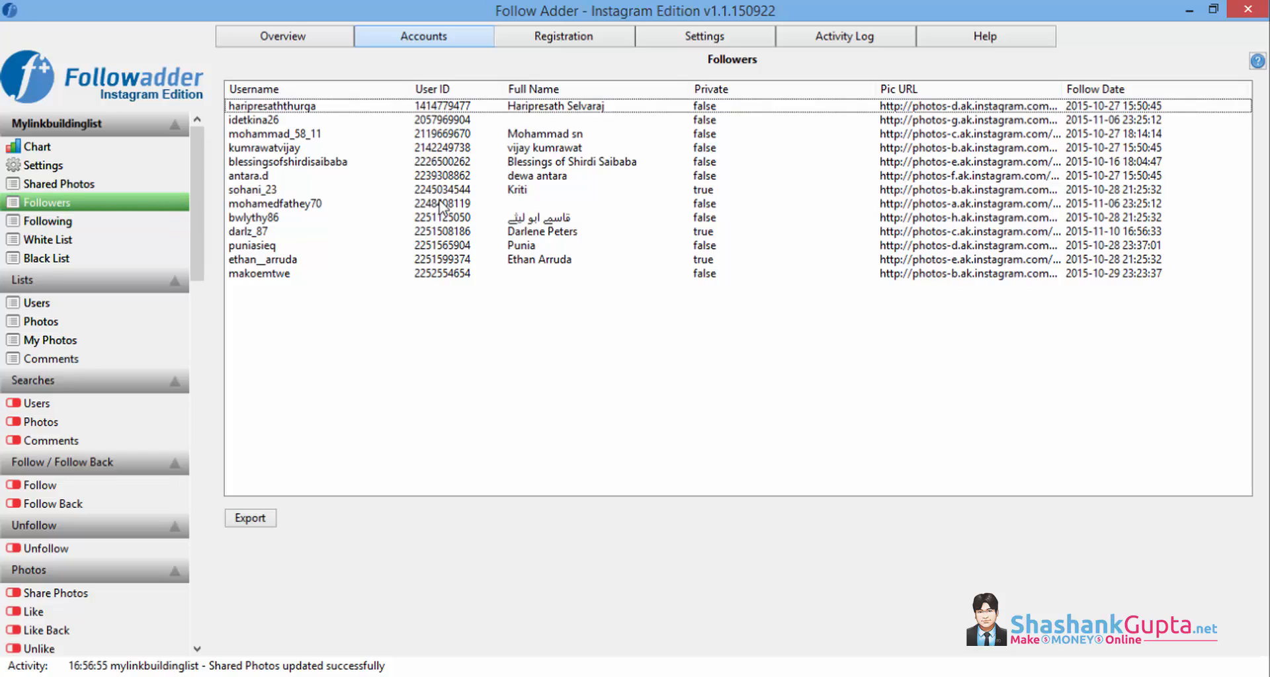
pyautogui.click(442, 207)
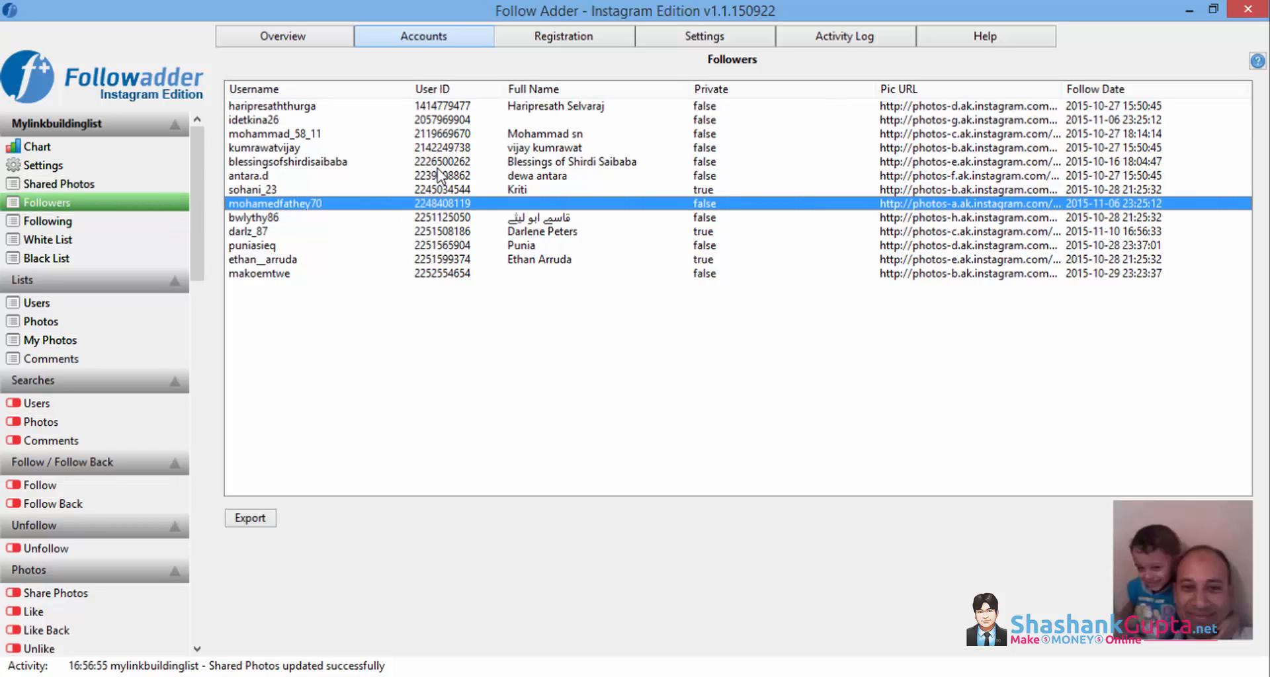
pyautogui.click(74, 221)
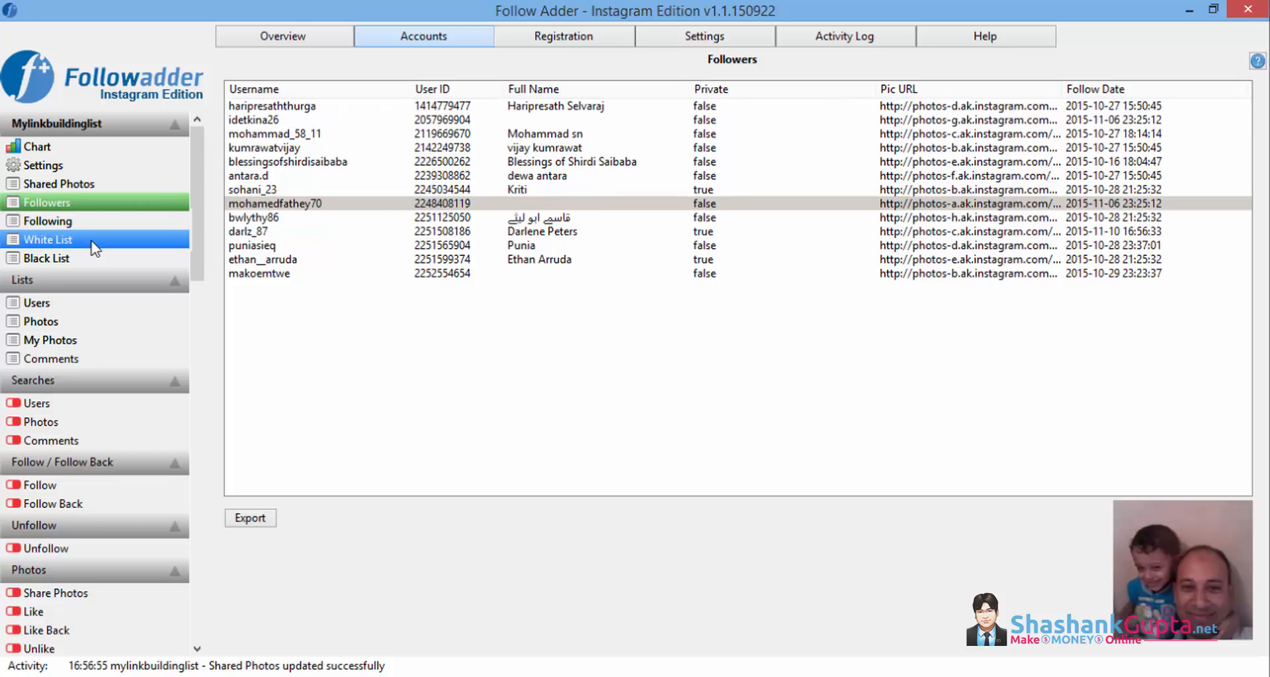
pyautogui.click(400, 288)
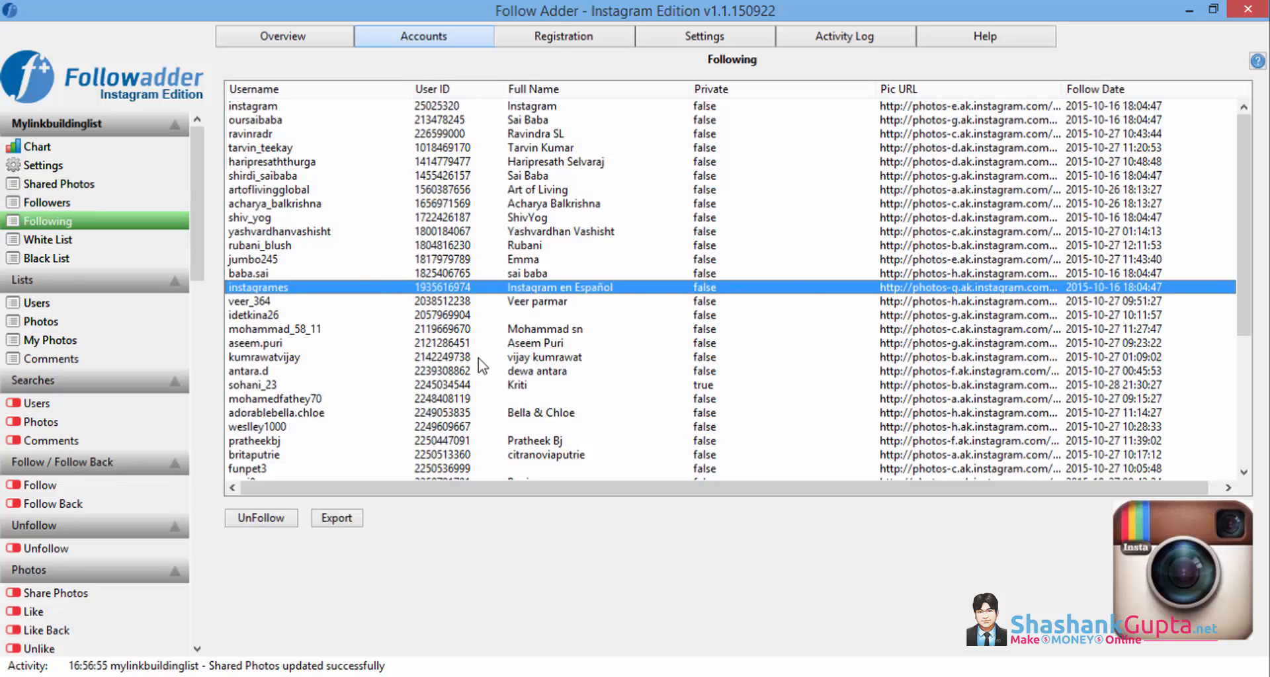
pyautogui.click(66, 240)
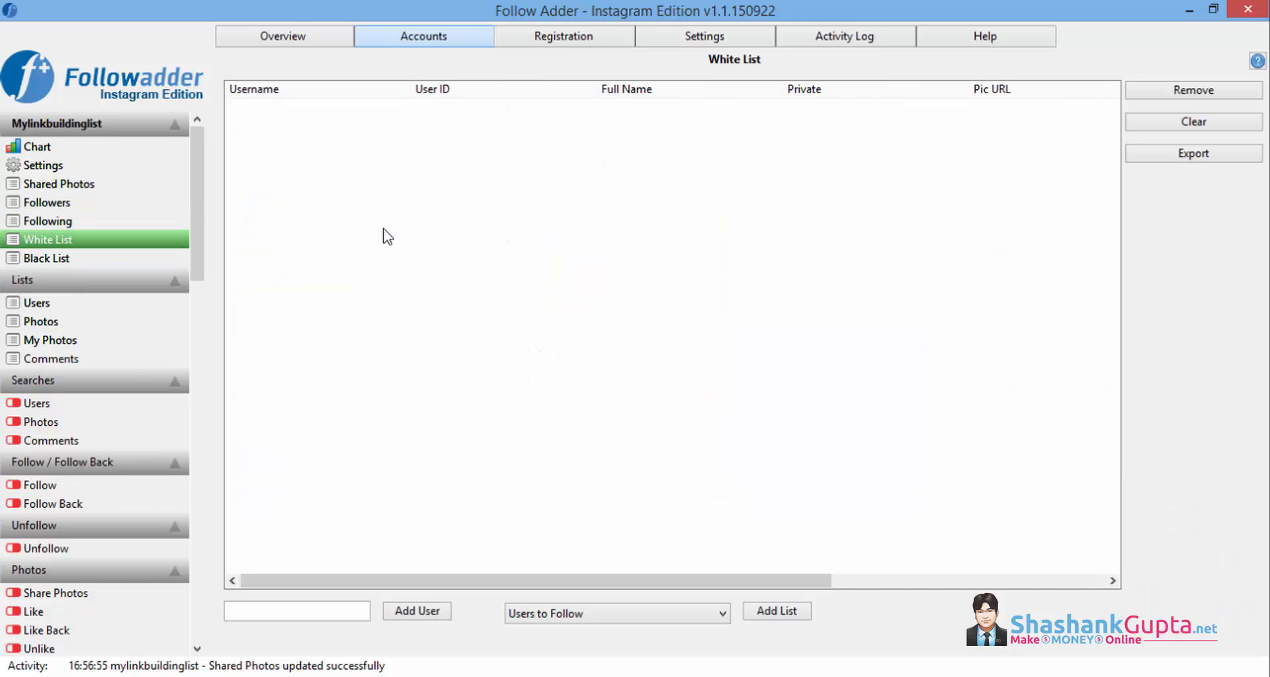
pyautogui.click(73, 258)
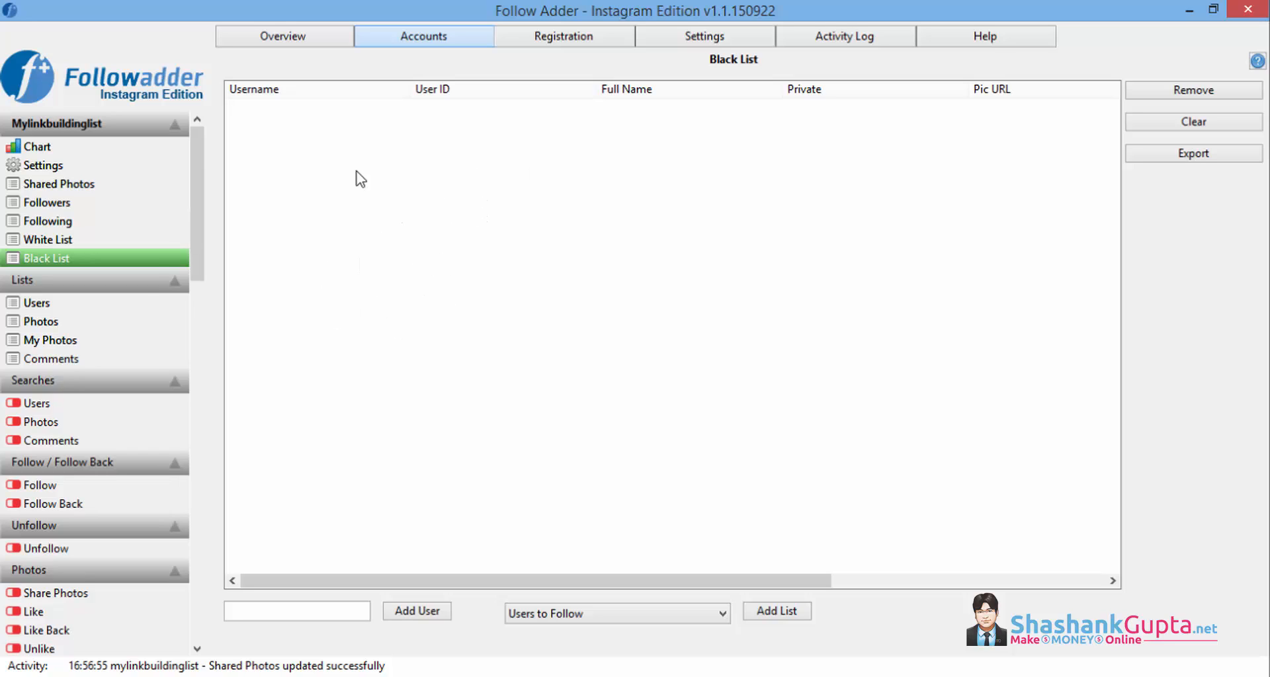
# - View the members of the Users to Follow and Users to DM user lists
pyautogui.click(98, 410)
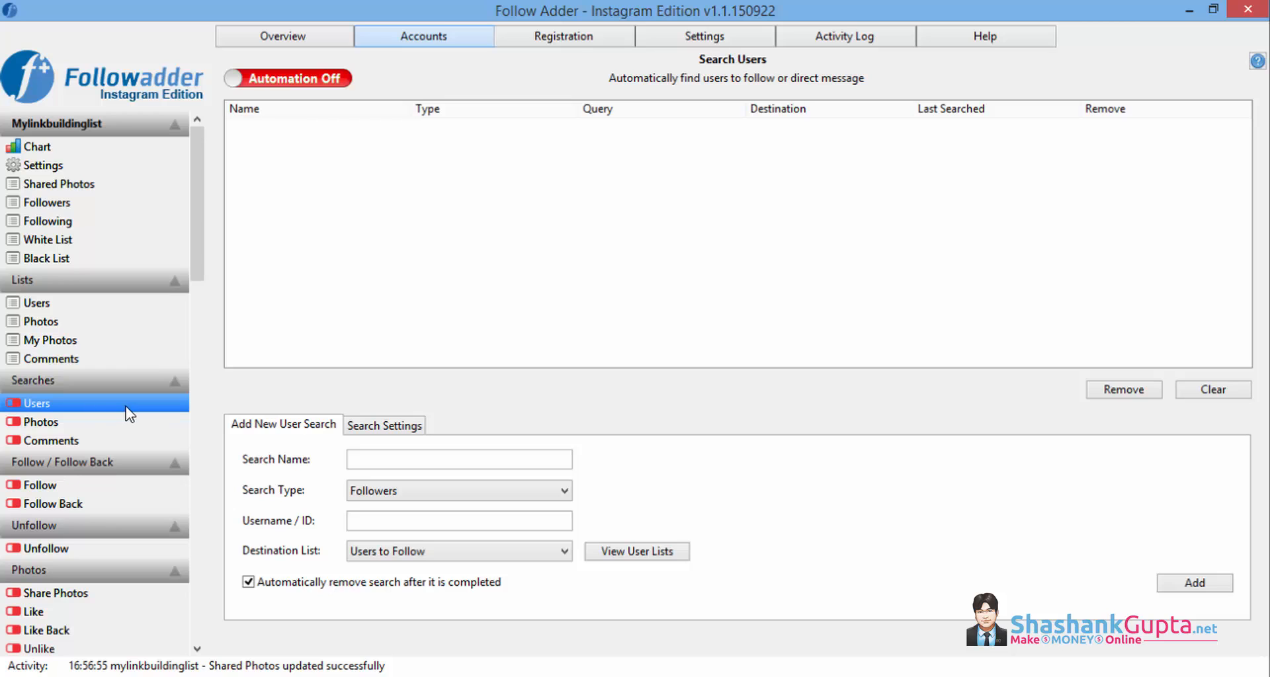
pyautogui.click(104, 303)
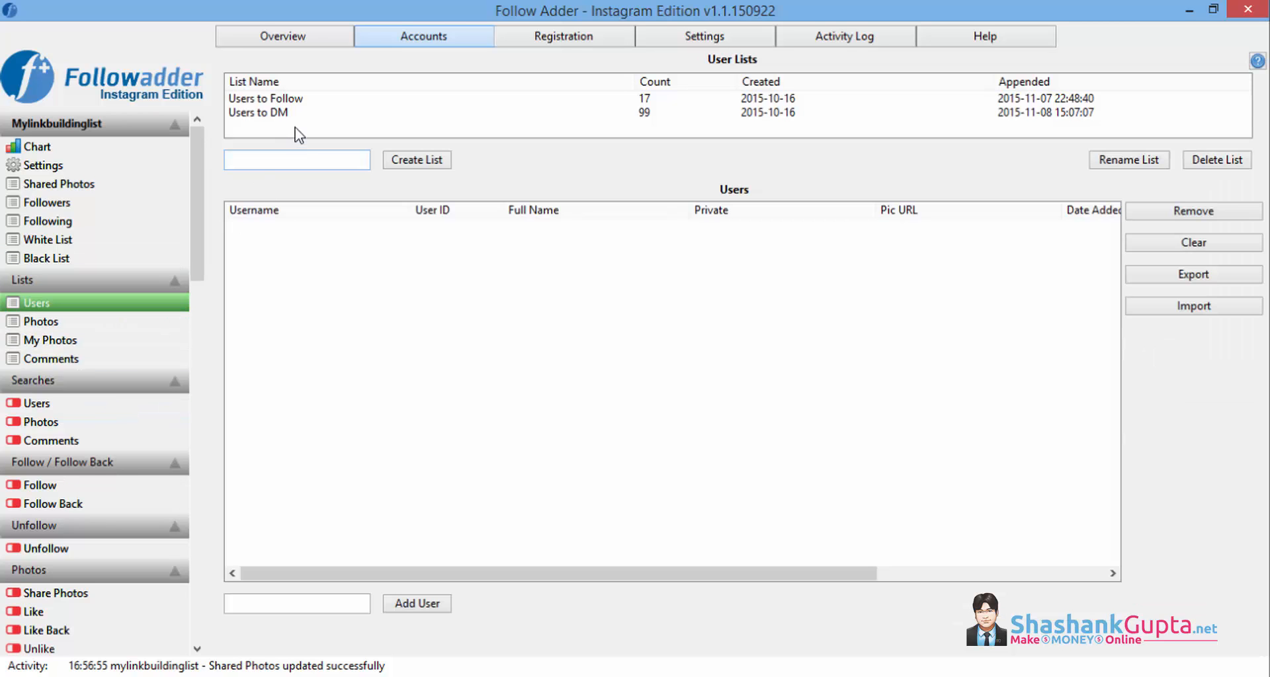
pyautogui.click(295, 100)
pyautogui.click(288, 121)
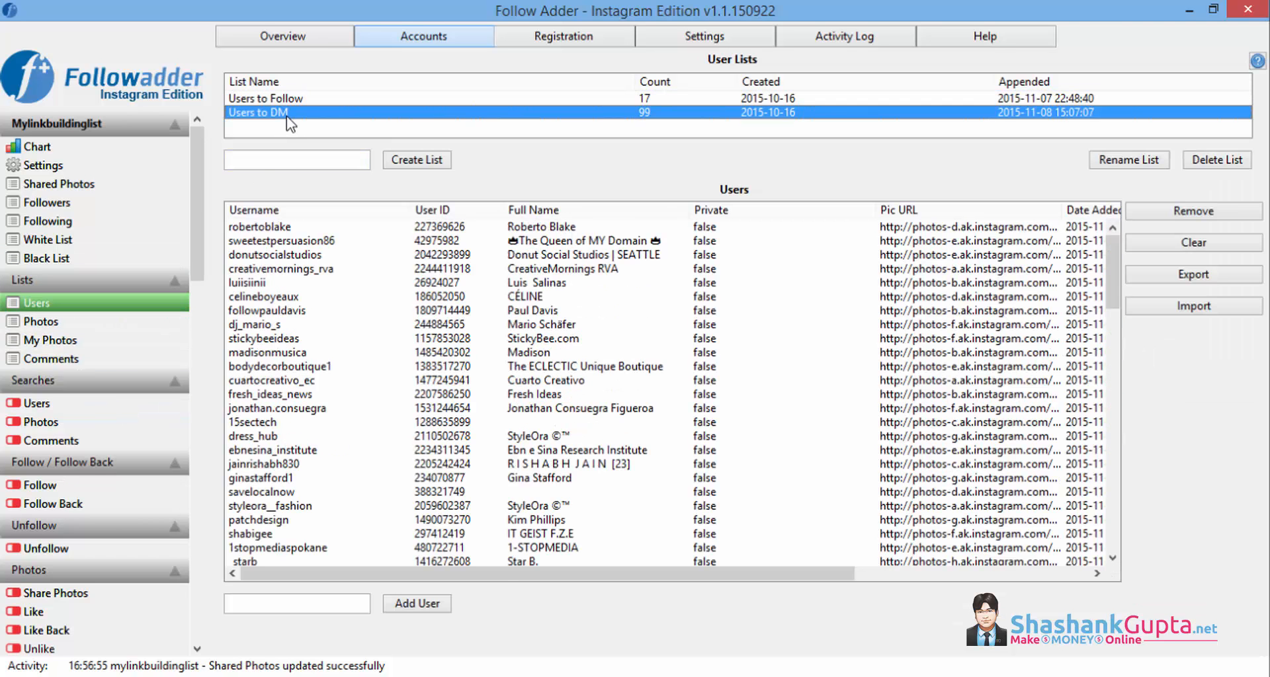
# - Fill in a new user search named smo, with type Hashtag, hashtag #socialmedia and destination list Users to Follow
pyautogui.click(120, 401)
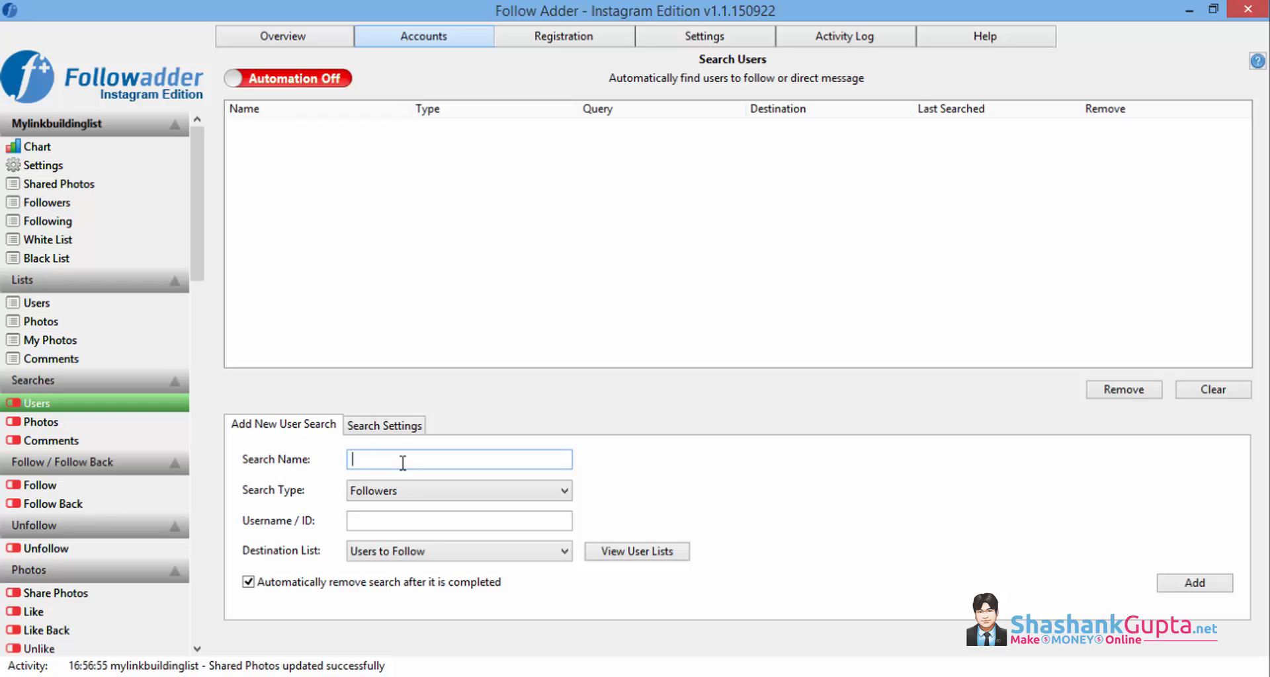
pyautogui.write('smo')
pyautogui.click(407, 493)
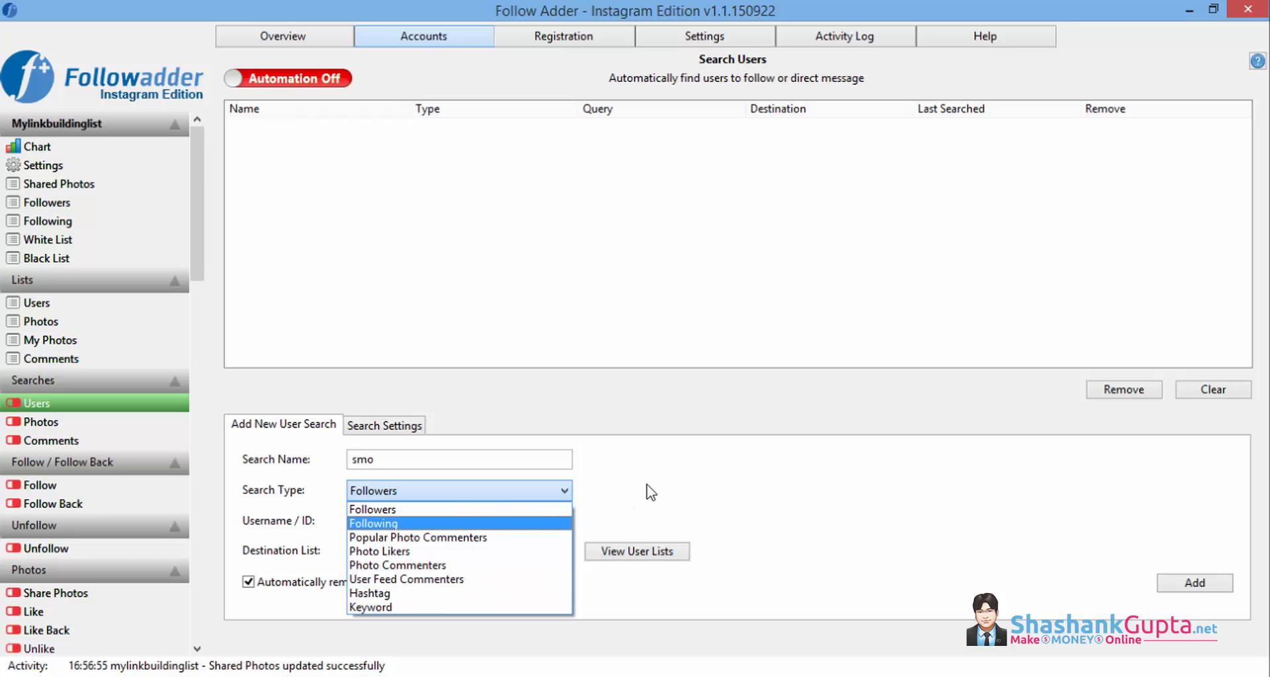
pyautogui.click(652, 493)
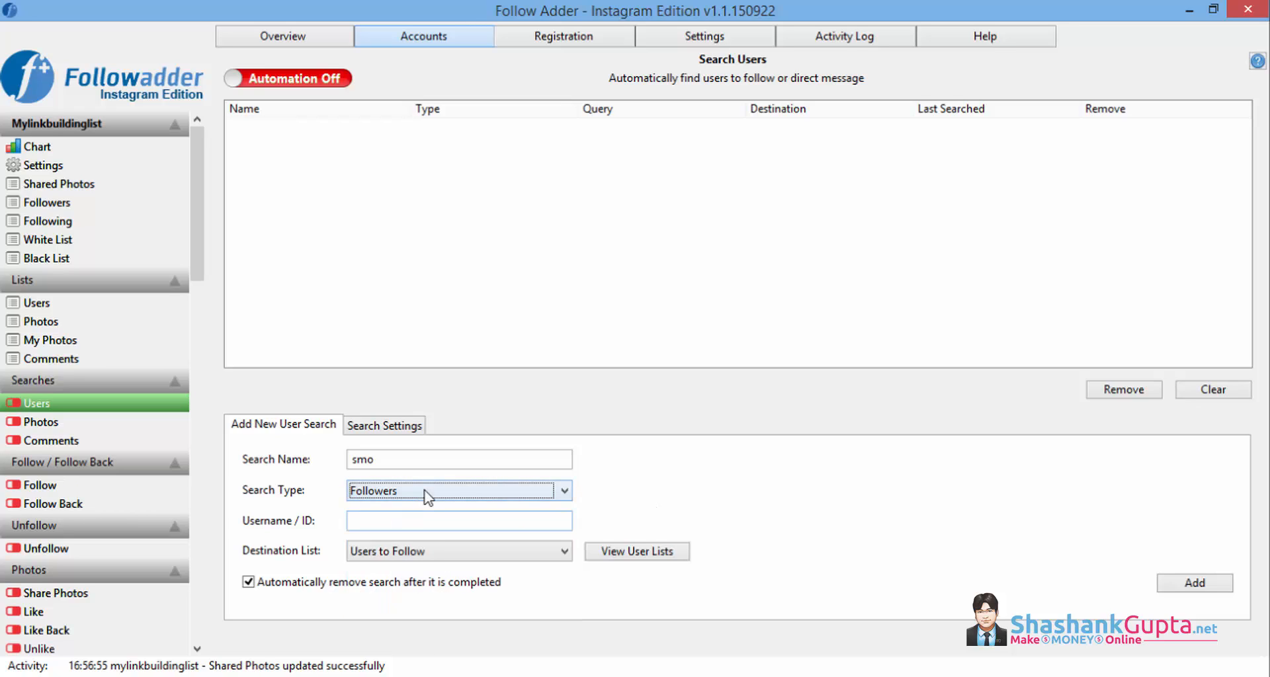
pyautogui.click(389, 522)
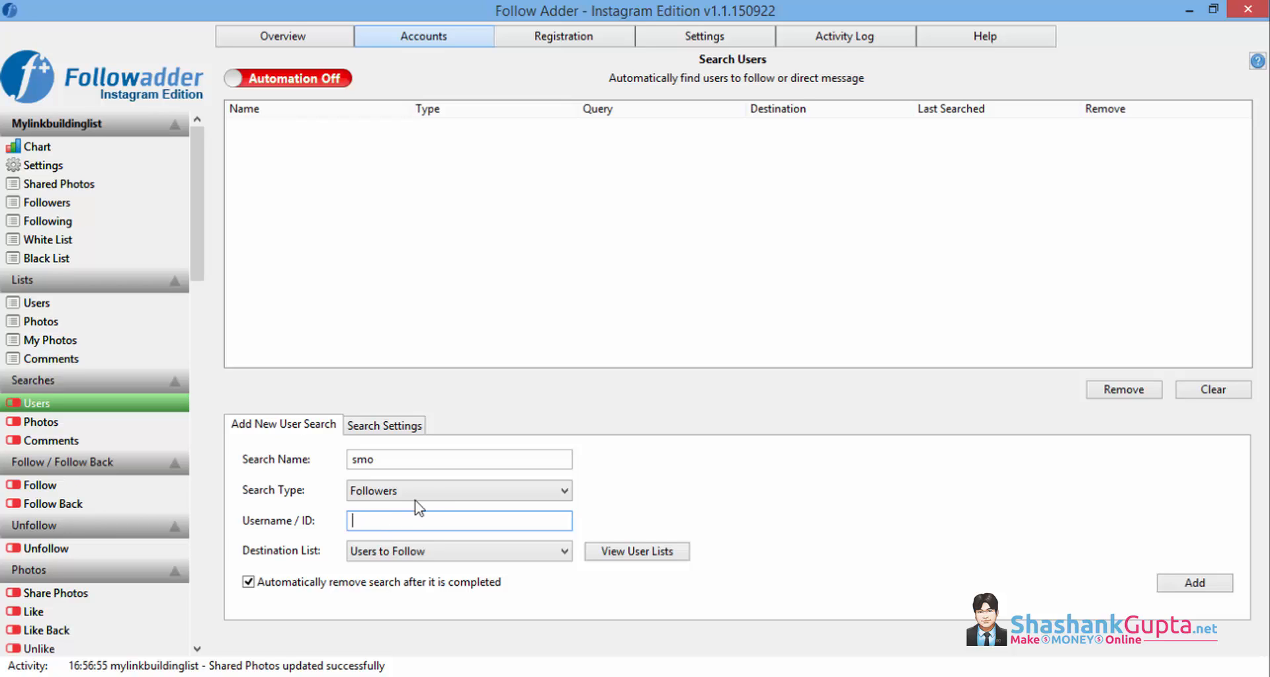
pyautogui.click(442, 492)
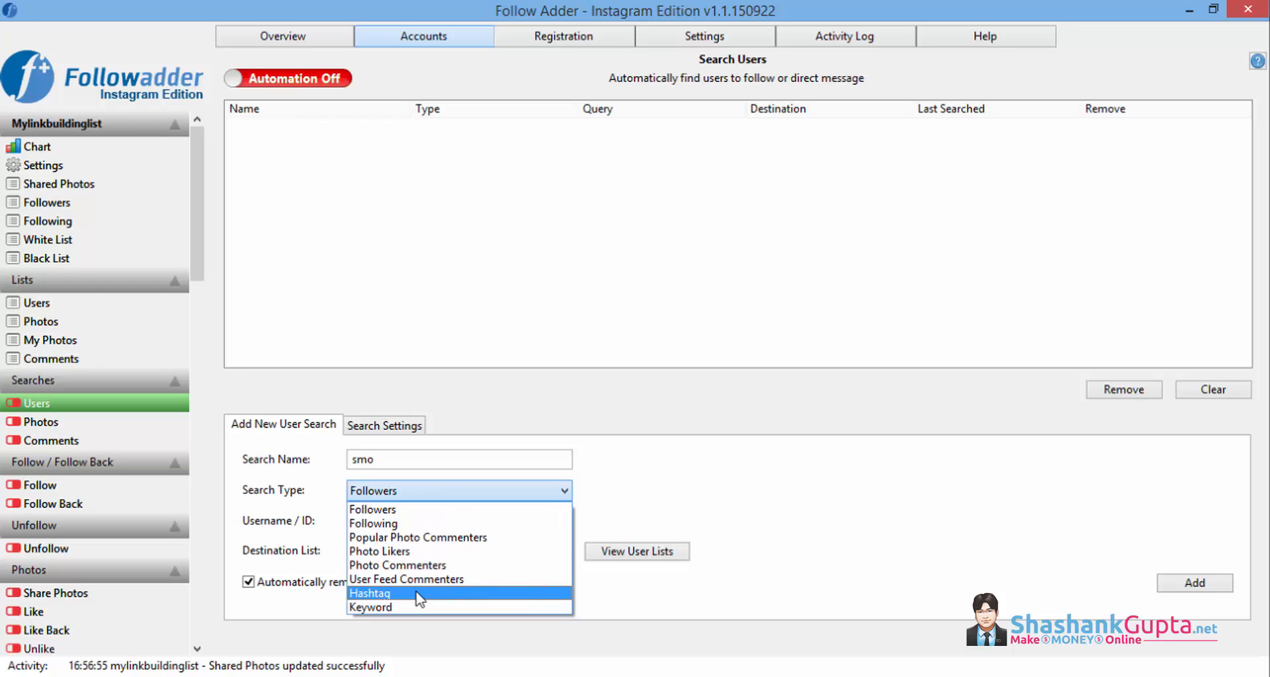
pyautogui.click(417, 594)
pyautogui.click(408, 517)
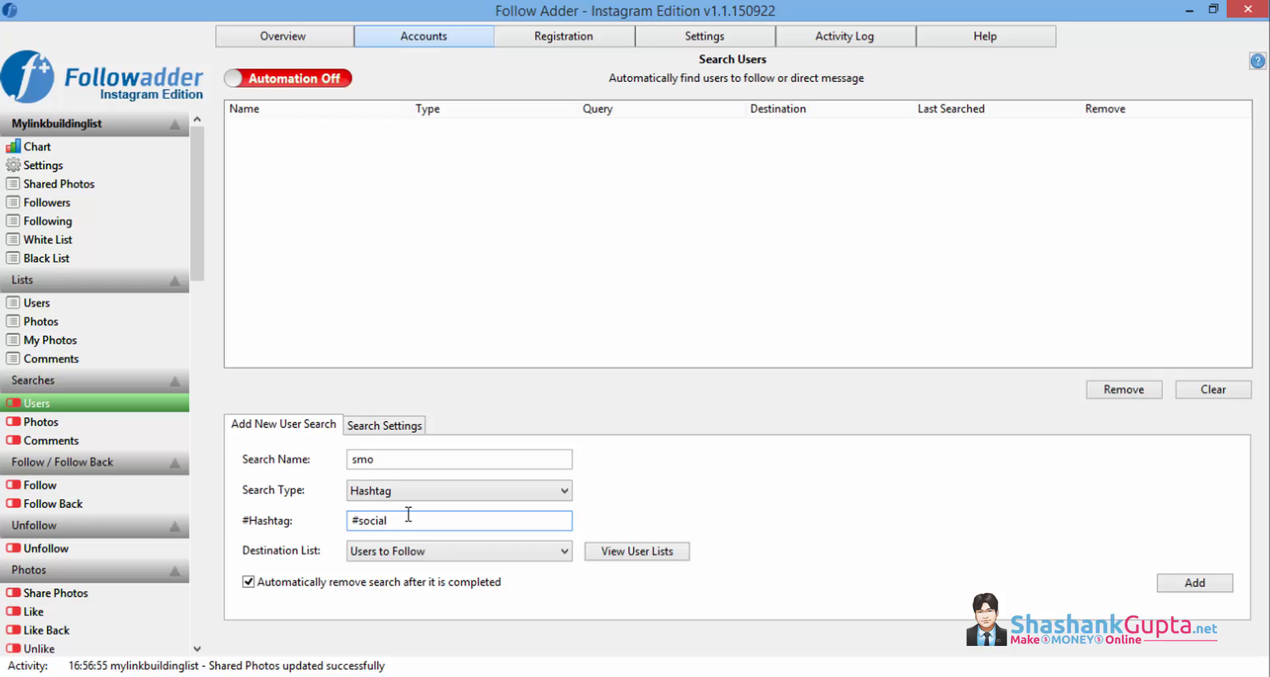
pyautogui.write('#socialmedia')
pyautogui.click(382, 551)
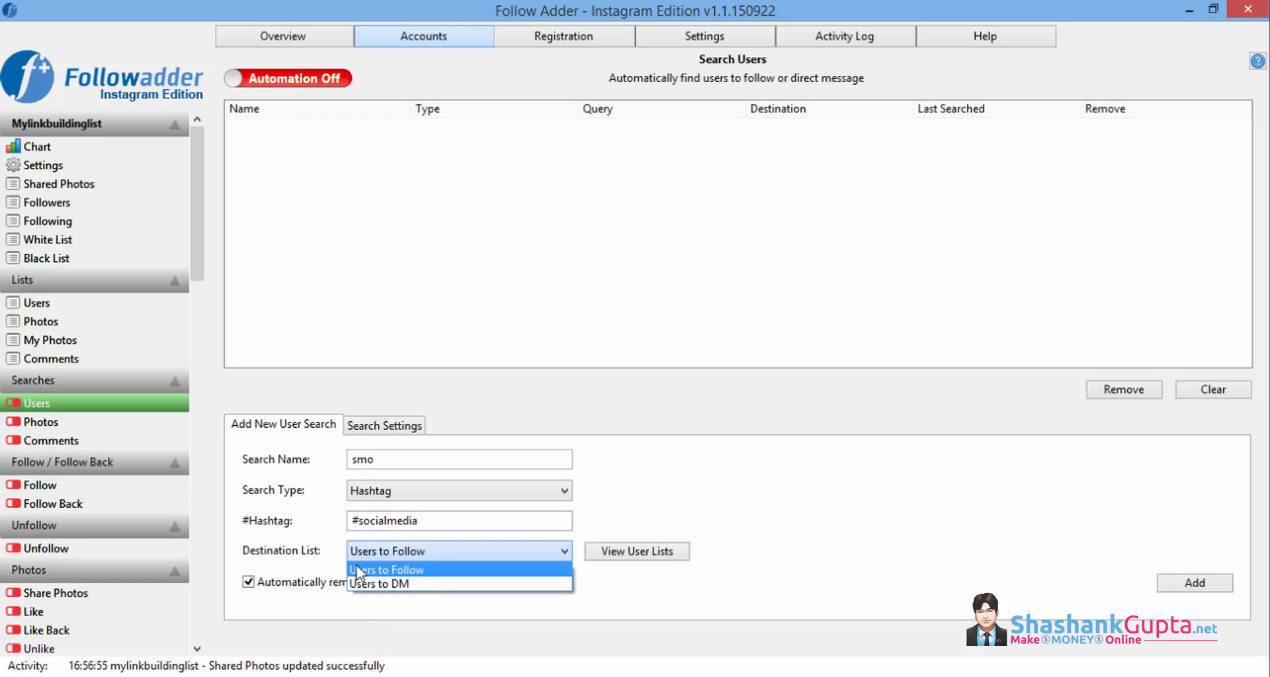
pyautogui.click(452, 575)
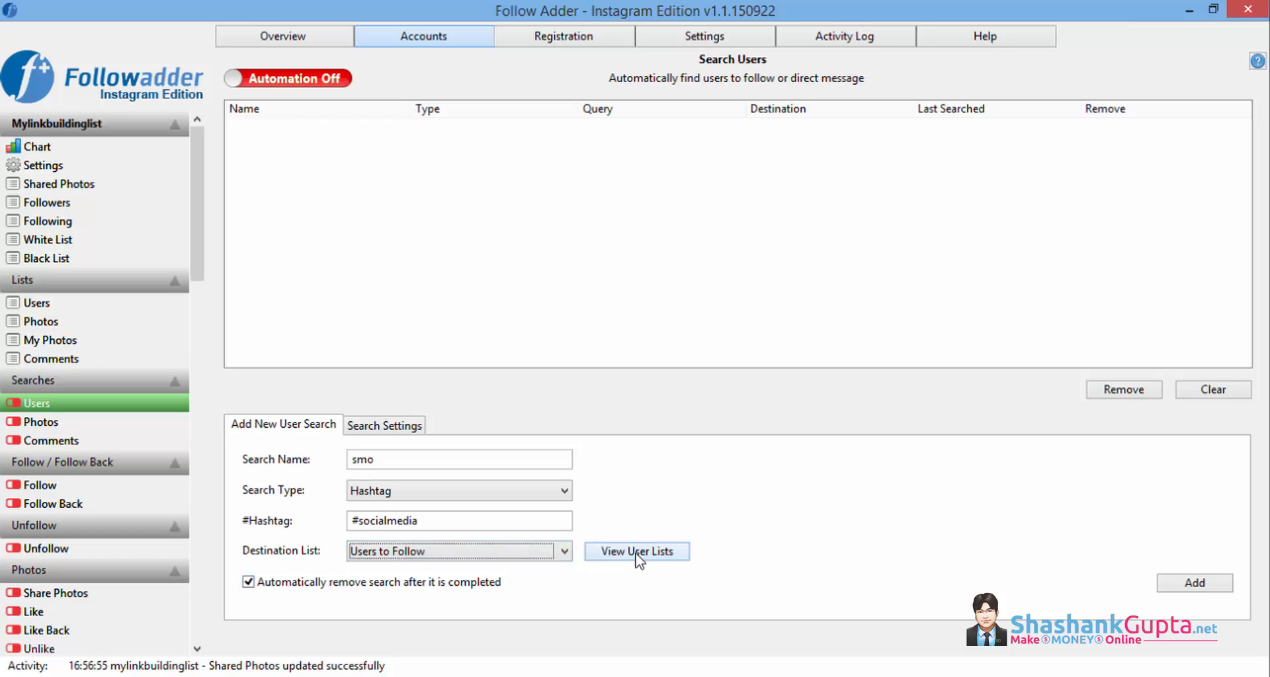
# - Check the user search settings, disable automatic removal after completion for the smo search, and add it
pyautogui.click(411, 427)
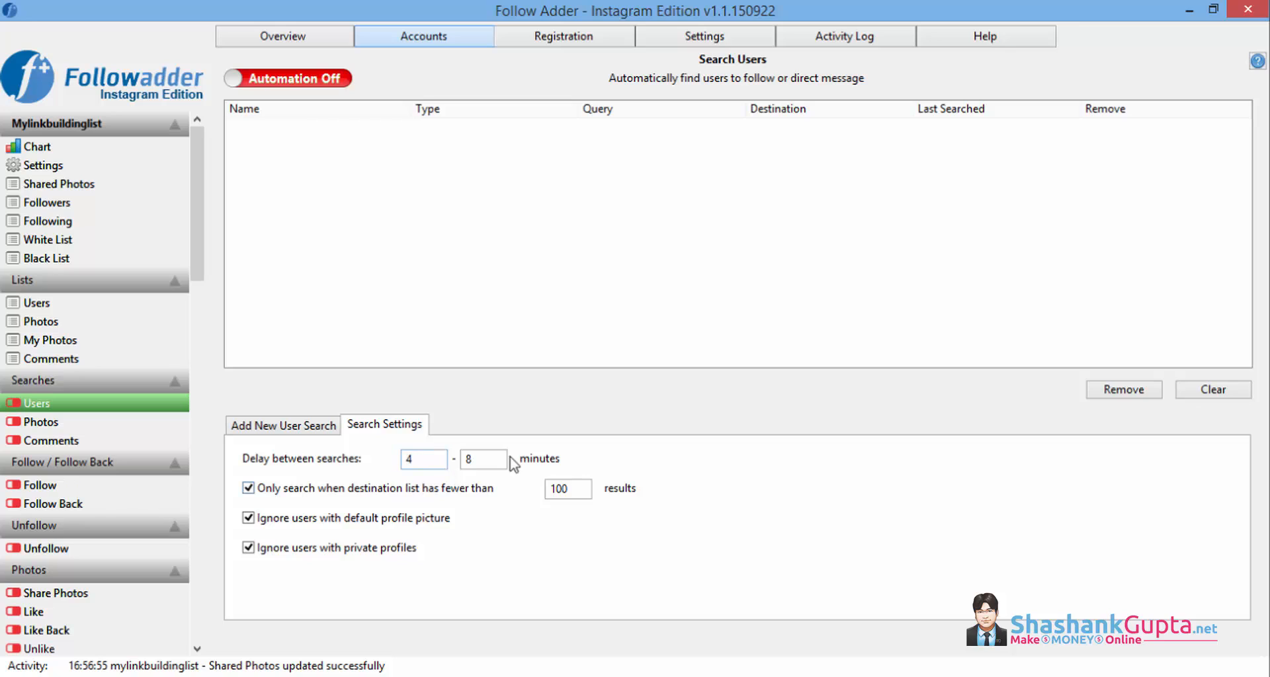
pyautogui.click(283, 427)
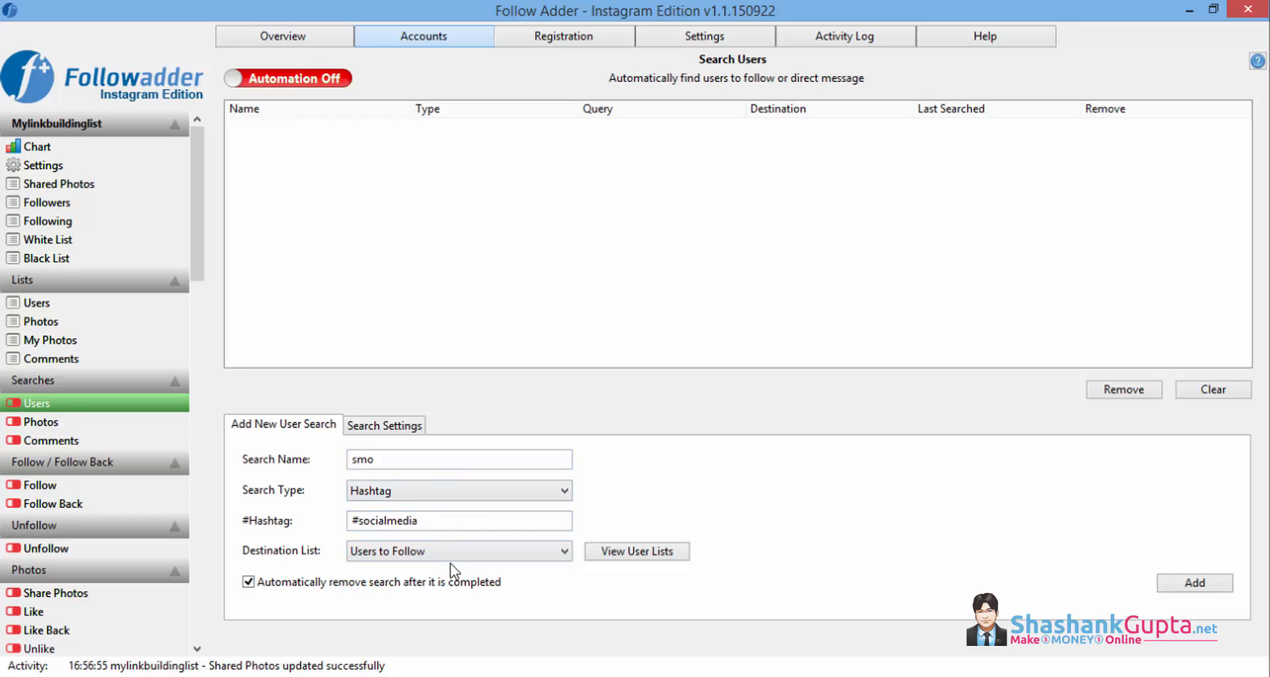
pyautogui.click(255, 586)
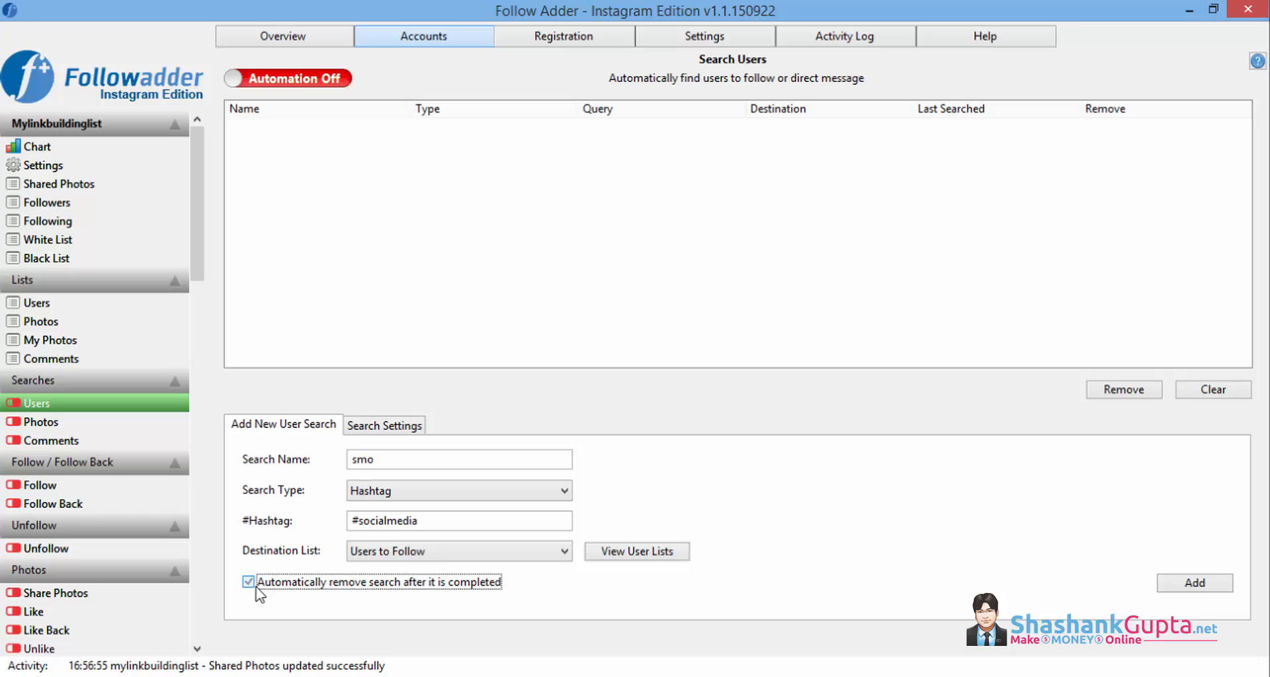
pyautogui.click(255, 588)
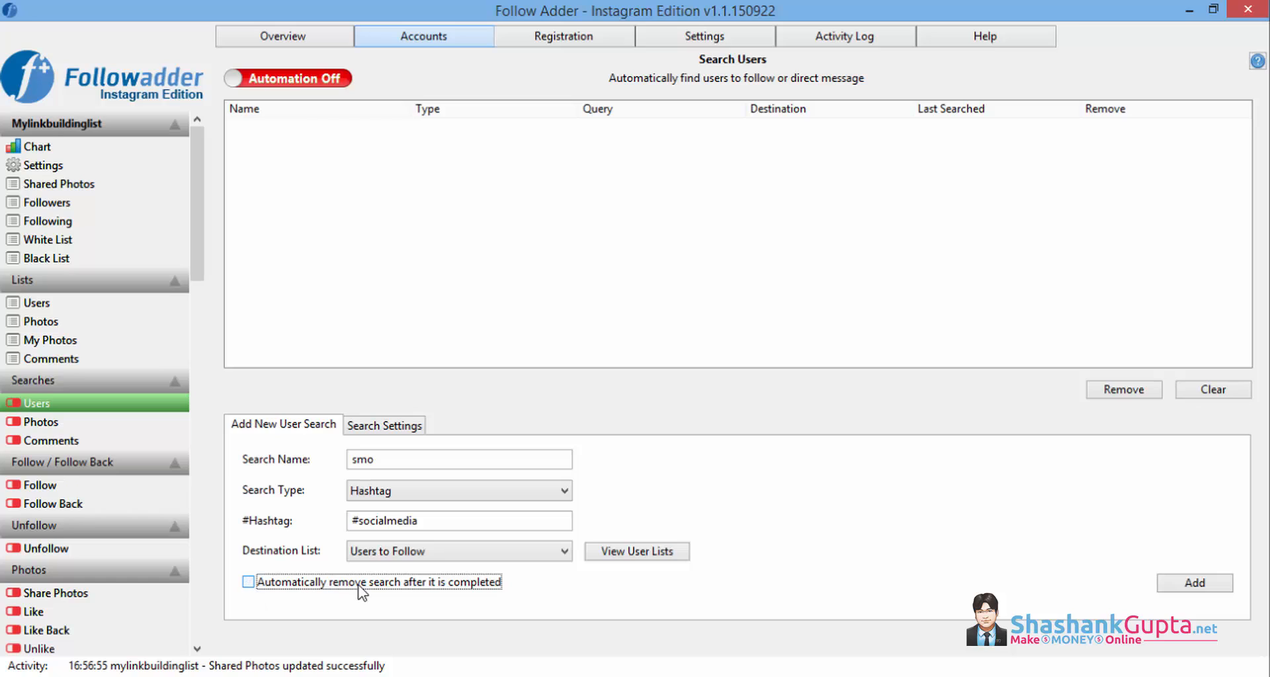
pyautogui.click(513, 589)
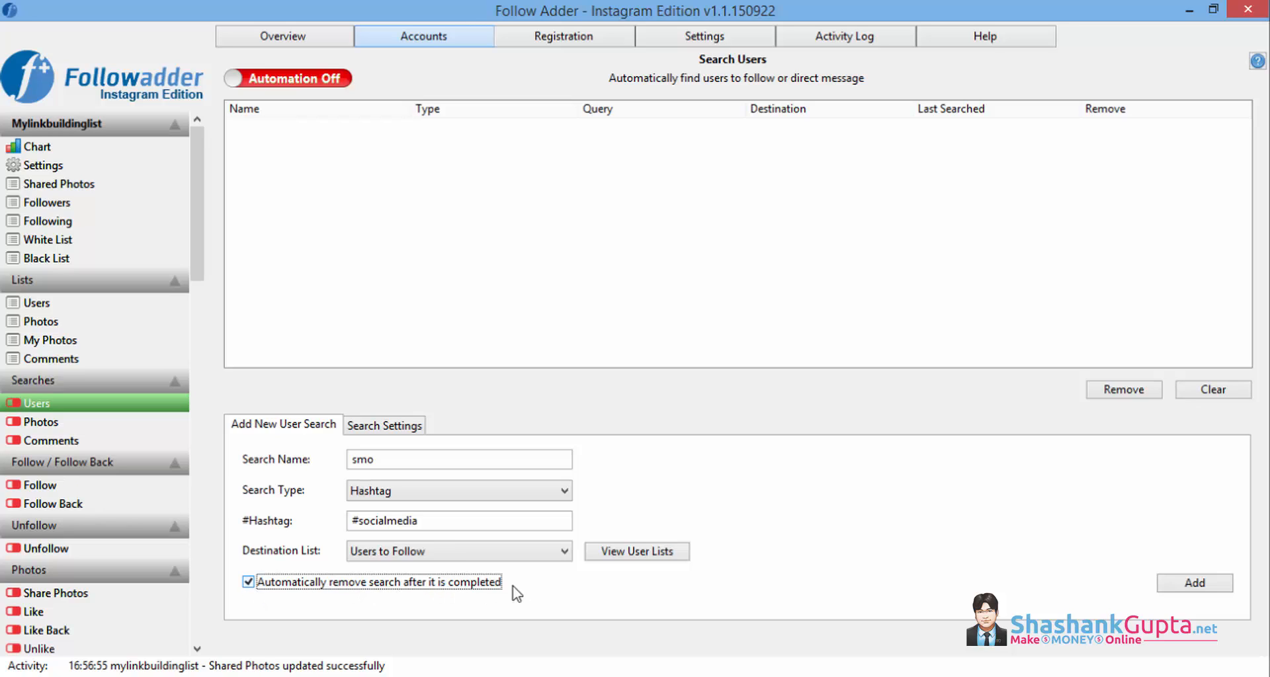
pyautogui.click(249, 583)
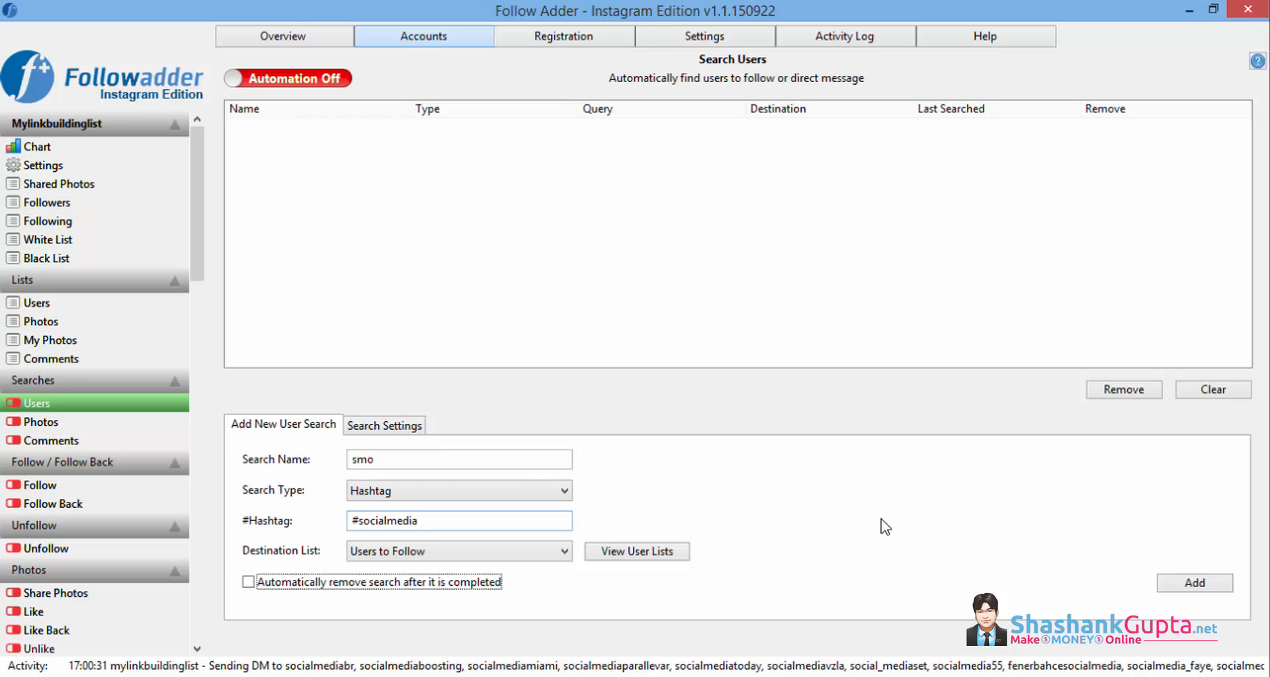
pyautogui.click(1189, 586)
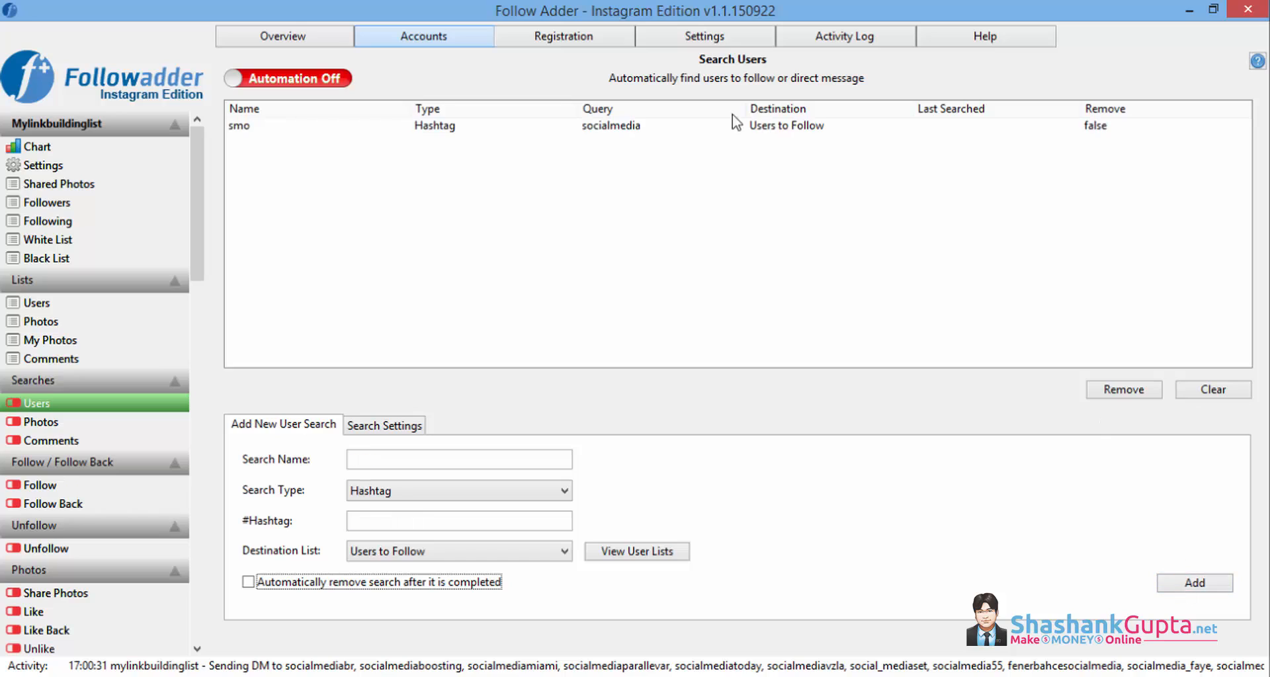
# - Turn on automation for the user searches and select the smo search
pyautogui.click(443, 130)
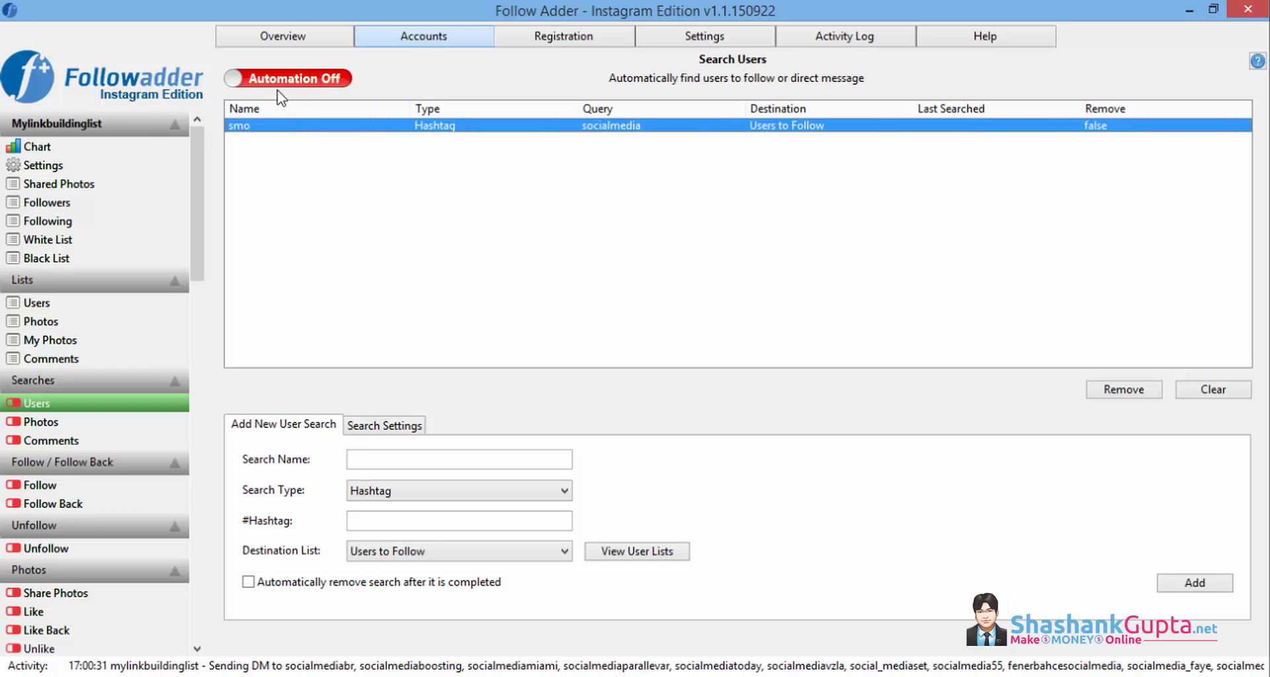
pyautogui.click(311, 80)
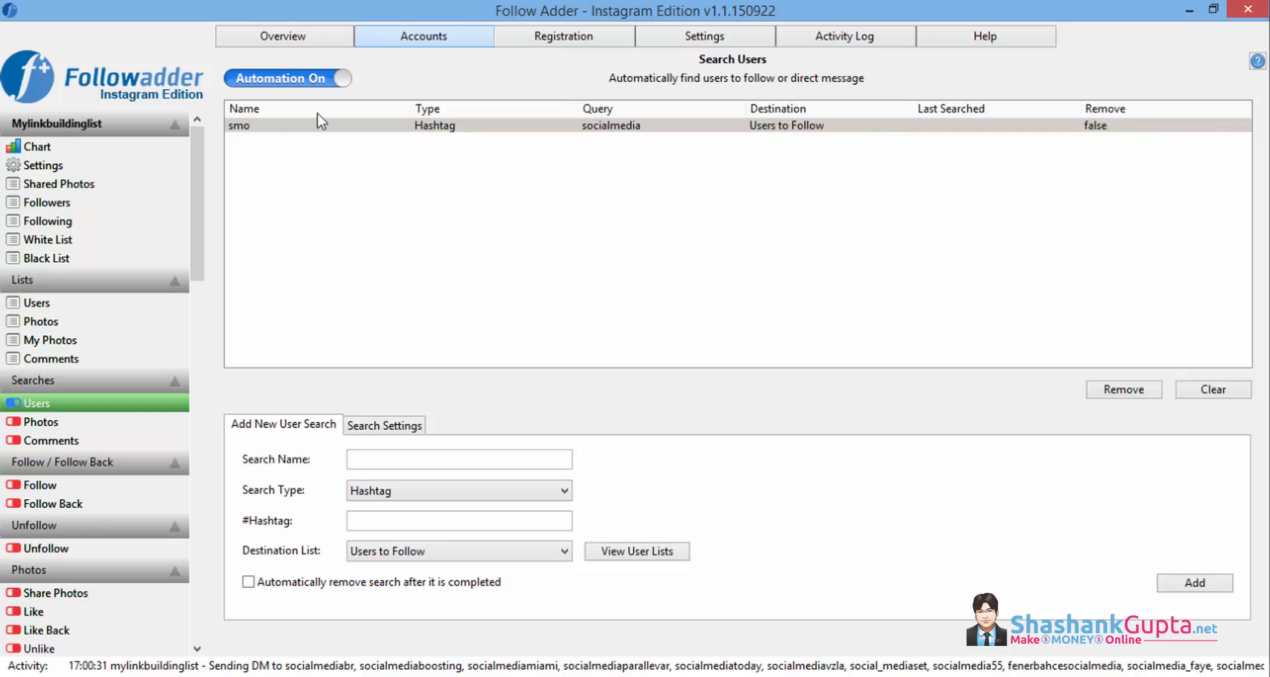
pyautogui.click(332, 125)
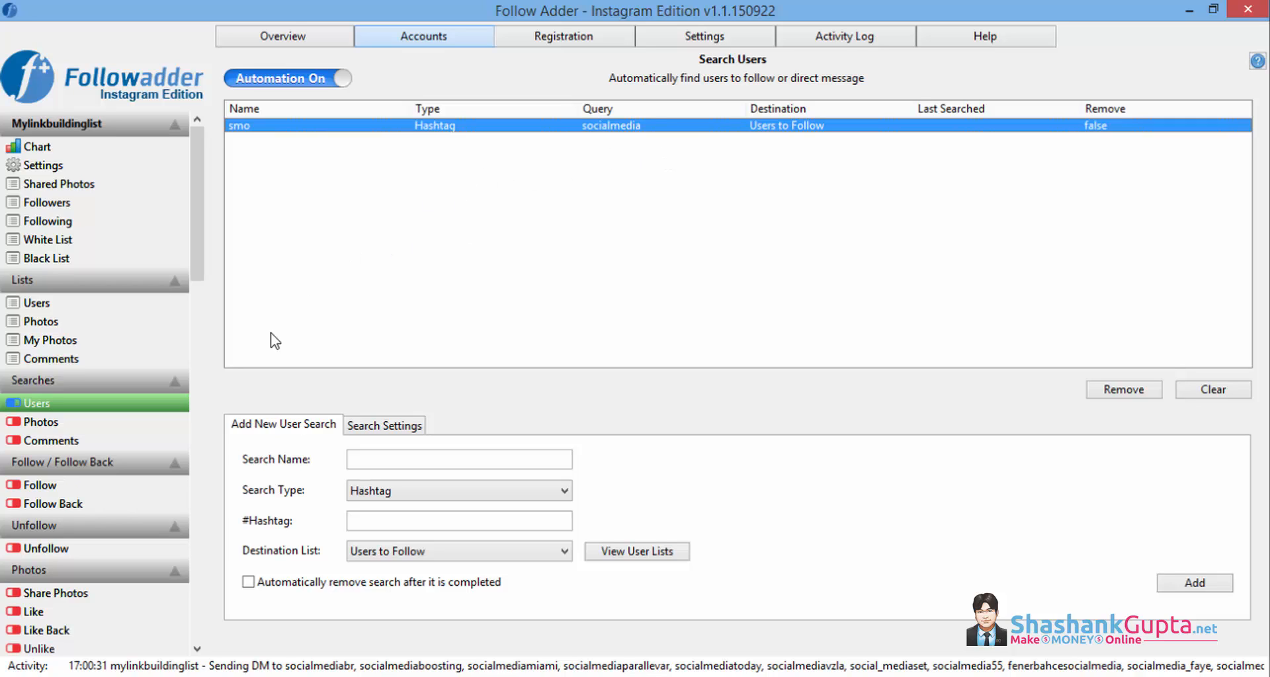
# - Review the Users to Follow list and the contents of the Photos to Like and Photos to Comment lists
pyautogui.click(103, 303)
pyautogui.click(665, 100)
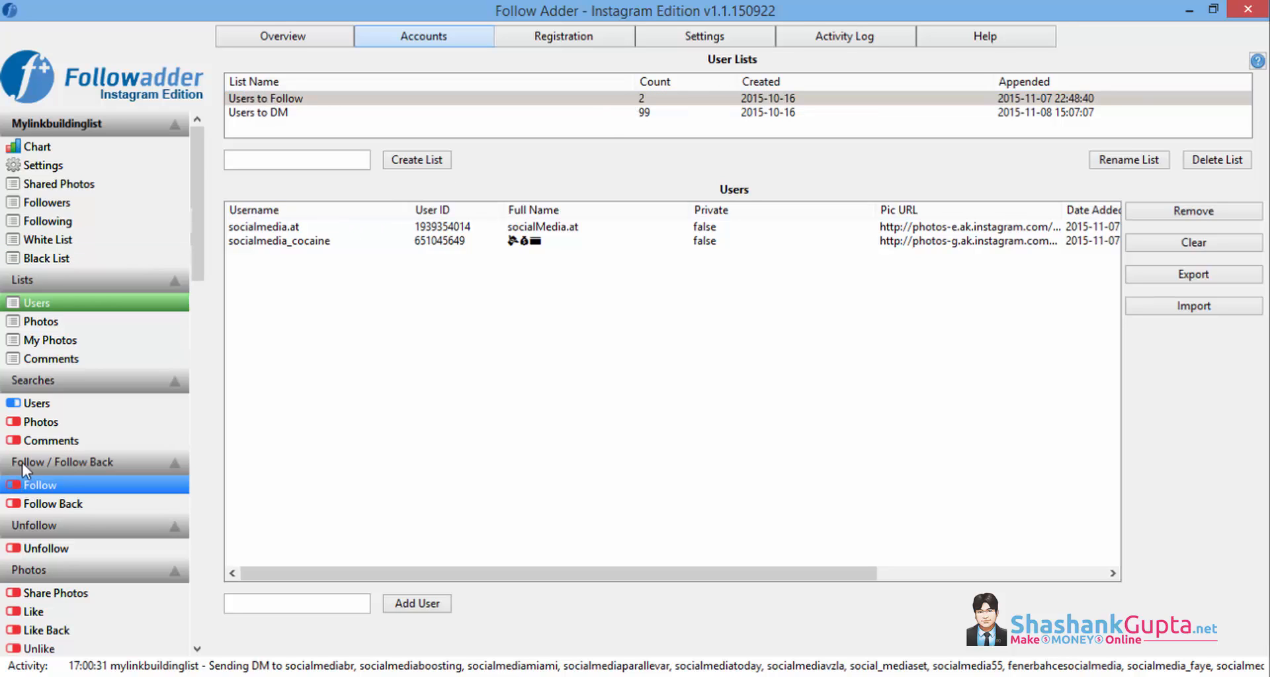
pyautogui.click(48, 425)
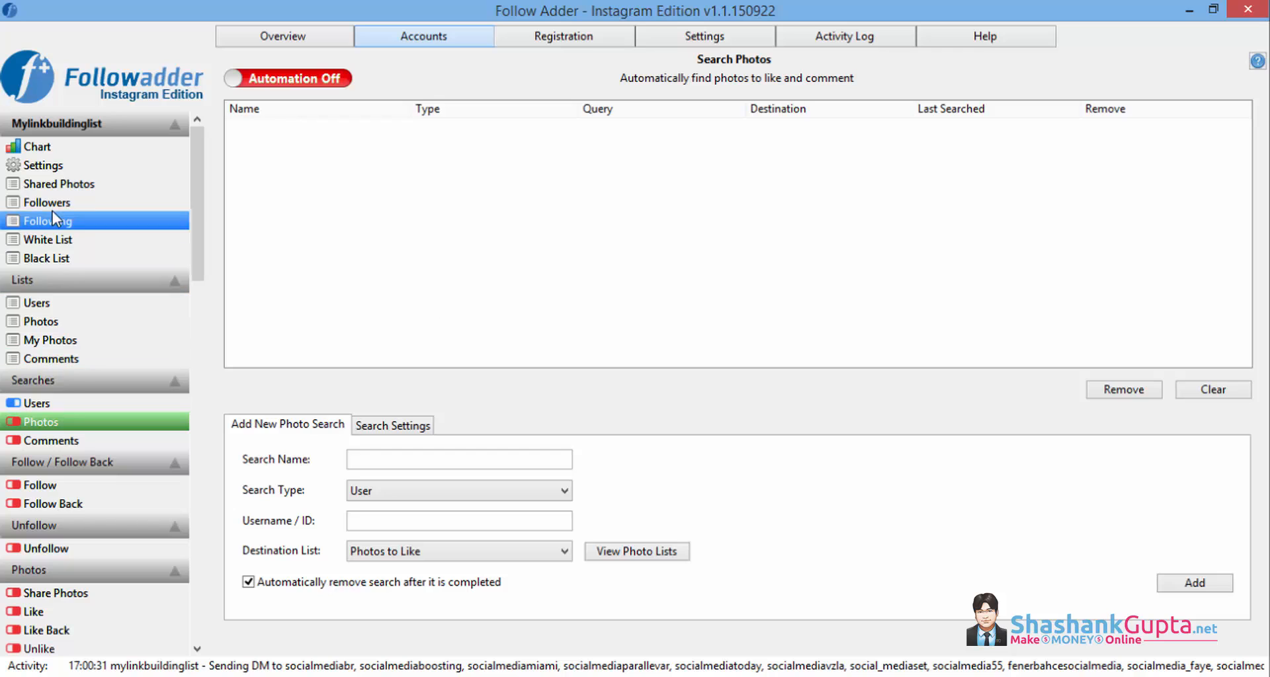
pyautogui.click(57, 322)
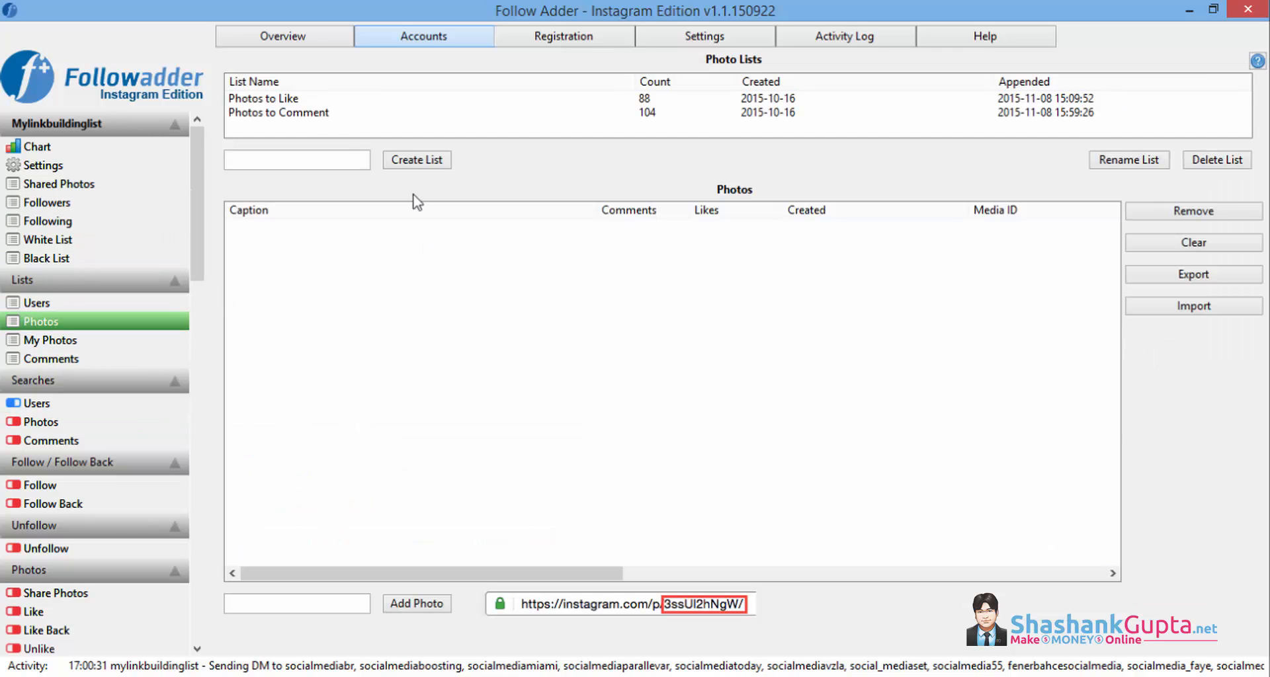
pyautogui.click(301, 99)
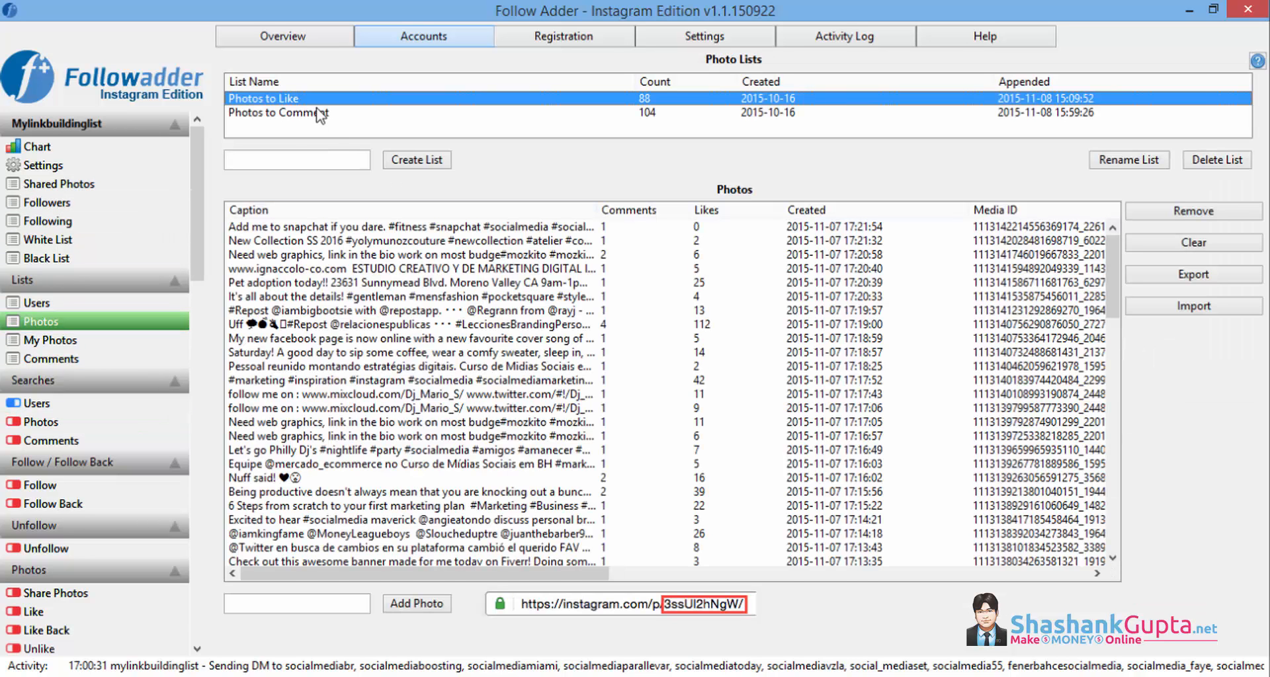
pyautogui.click(329, 114)
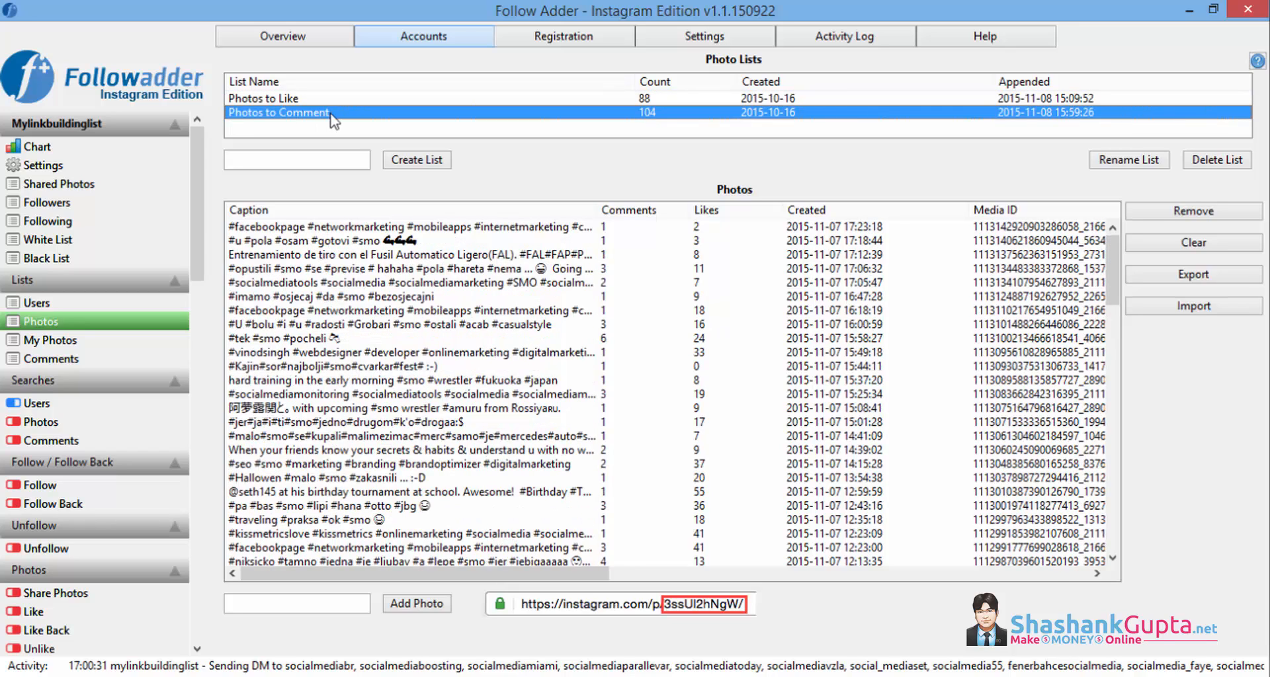
# - Fill in a new photo search named smo pics, with type Hashtag, hashtag #socialmedia and destination list Photos to Like
pyautogui.click(91, 422)
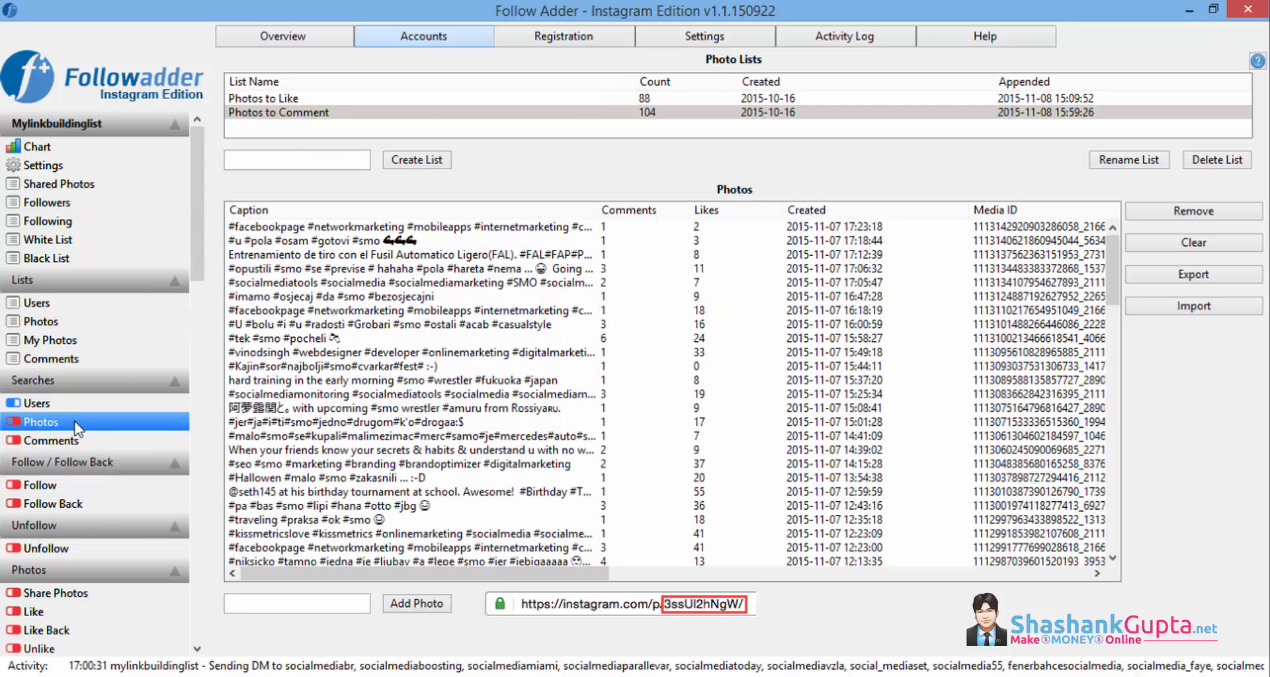
pyautogui.click(400, 461)
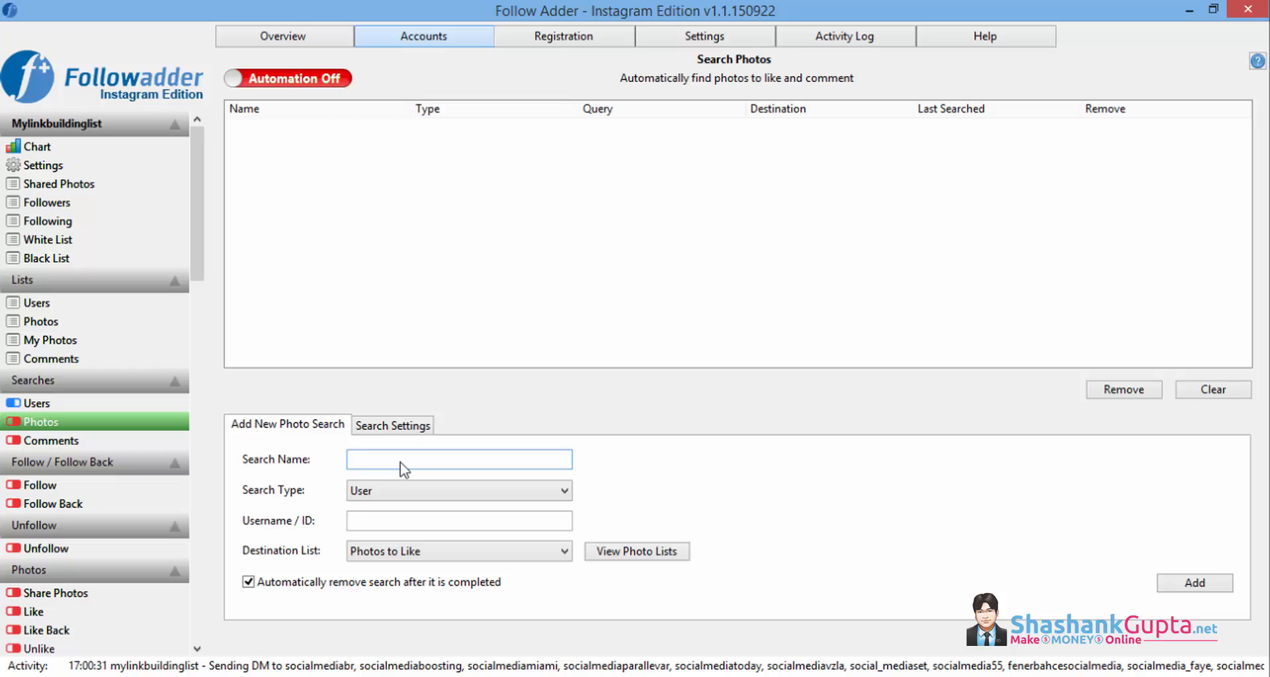
pyautogui.write('smo pics')
pyautogui.click(430, 490)
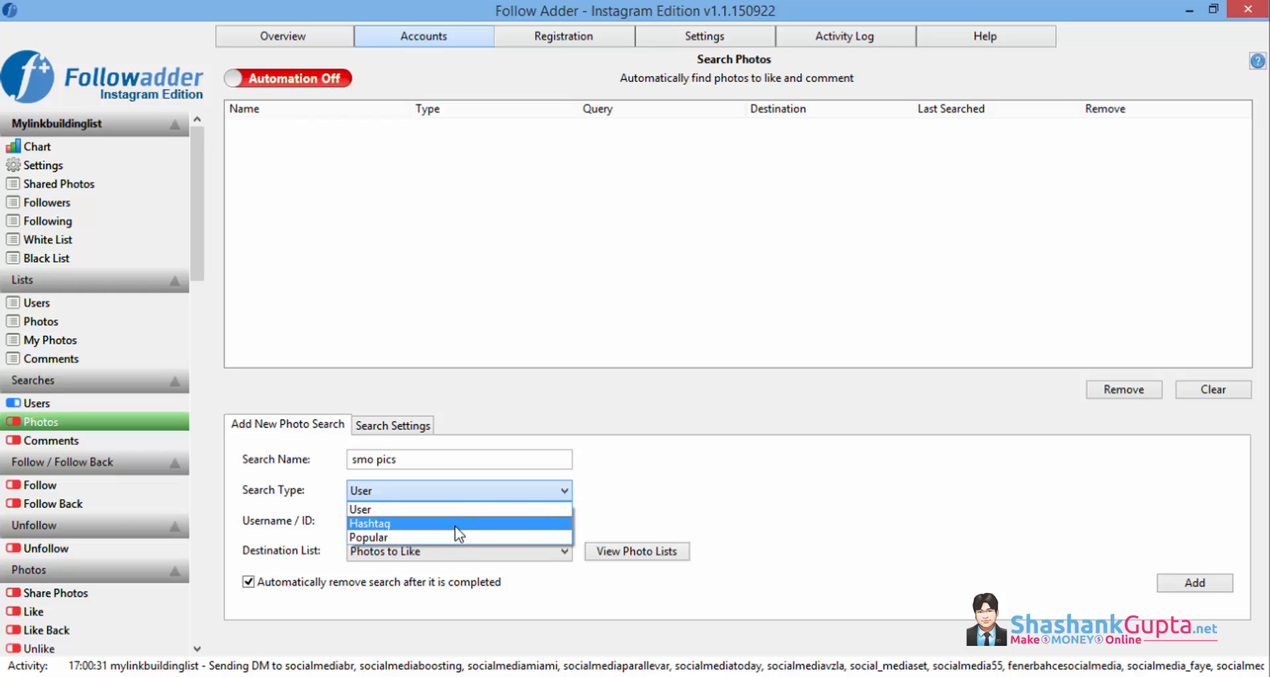
pyautogui.click(455, 526)
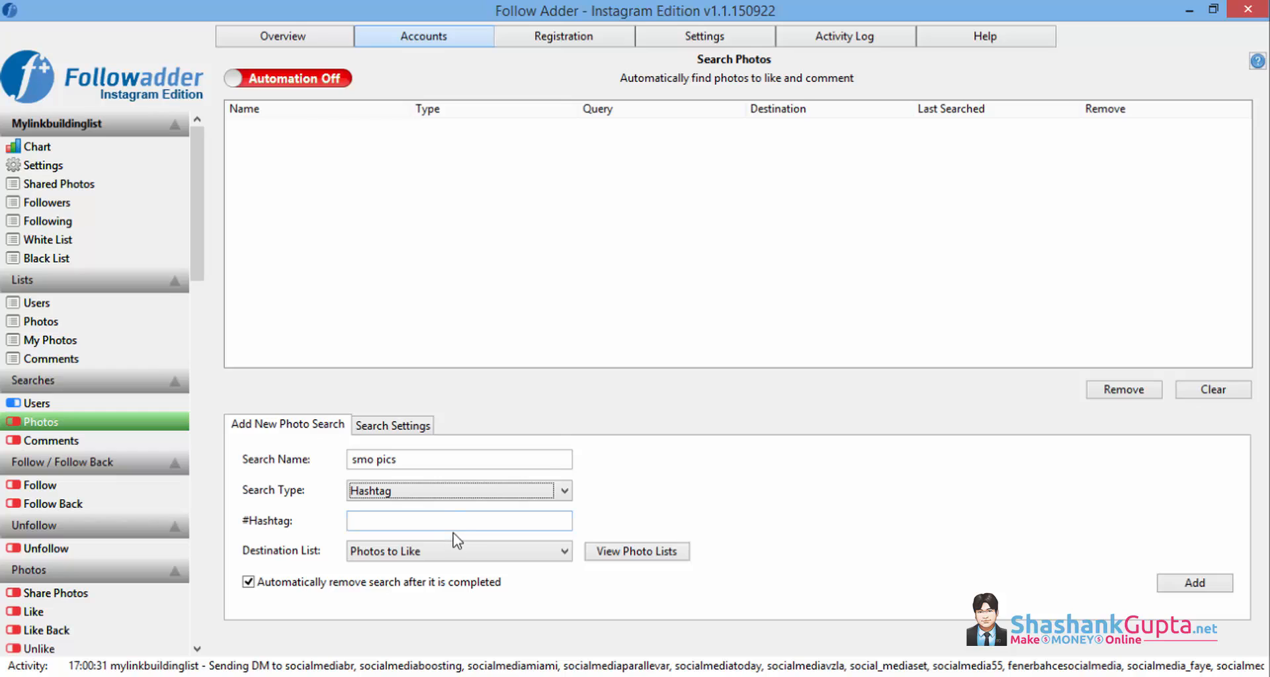
pyautogui.click(489, 519)
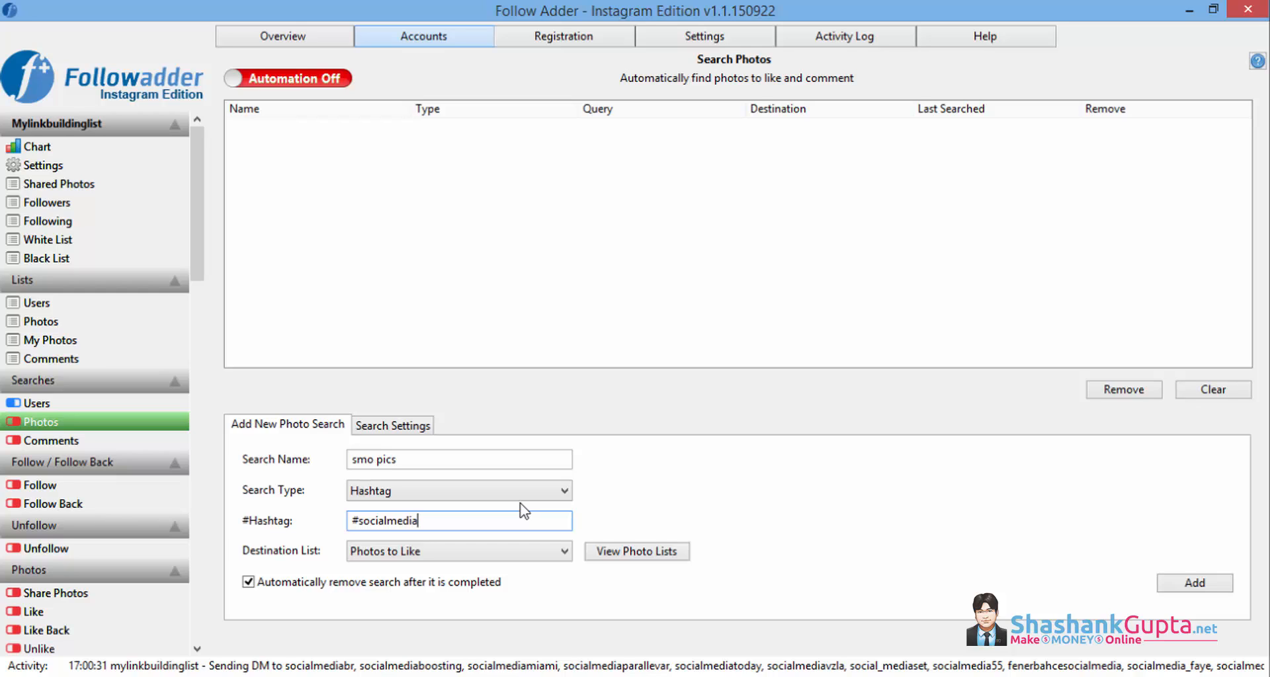
pyautogui.click(455, 557)
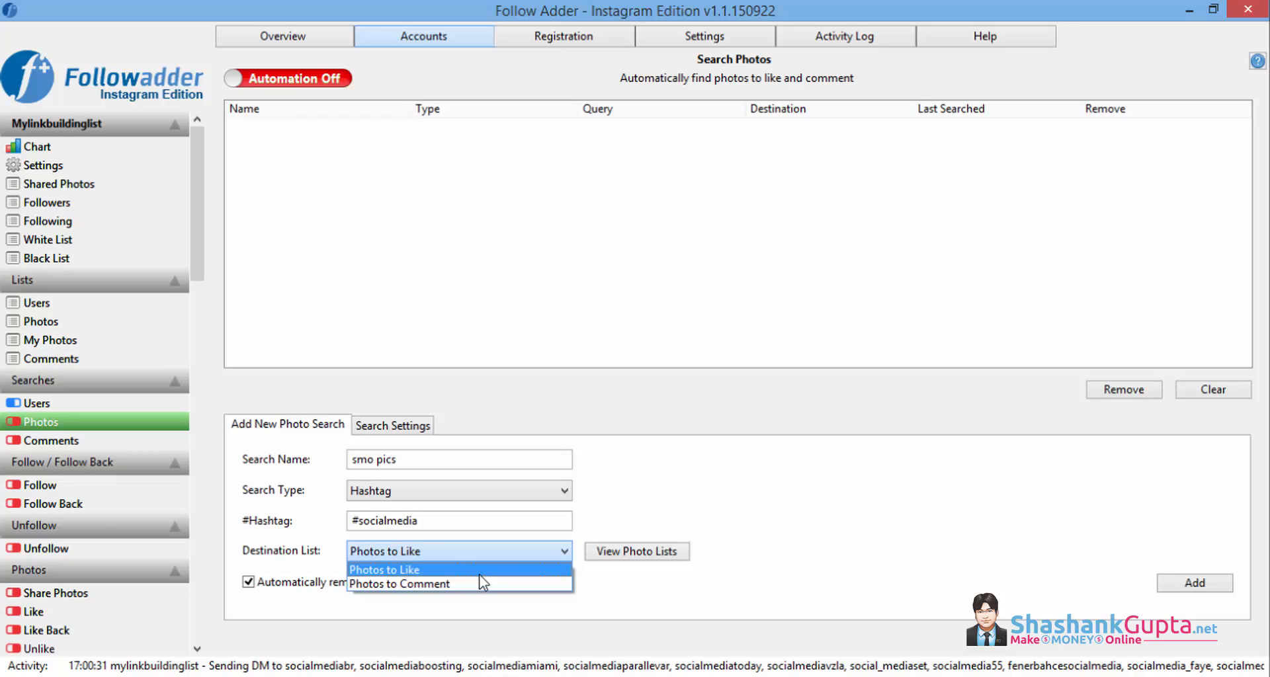
pyautogui.click(480, 574)
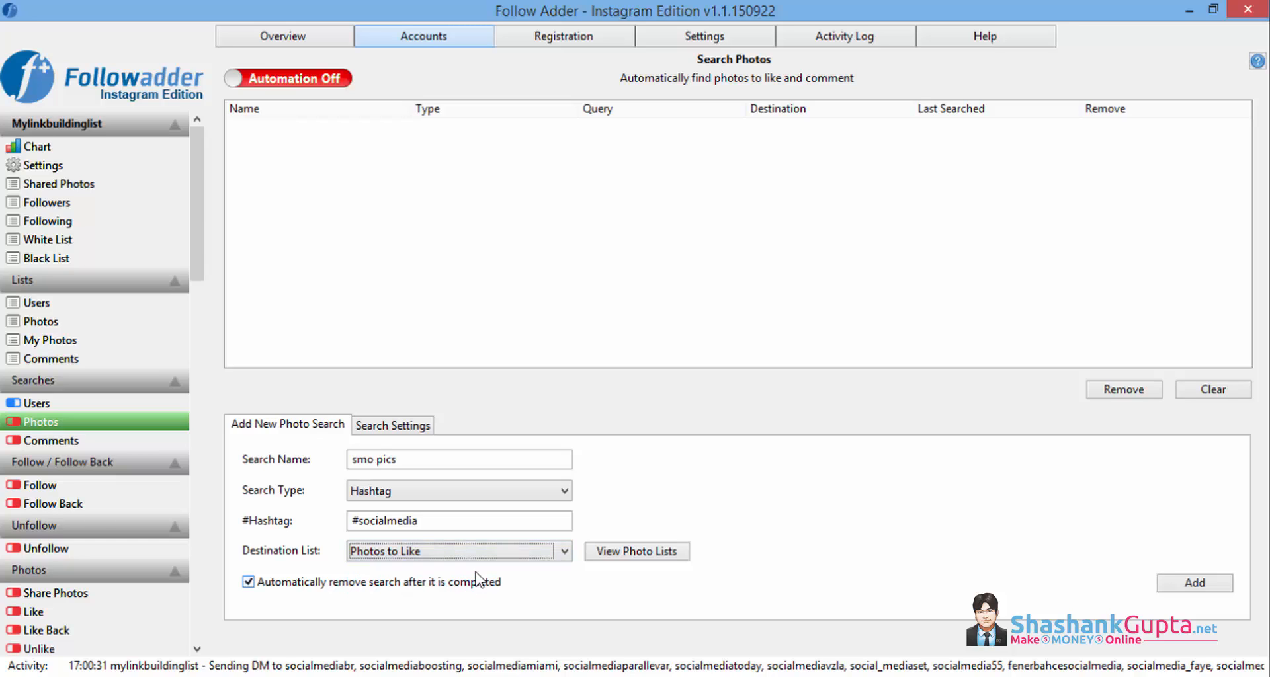
# - Add the smo pics search with automatic removal after completion enabled, and turn on automation for photo searches
pyautogui.click(250, 583)
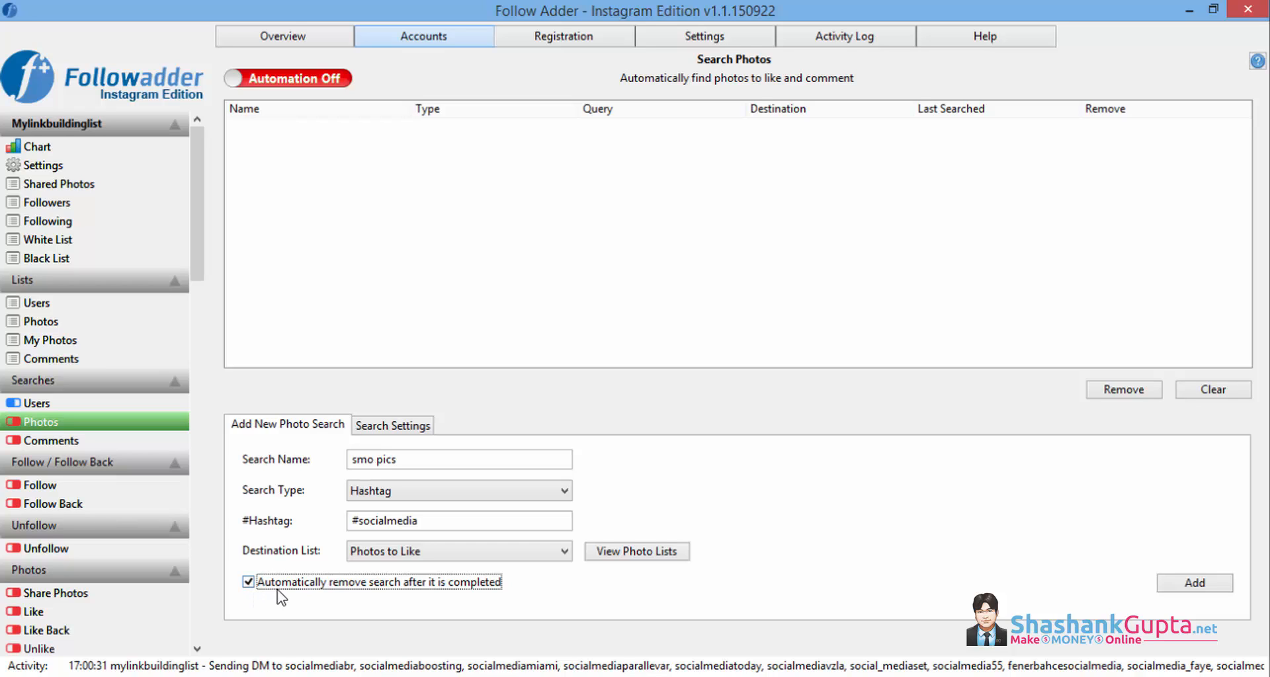
pyautogui.click(338, 606)
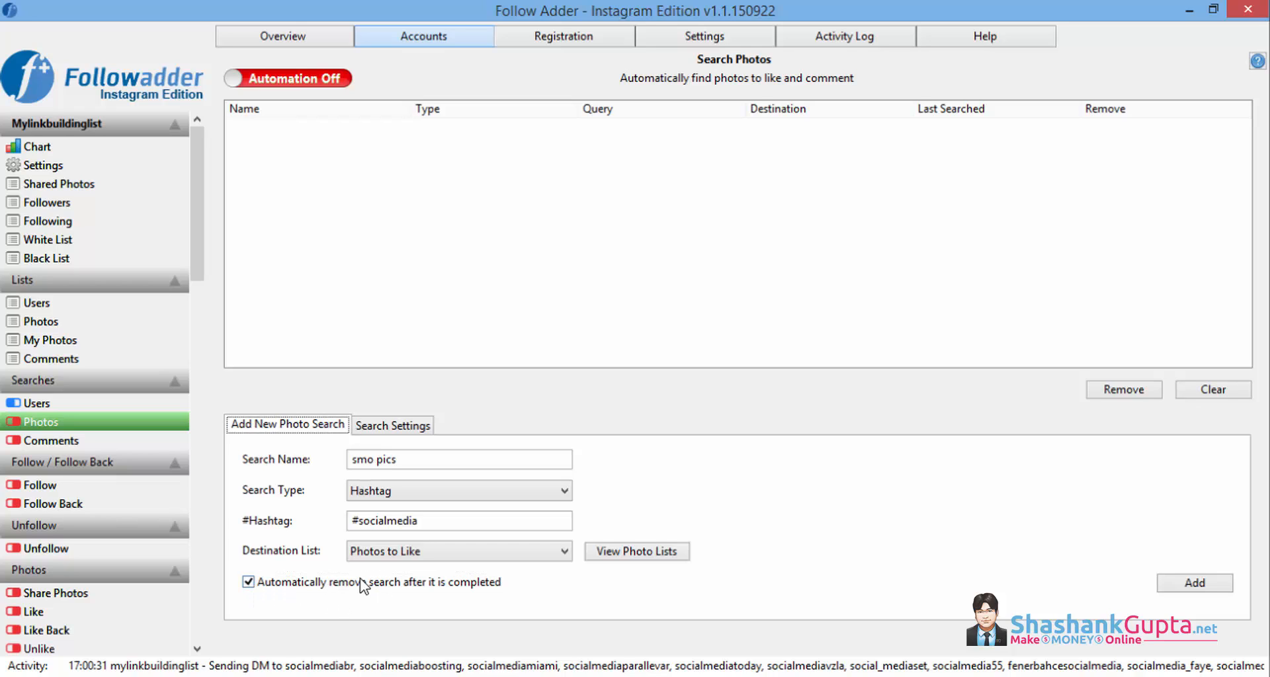
pyautogui.click(1186, 586)
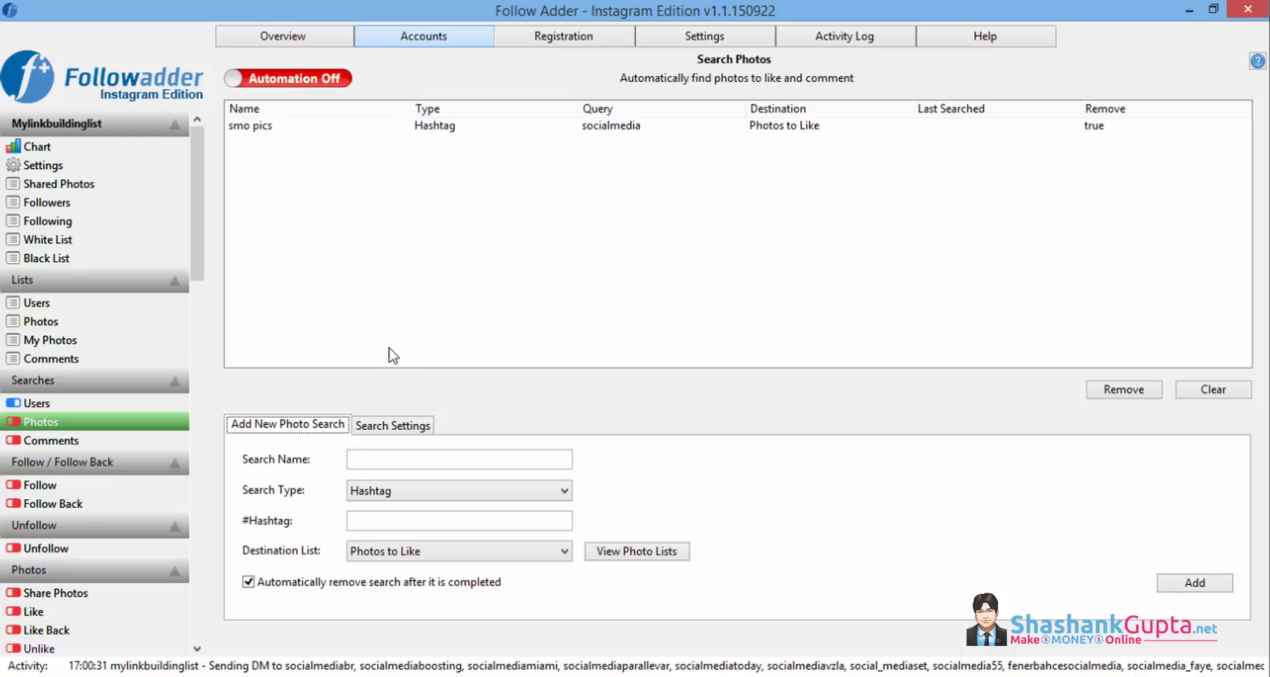
pyautogui.click(450, 129)
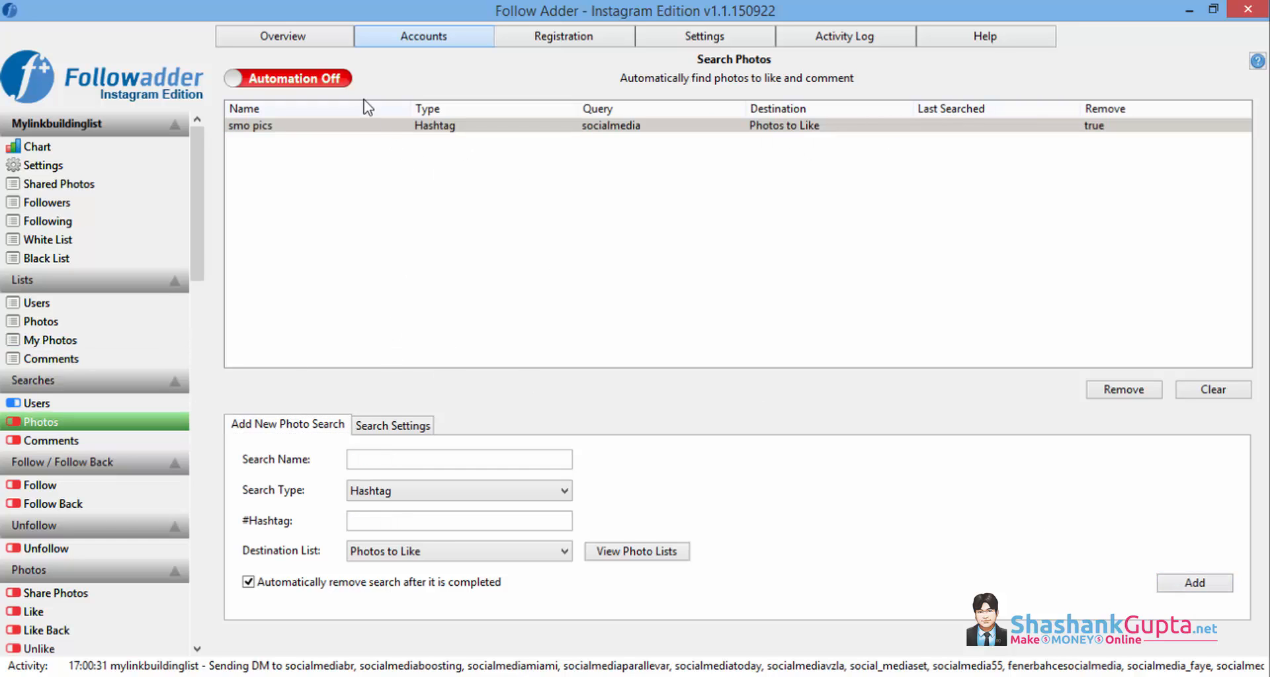
pyautogui.click(342, 78)
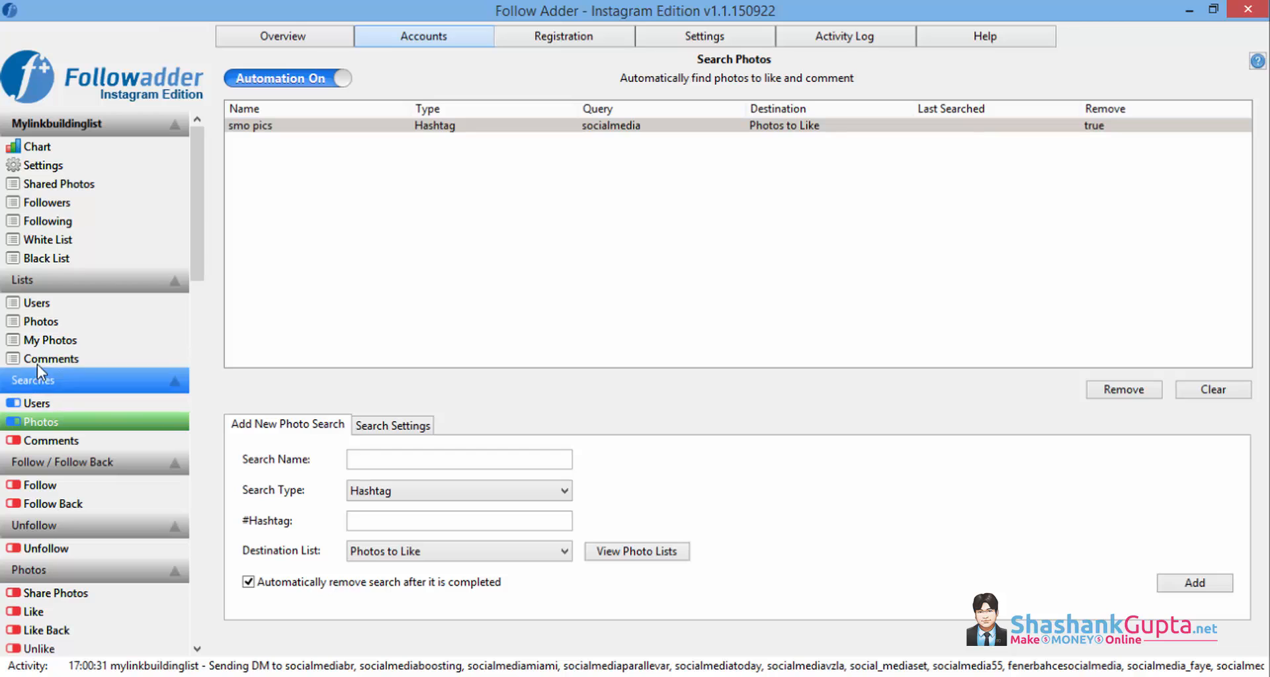
# - Review the Photos to Like list, the comment searches page and the available comment lists
pyautogui.click(61, 323)
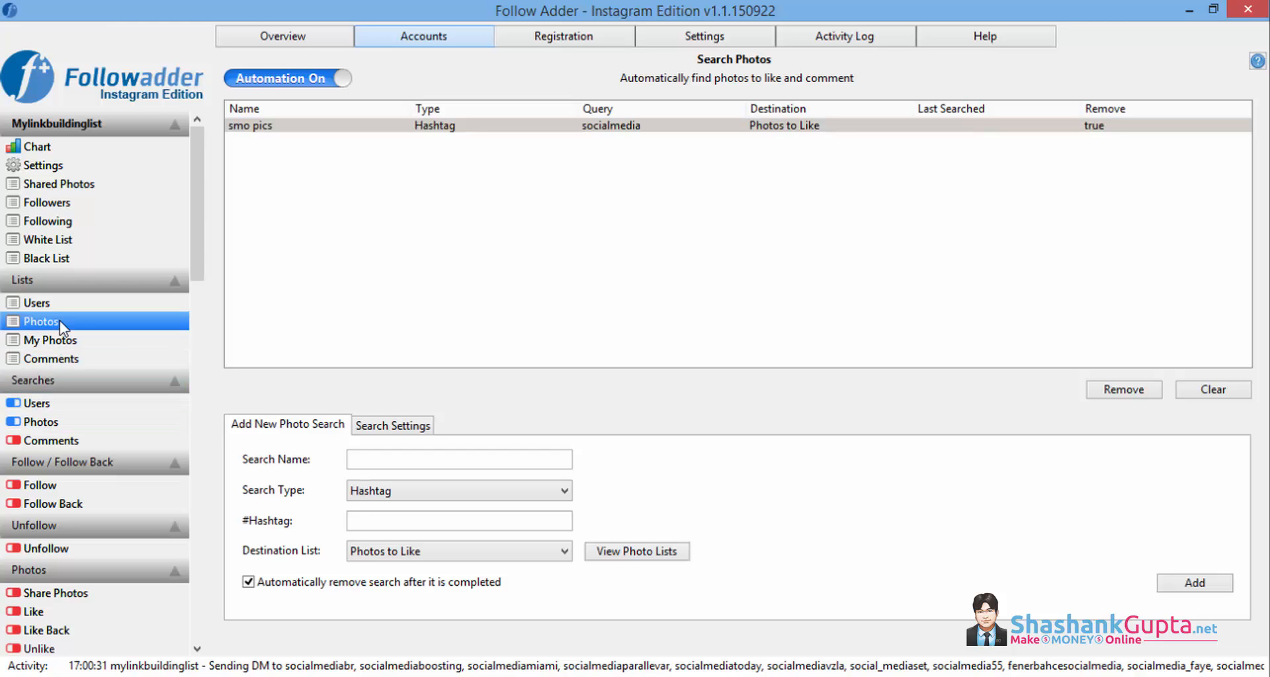
pyautogui.click(322, 101)
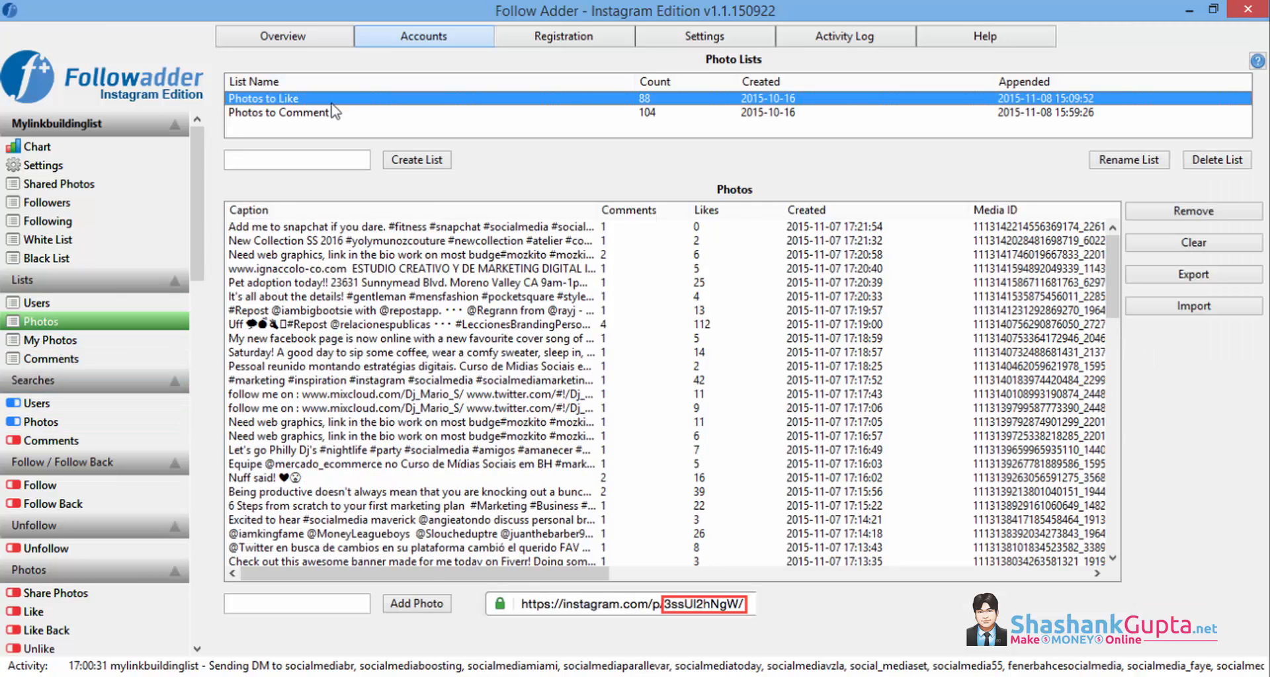
pyautogui.click(40, 402)
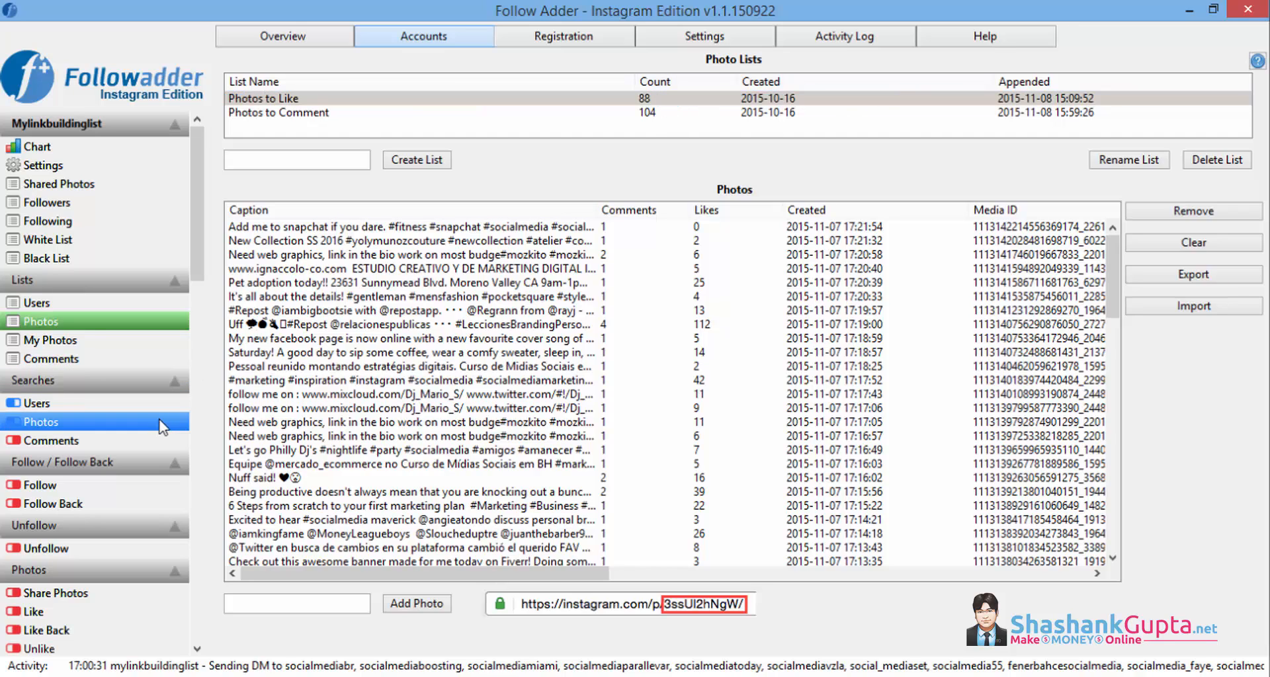
pyautogui.click(117, 438)
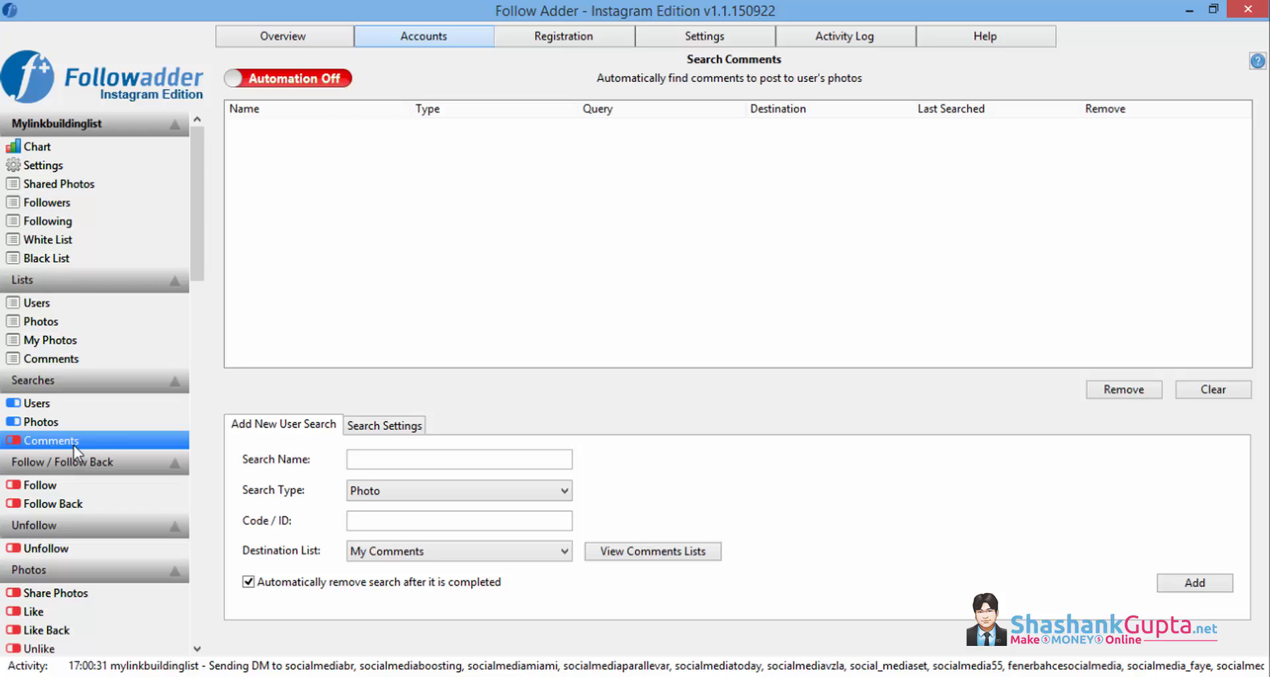
pyautogui.click(66, 358)
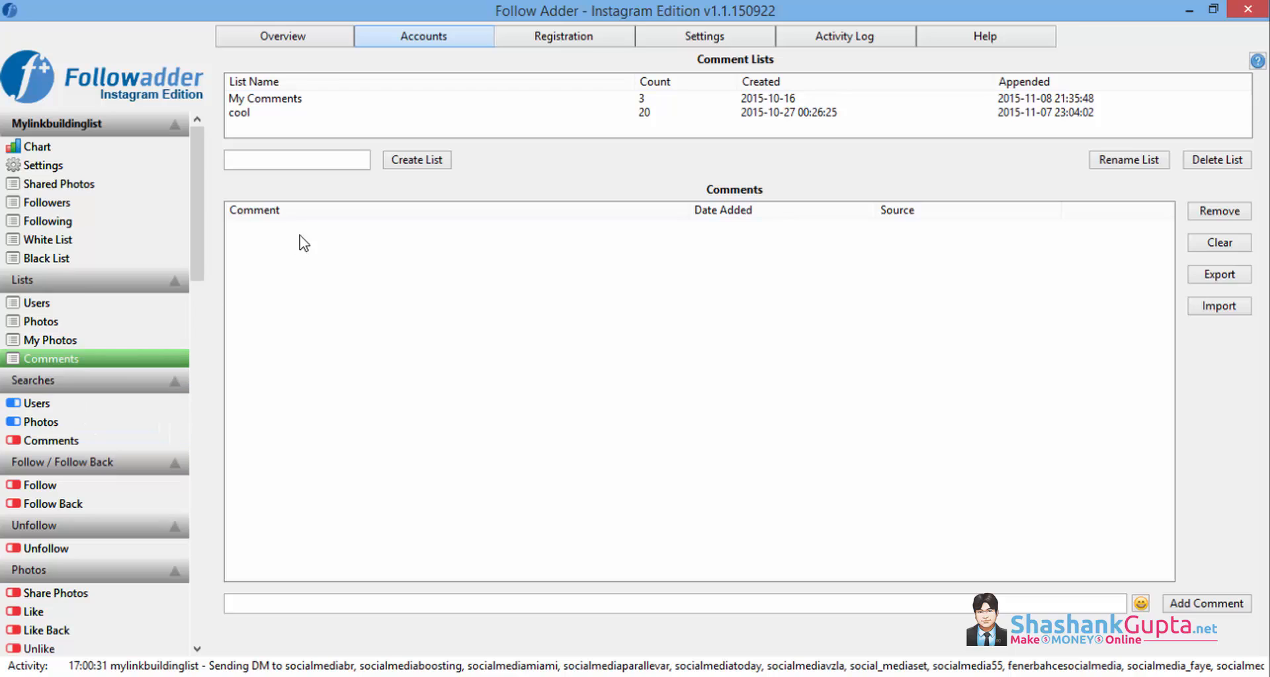
# - Start a new comment search named funny with search type Photo
pyautogui.click(91, 440)
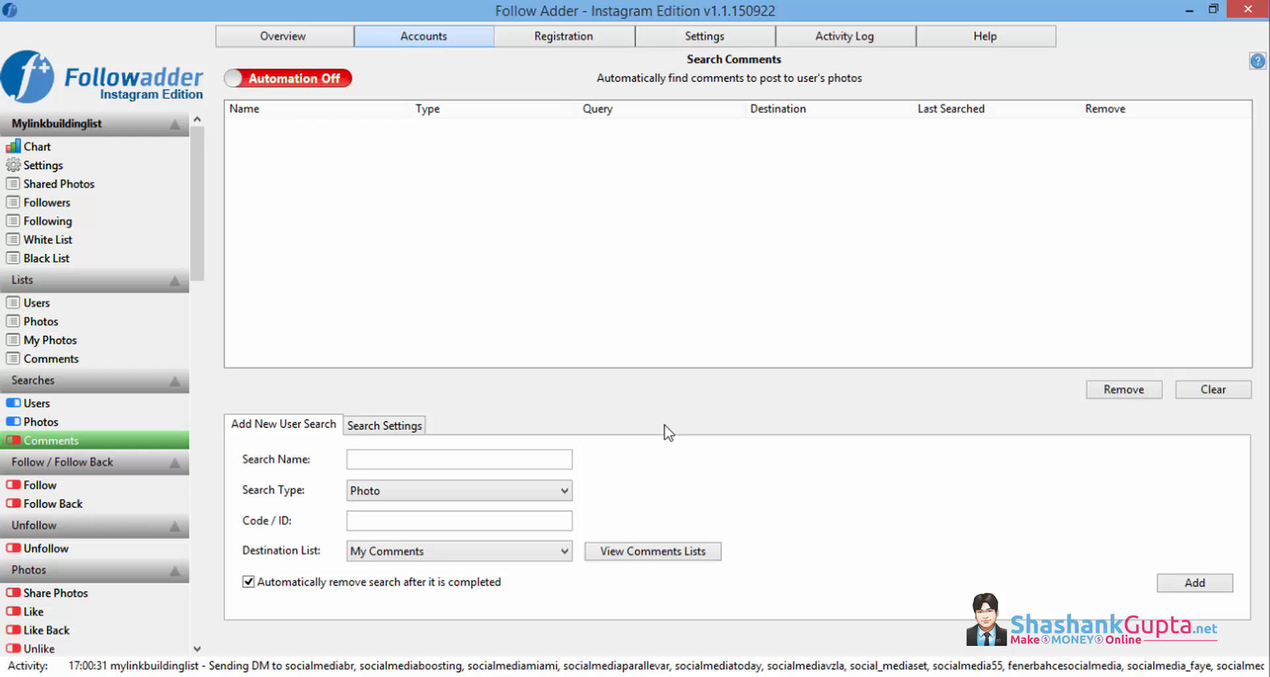
pyautogui.click(463, 465)
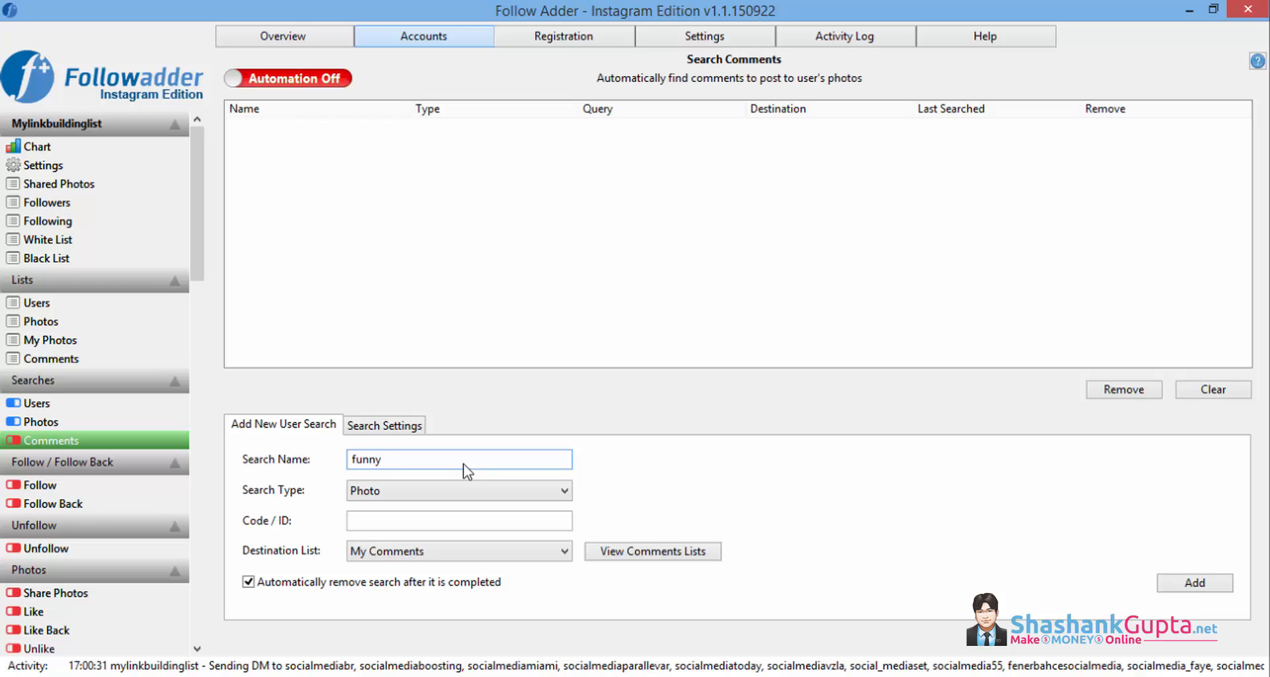
pyautogui.click(475, 489)
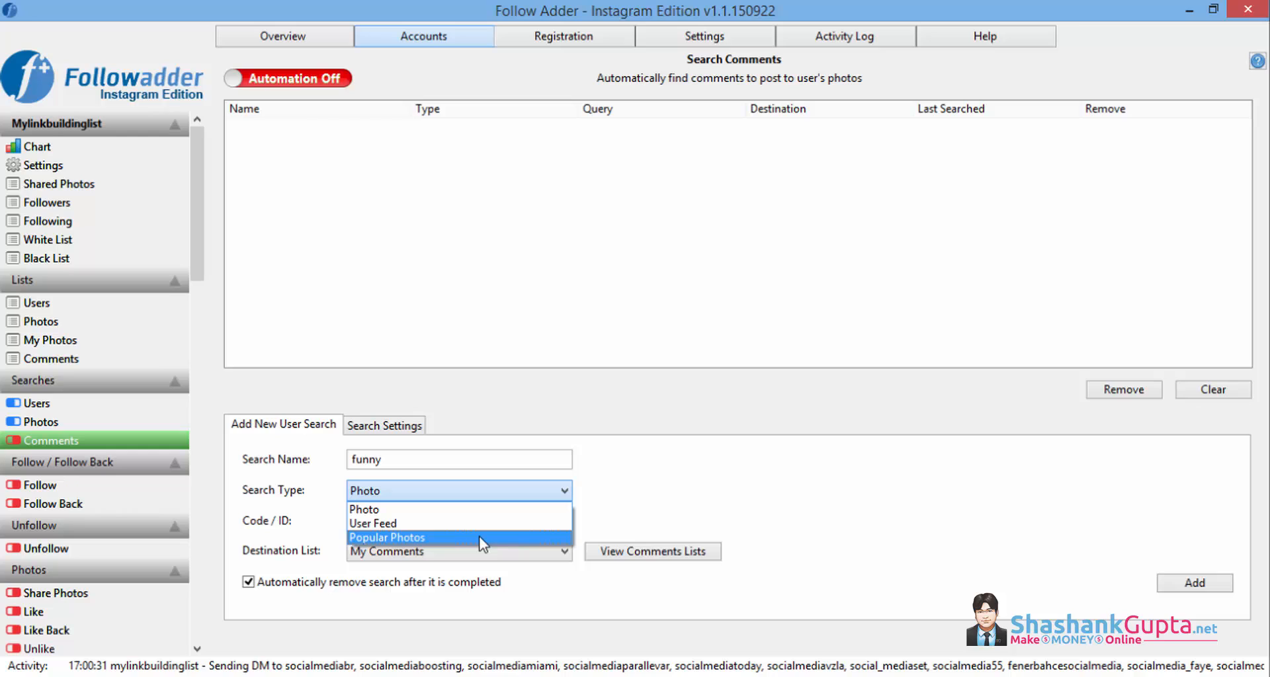
pyautogui.click(483, 537)
pyautogui.click(486, 493)
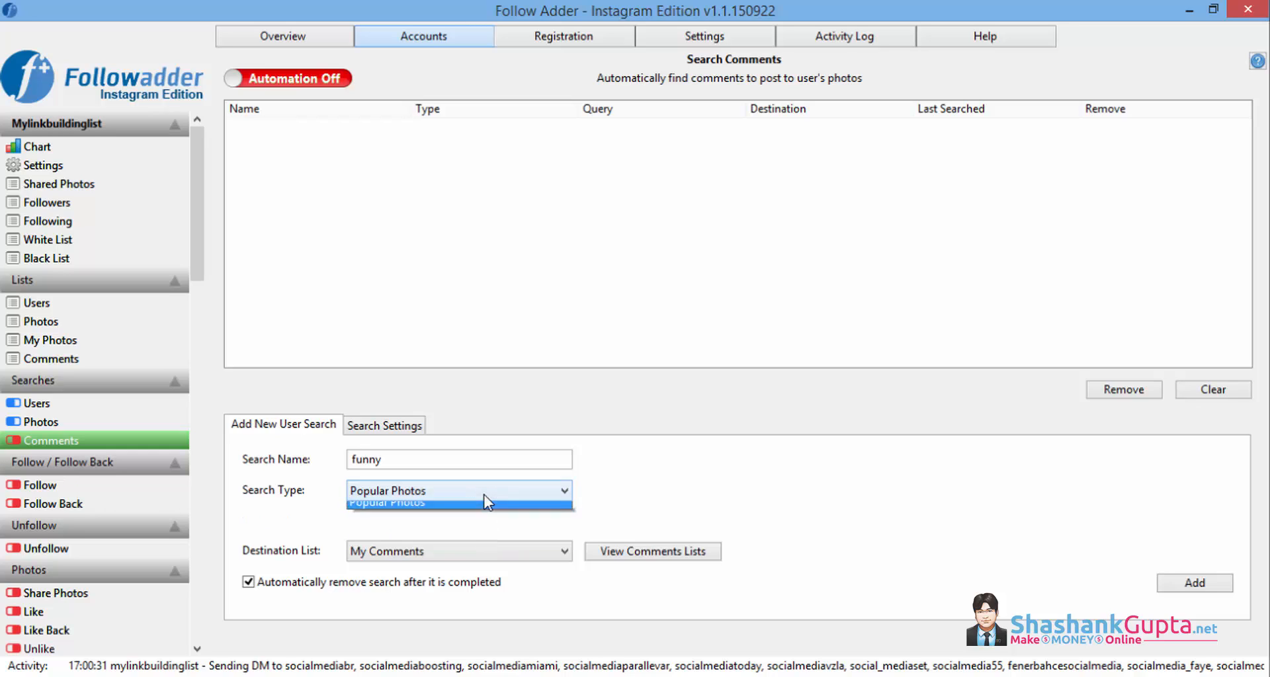
pyautogui.click(488, 510)
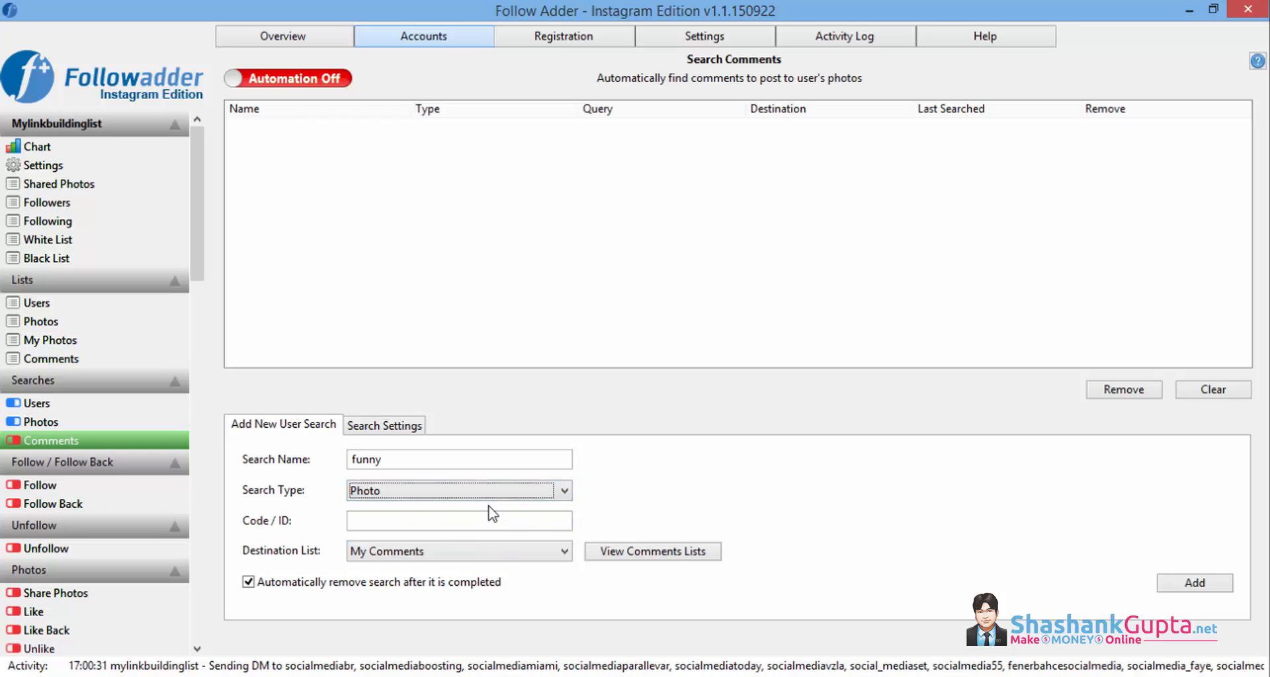
pyautogui.click(447, 525)
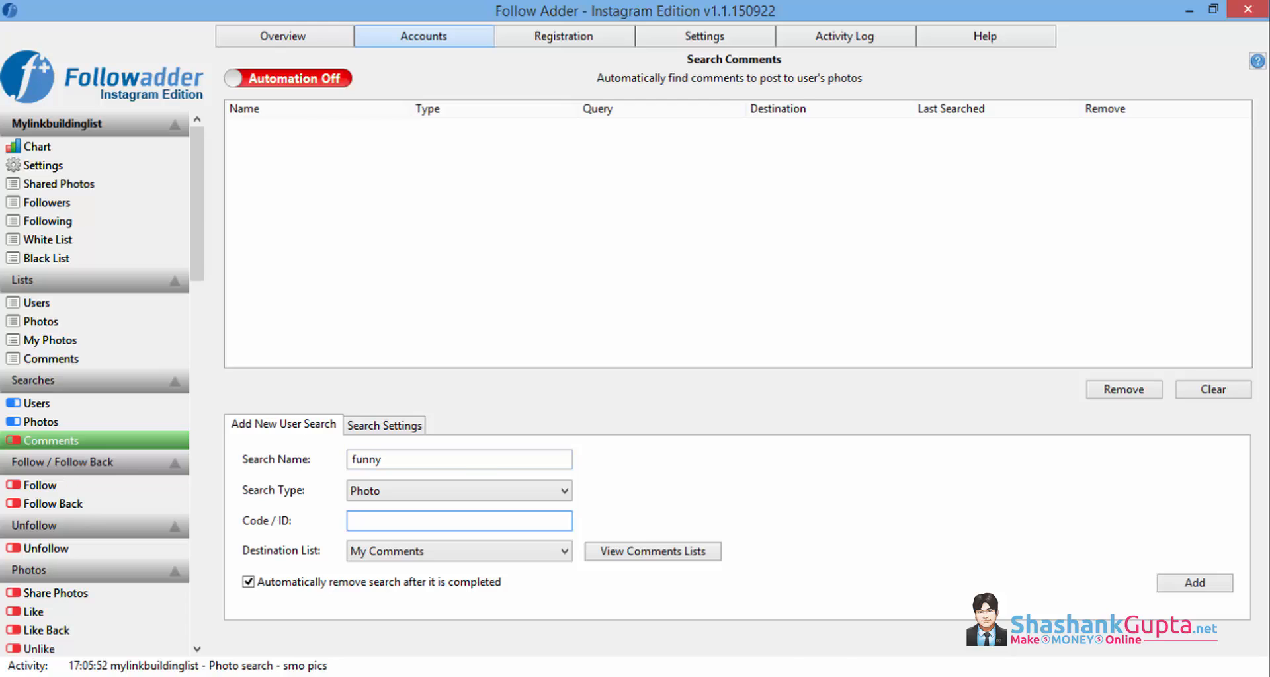
# - Copy the photo code 9nFDuotBMY from the animebreath post's URL in the browser into the comment search's Code / ID in Follow Adder
pyautogui.hotkey('alt', 'Tab')
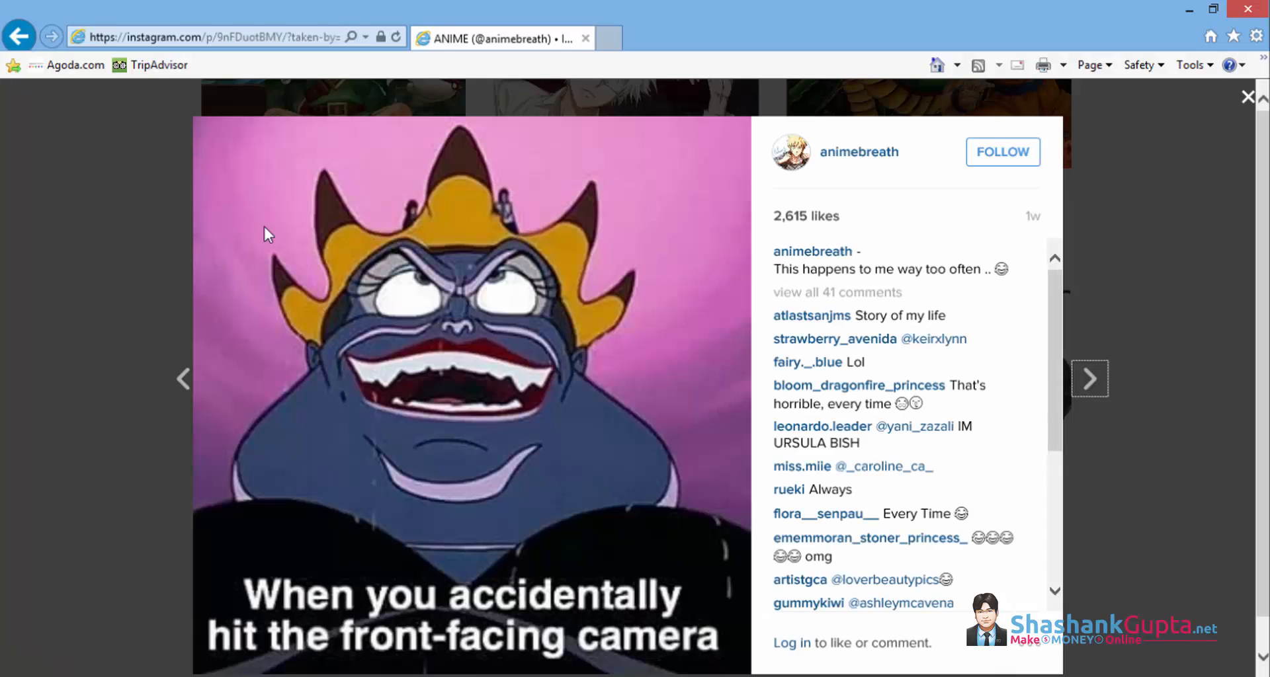
pyautogui.click(220, 38)
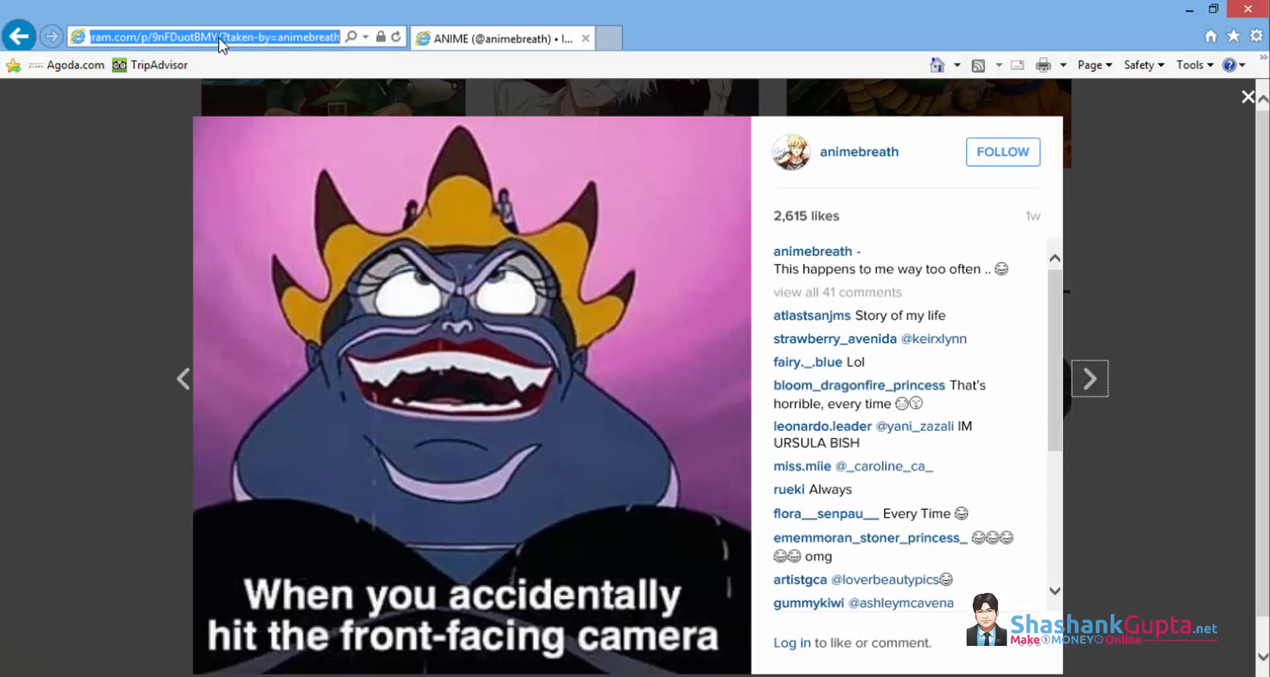
pyautogui.click(147, 40)
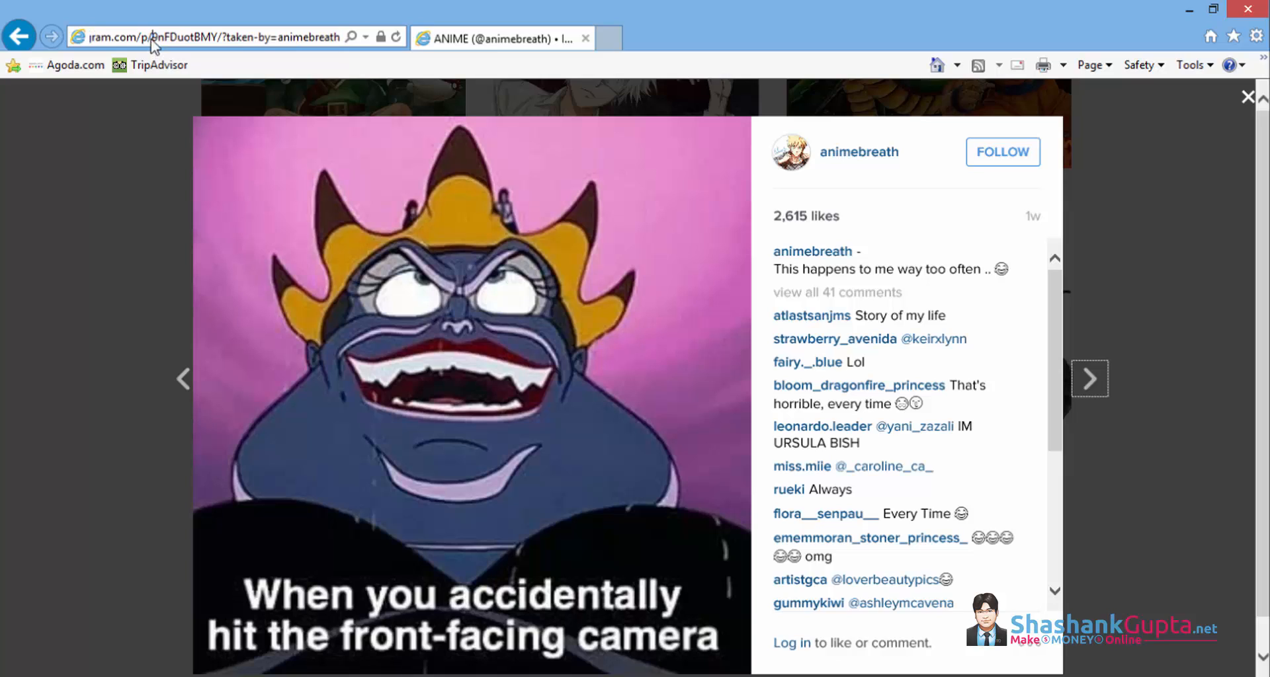
pyautogui.moveTo(151, 37); pyautogui.dragTo(215, 38)
pyautogui.hotkey('ctrl', 'c')
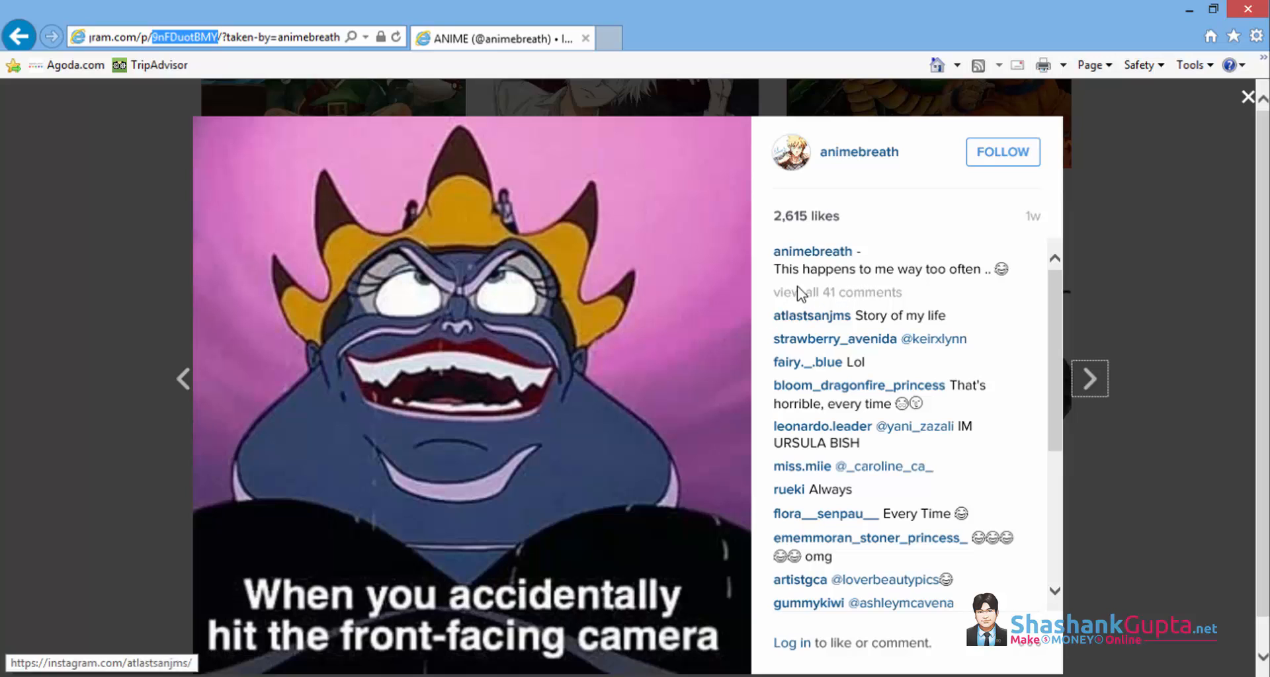
pyautogui.hotkey('alt', 'Tab')
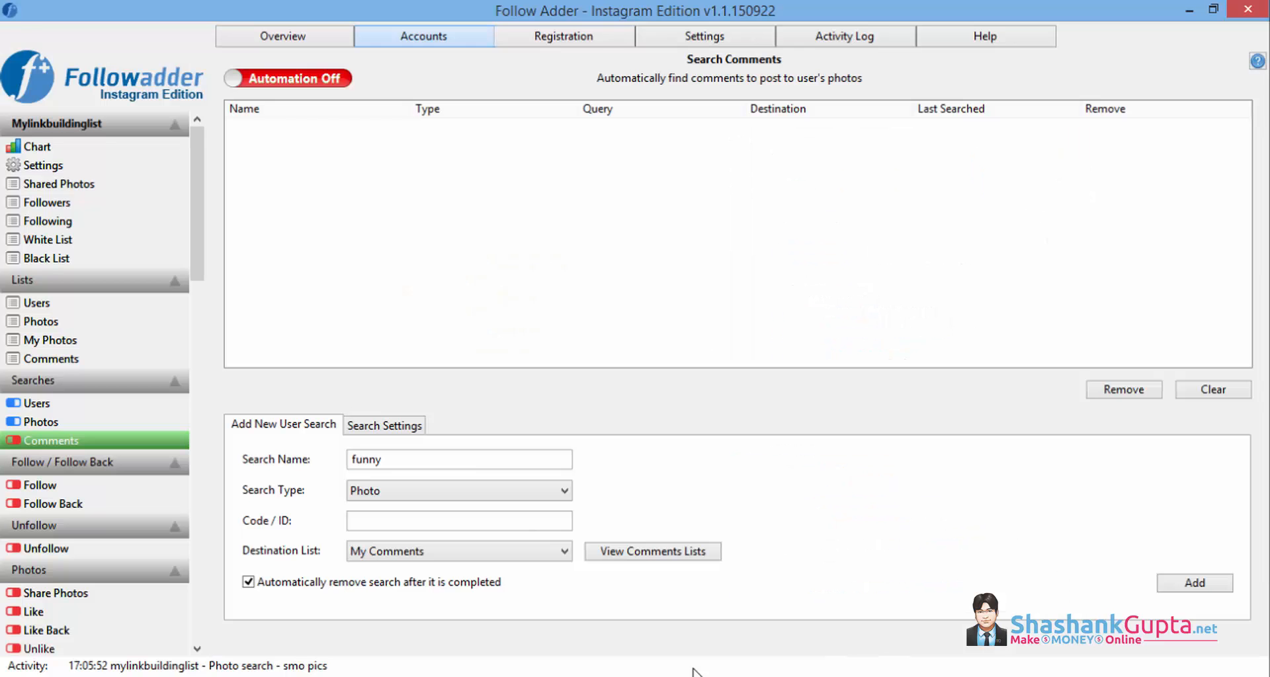
pyautogui.click(450, 521)
pyautogui.hotkey('ctrl', 'v')
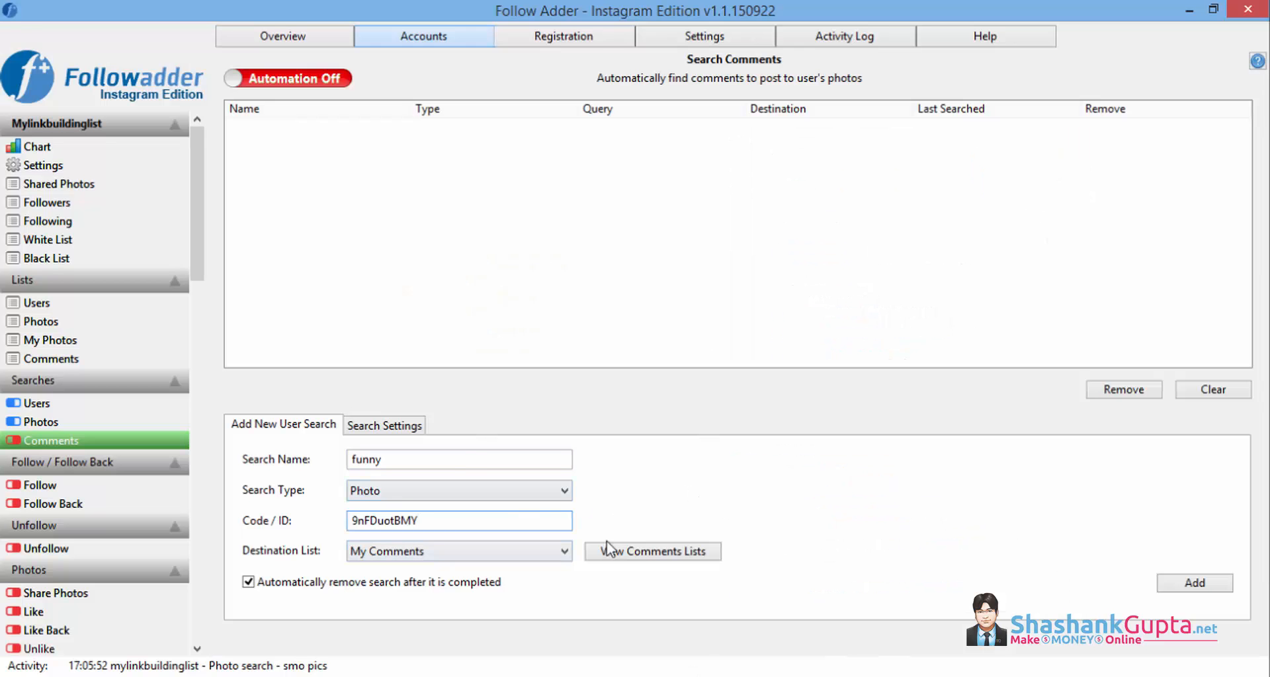
# - Add the funny search with destination list My Comments and automatic removal enabled, and turn on automation for comment searches
pyautogui.click(483, 550)
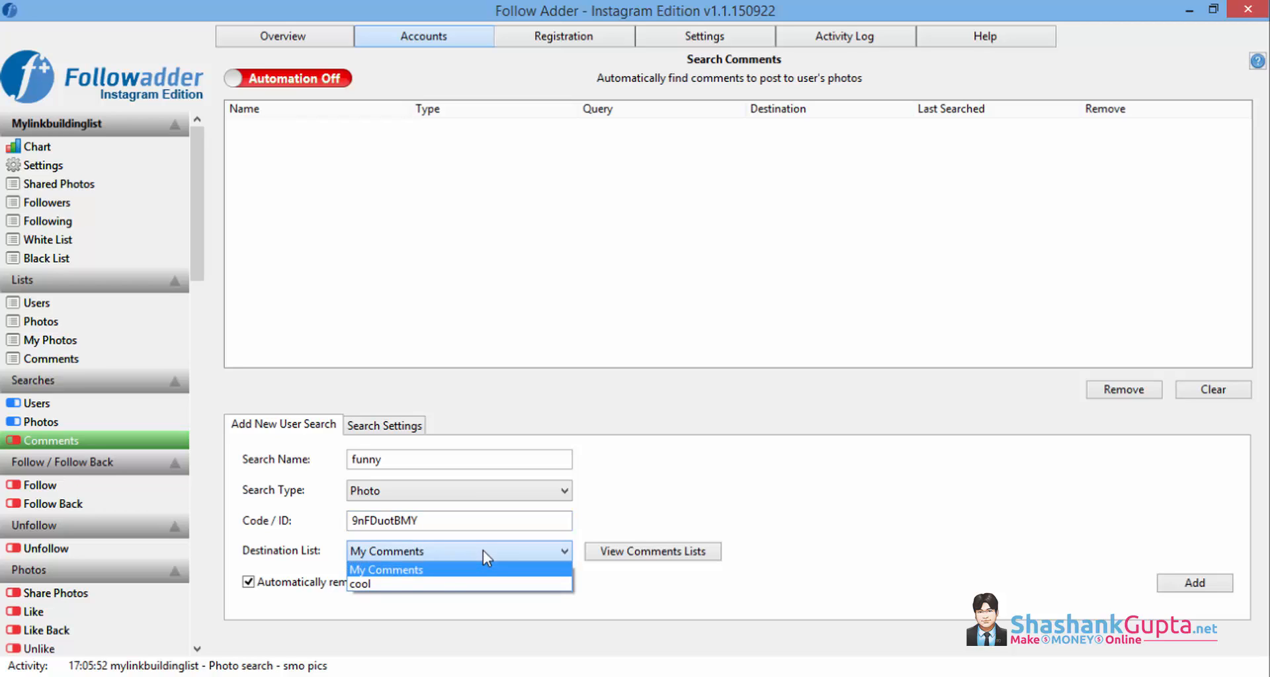
pyautogui.click(835, 498)
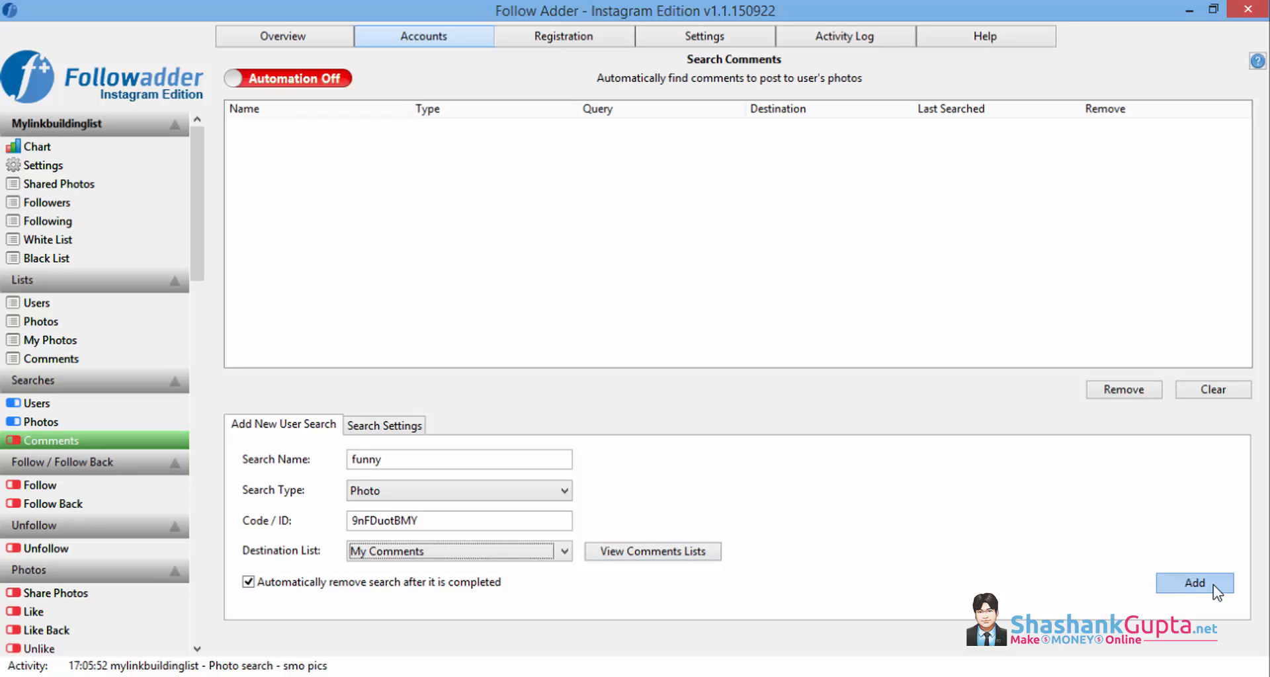
pyautogui.click(372, 426)
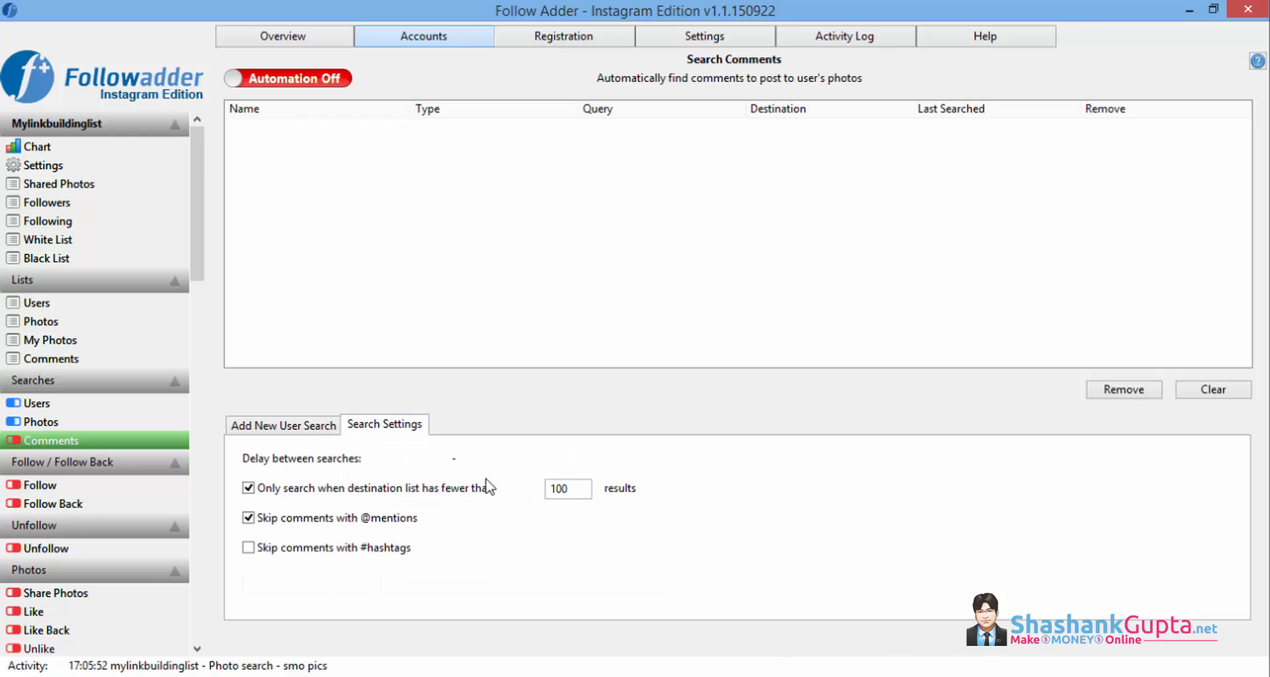
pyautogui.click(310, 429)
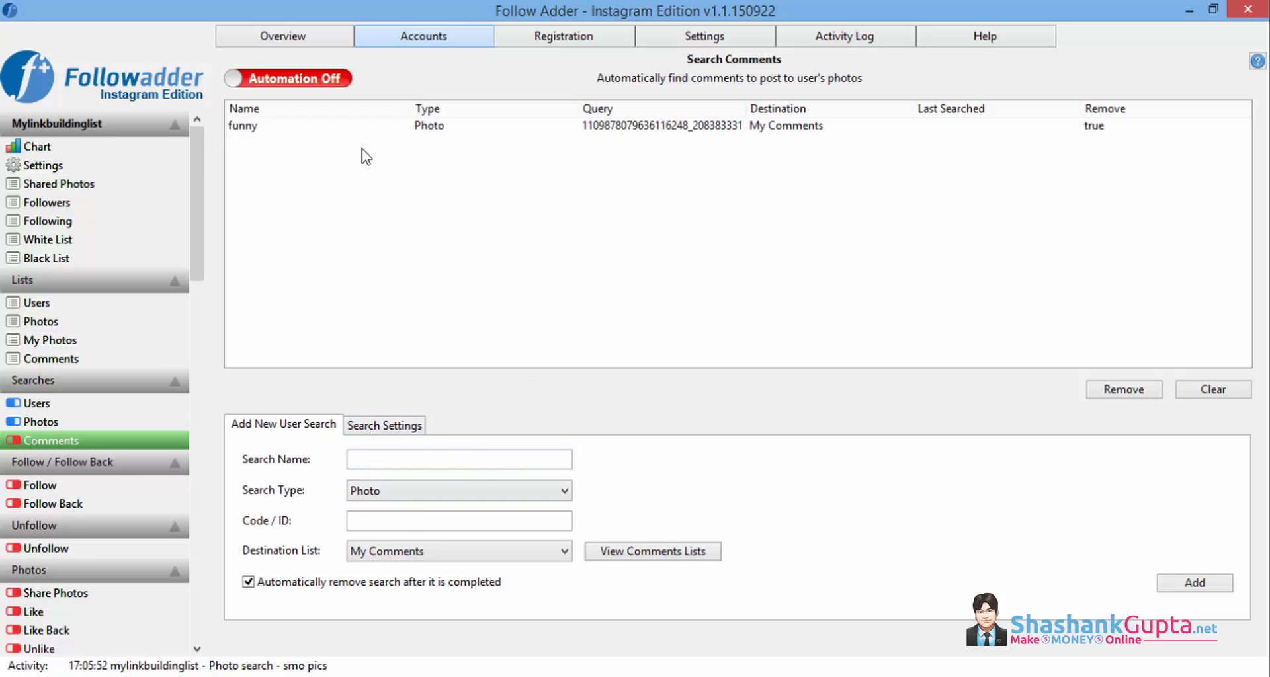
pyautogui.click(271, 127)
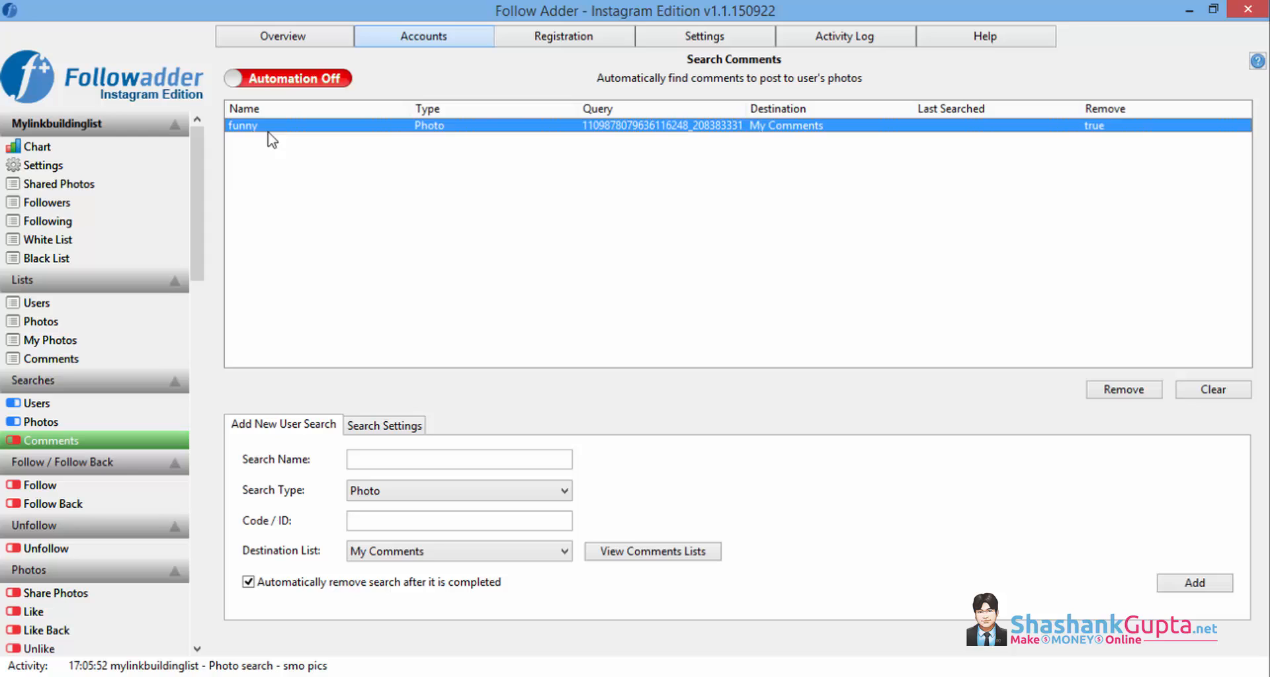
pyautogui.click(341, 78)
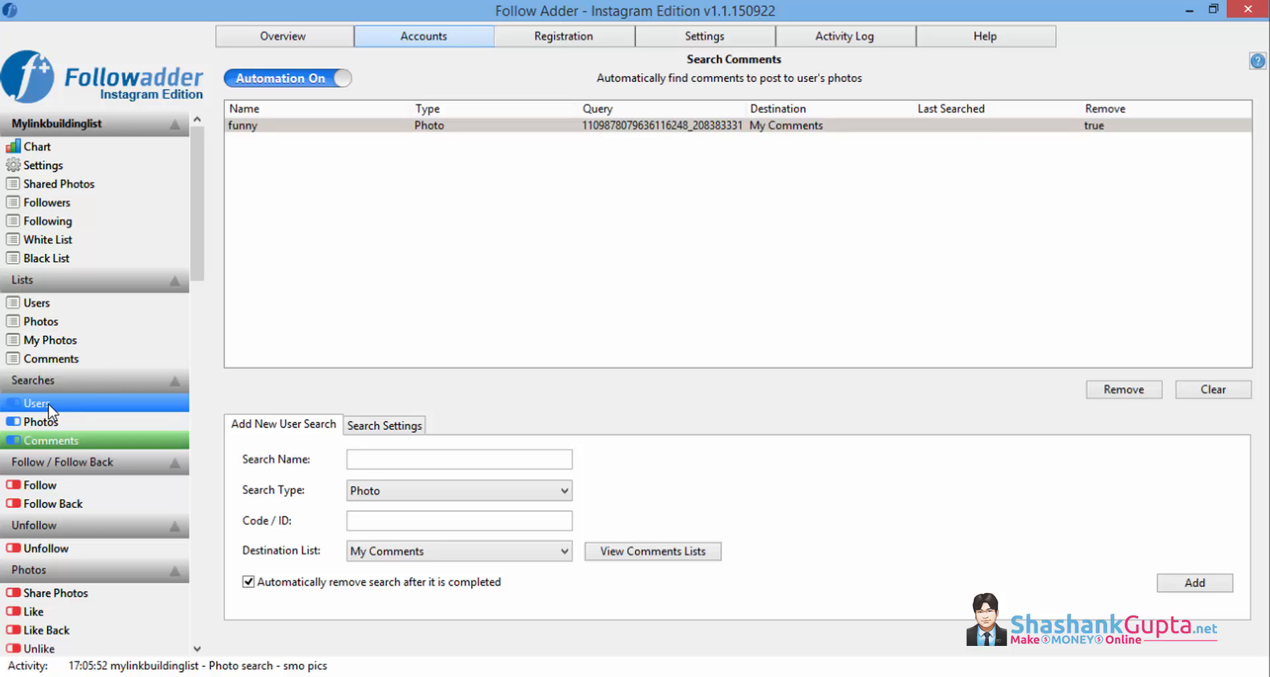
# - Review the user, photo and comment searches alongside their destination lists Users to Follow, Photos to Like and My Comments
pyautogui.click(66, 306)
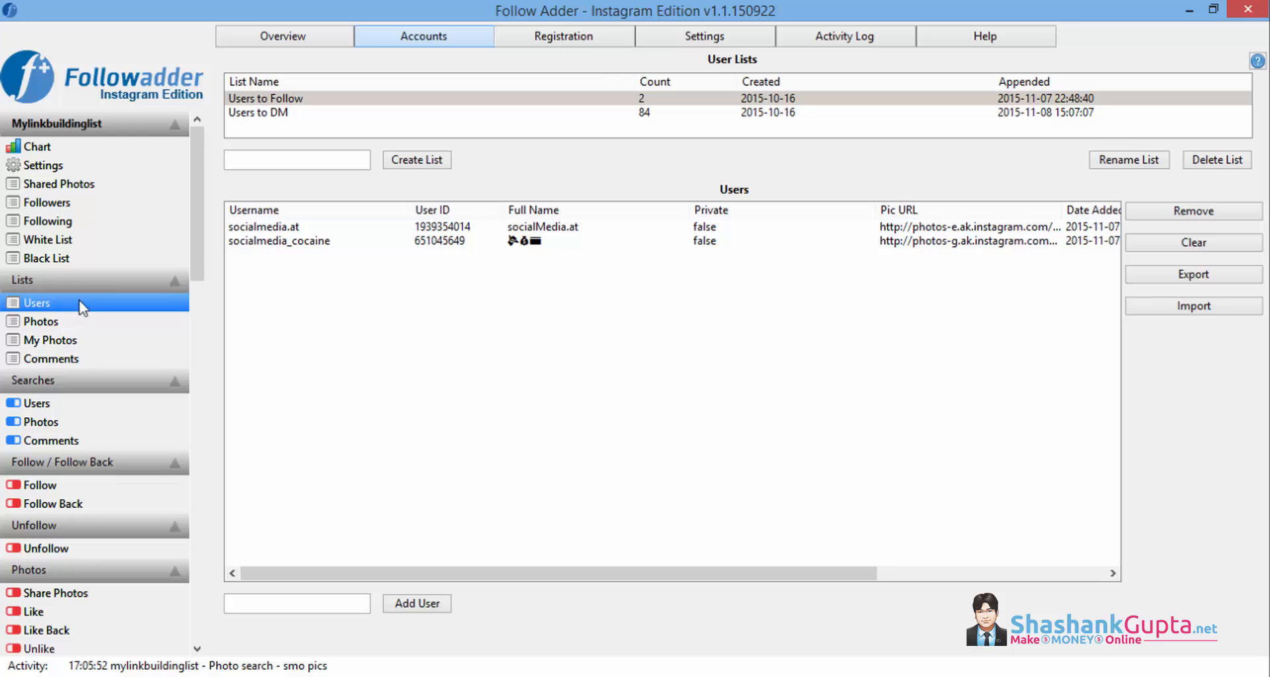
pyautogui.click(40, 405)
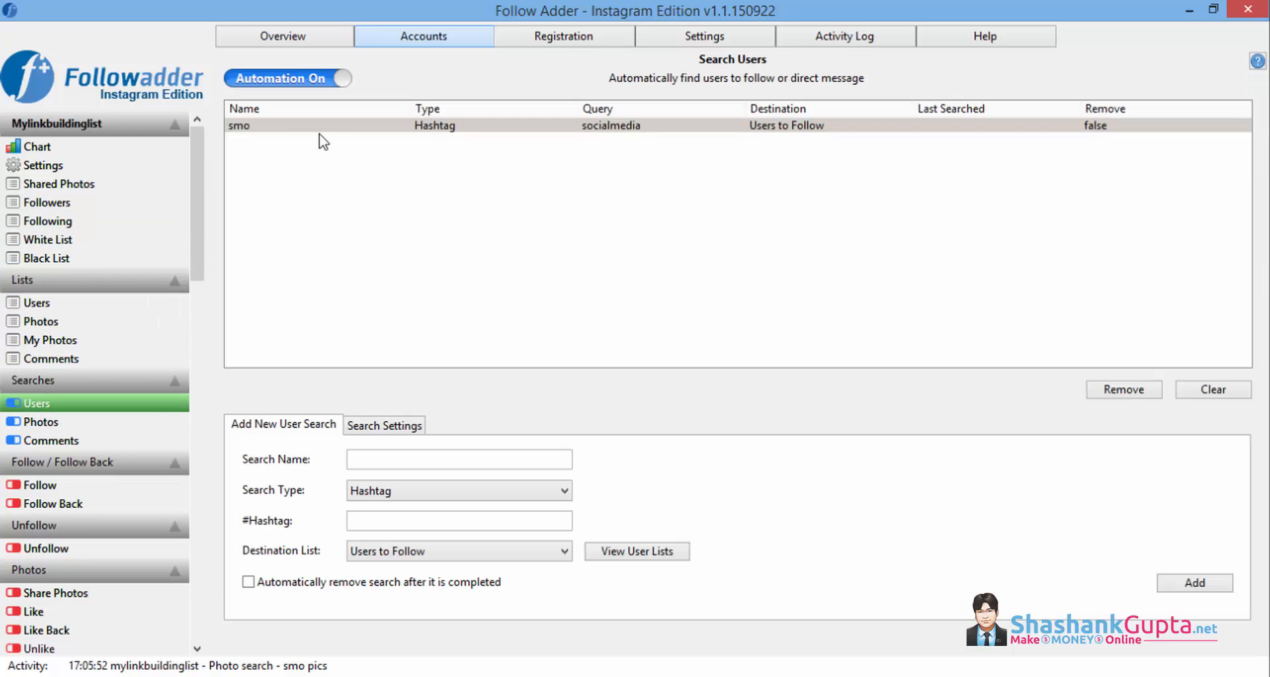
pyautogui.click(311, 126)
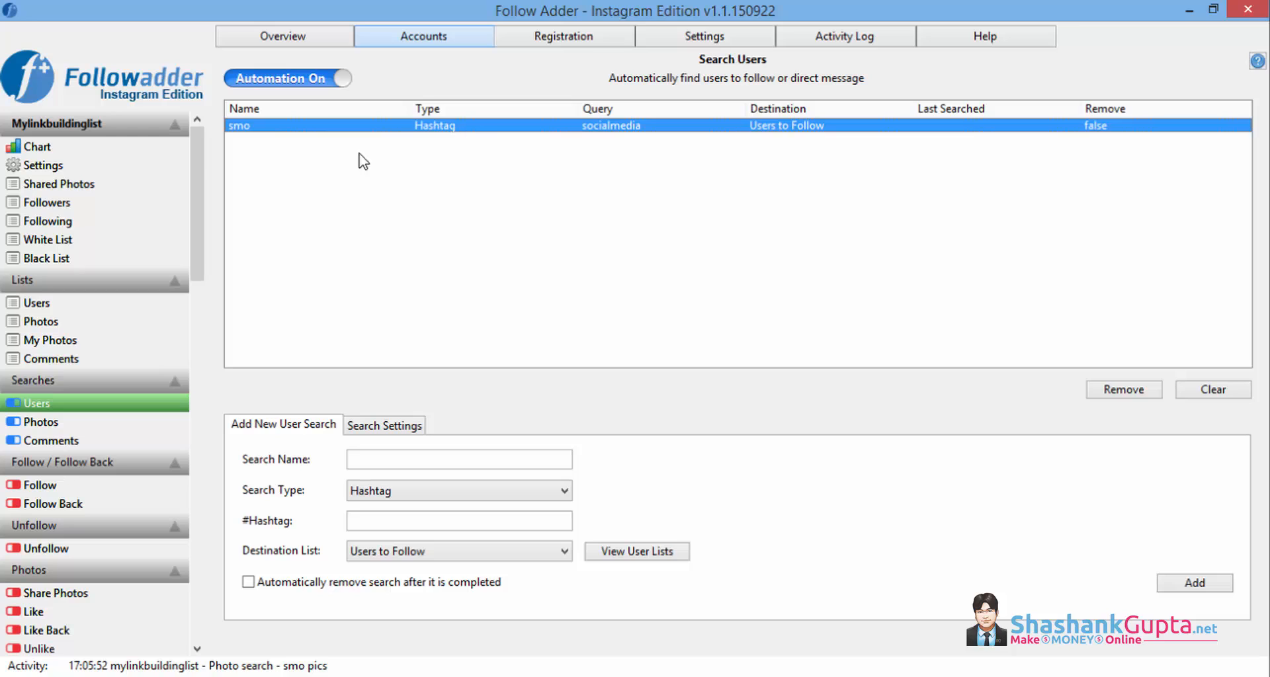
pyautogui.click(36, 303)
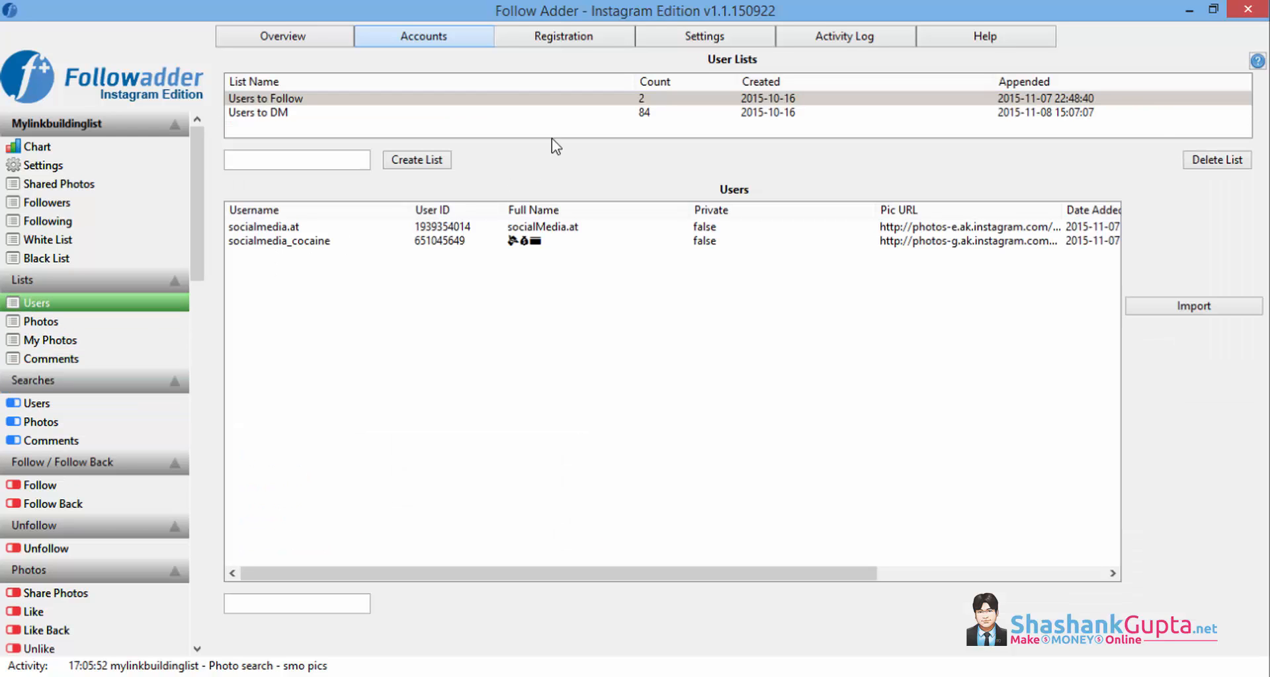
pyautogui.click(38, 422)
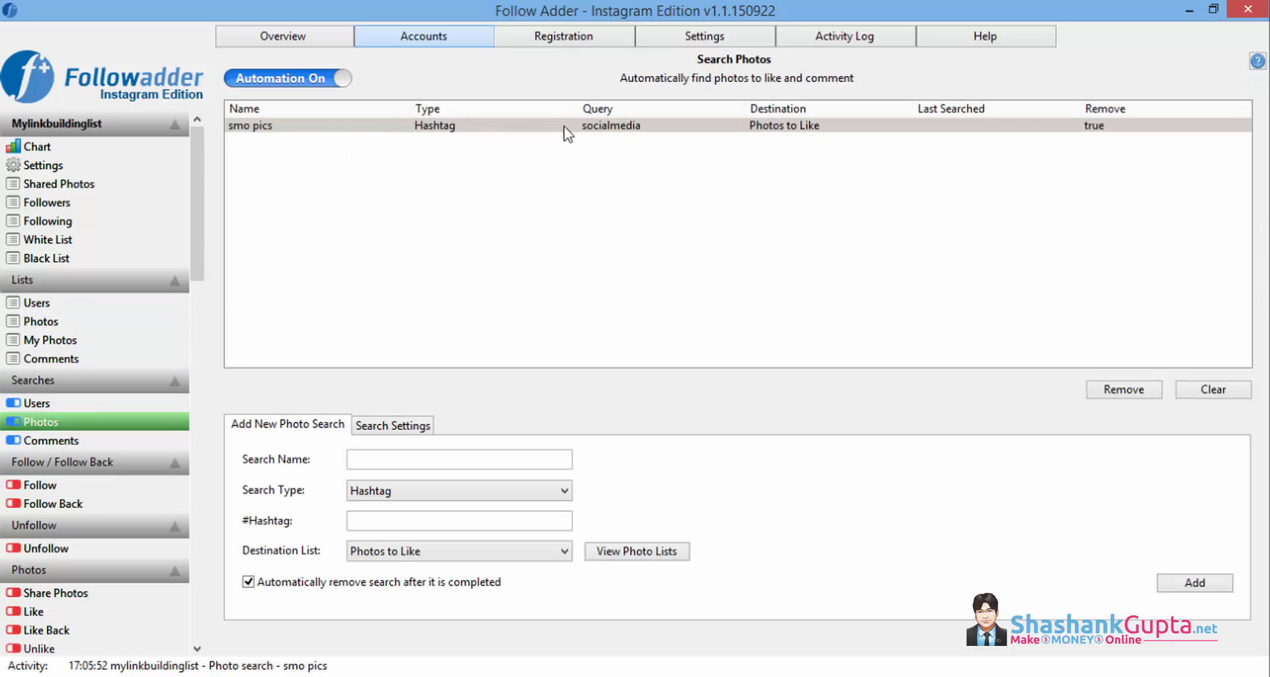
pyautogui.click(26, 327)
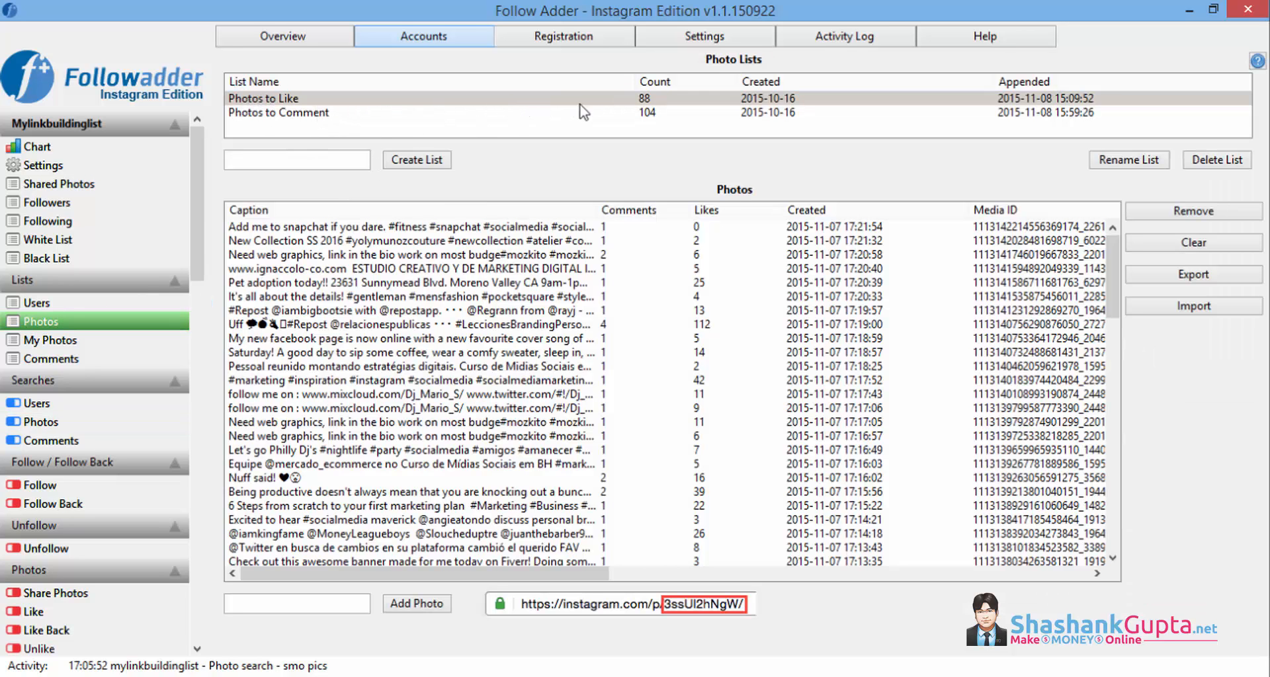
pyautogui.click(65, 442)
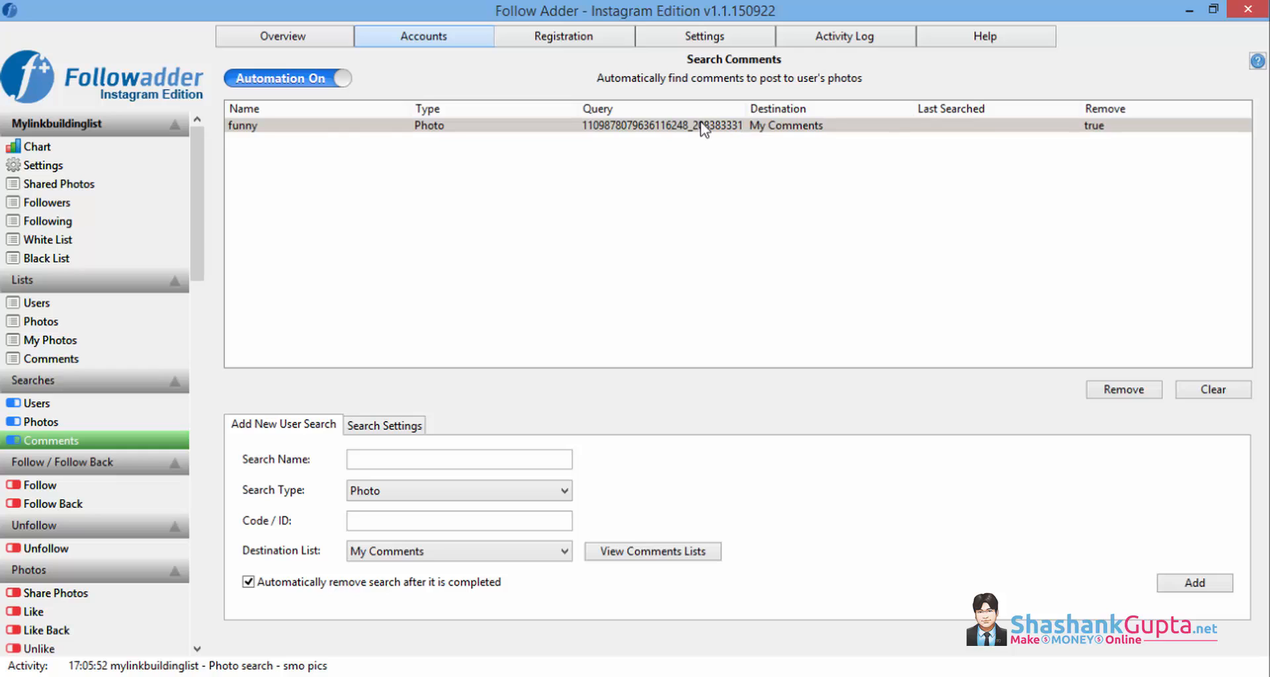
pyautogui.click(65, 359)
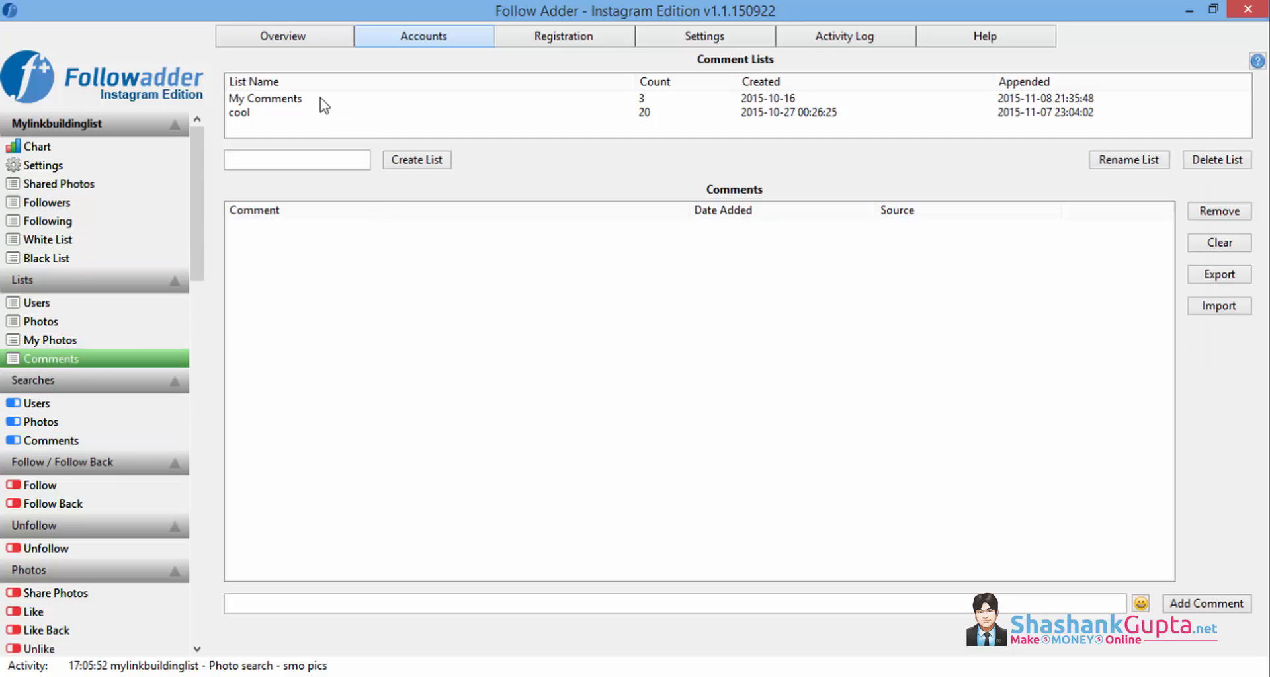
pyautogui.click(320, 98)
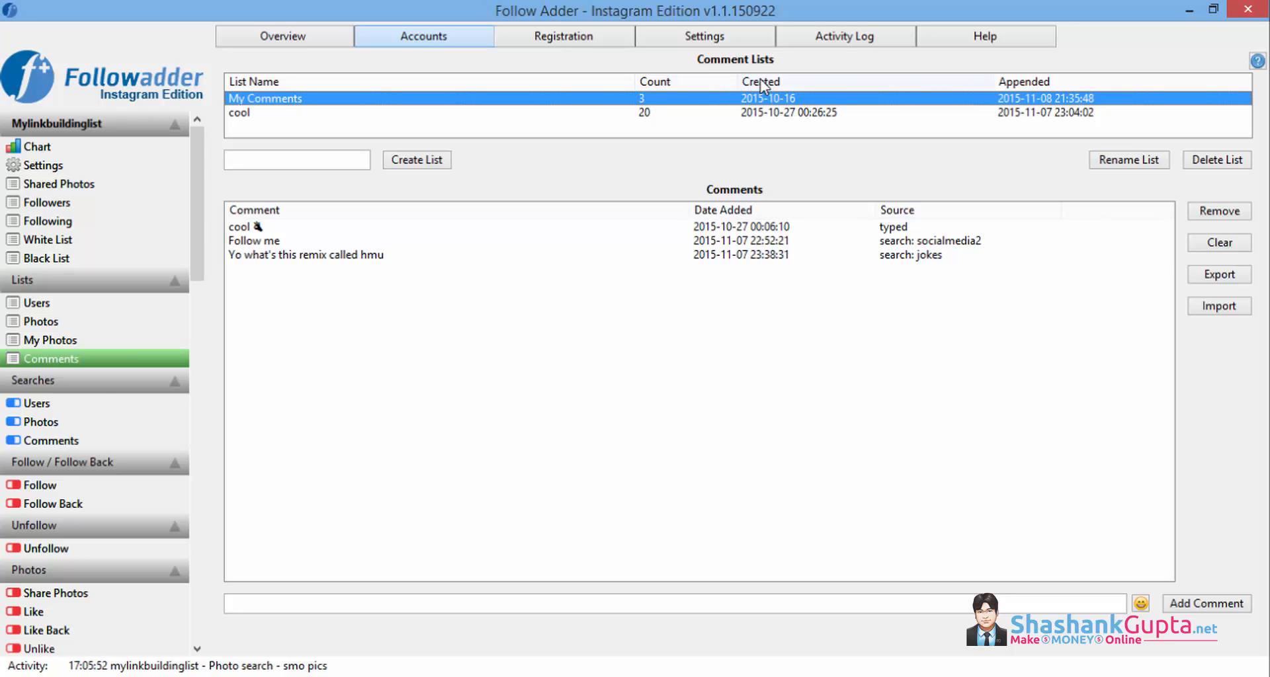
pyautogui.click(106, 397)
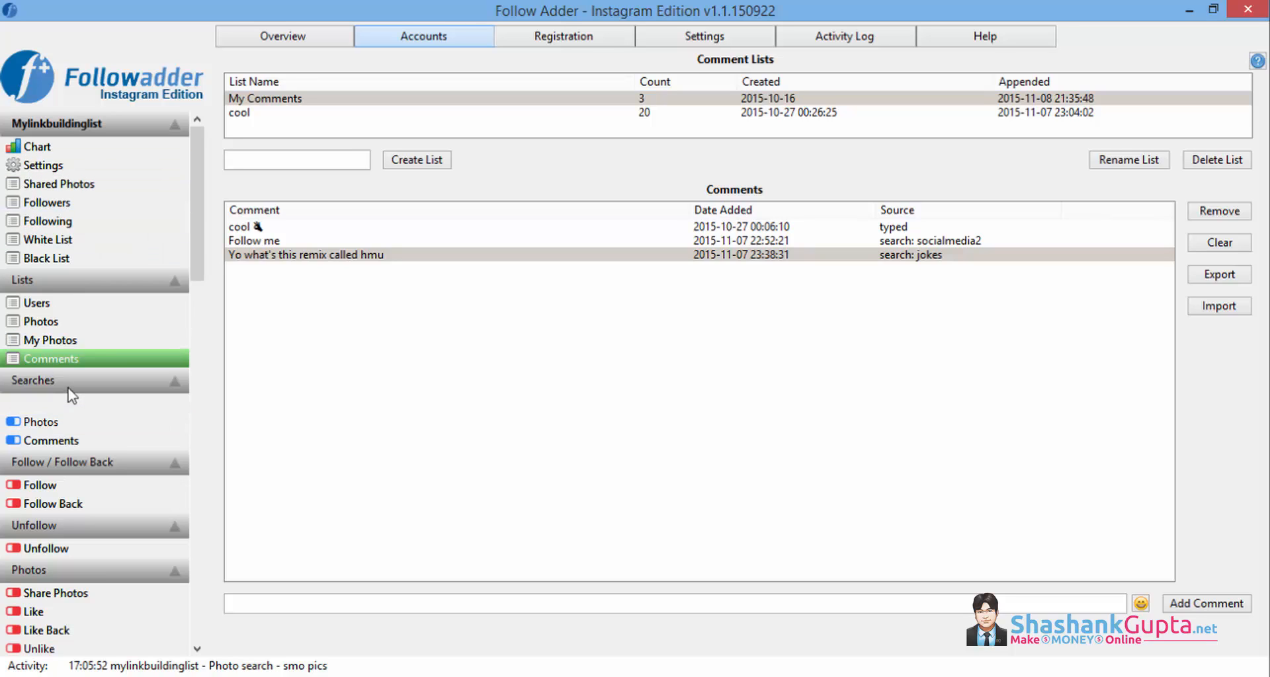
# - Check the collected users in the Users to Follow list and add that list to the user lists to follow
pyautogui.scroll(-3, 79, 463)
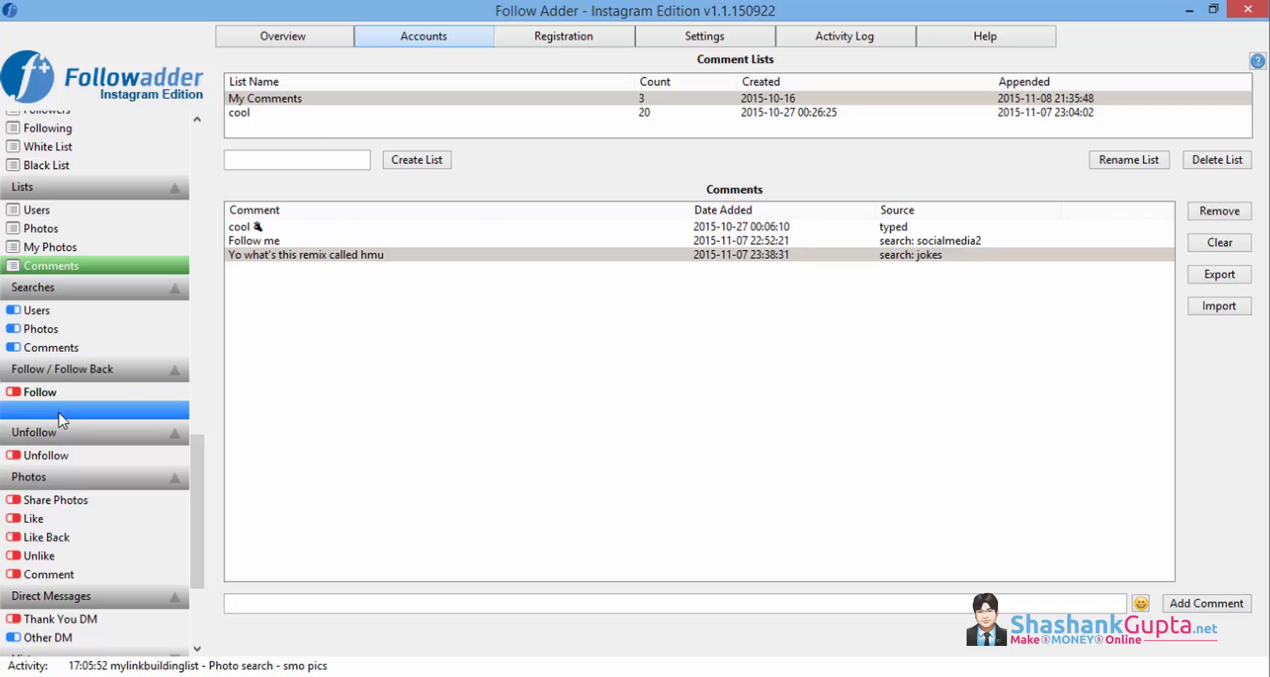
pyautogui.click(53, 392)
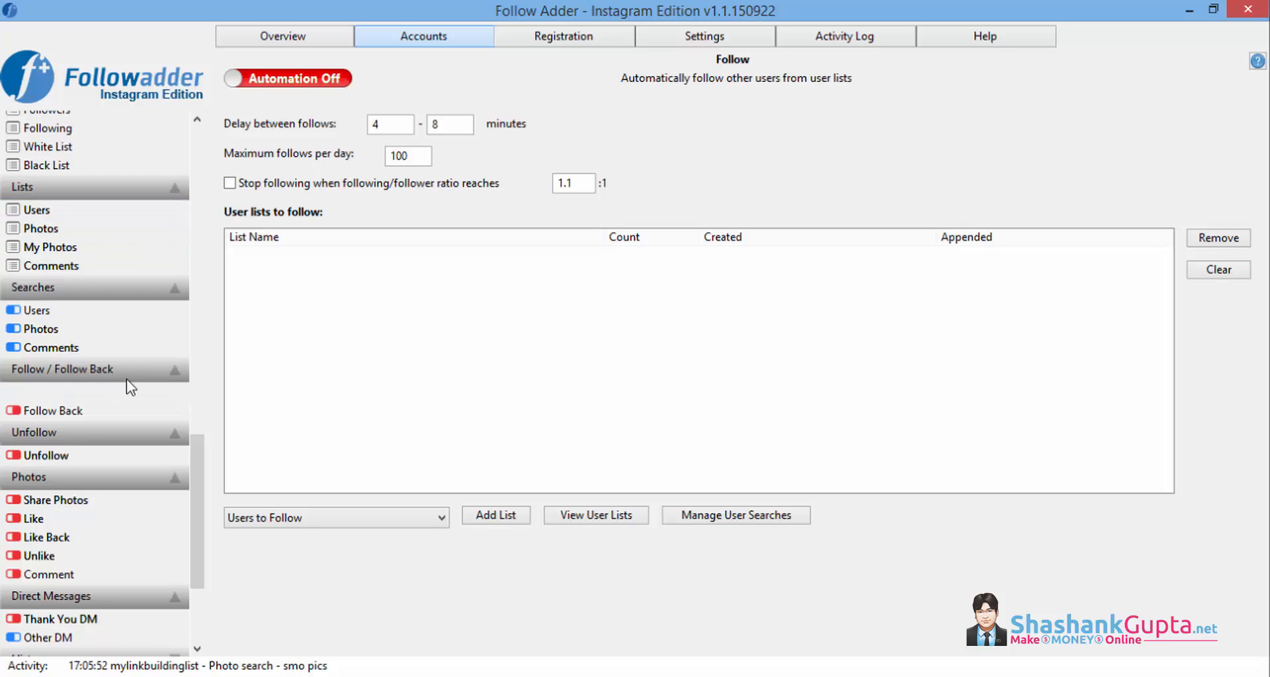
pyautogui.click(126, 210)
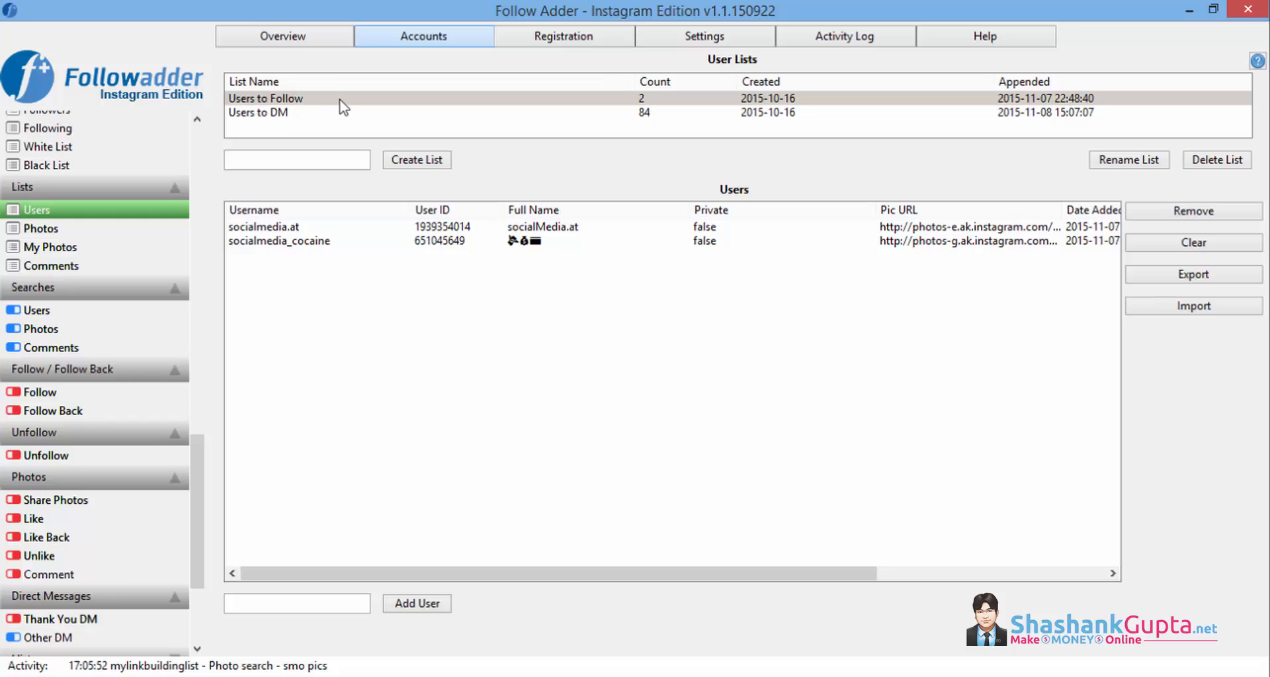
pyautogui.click(77, 393)
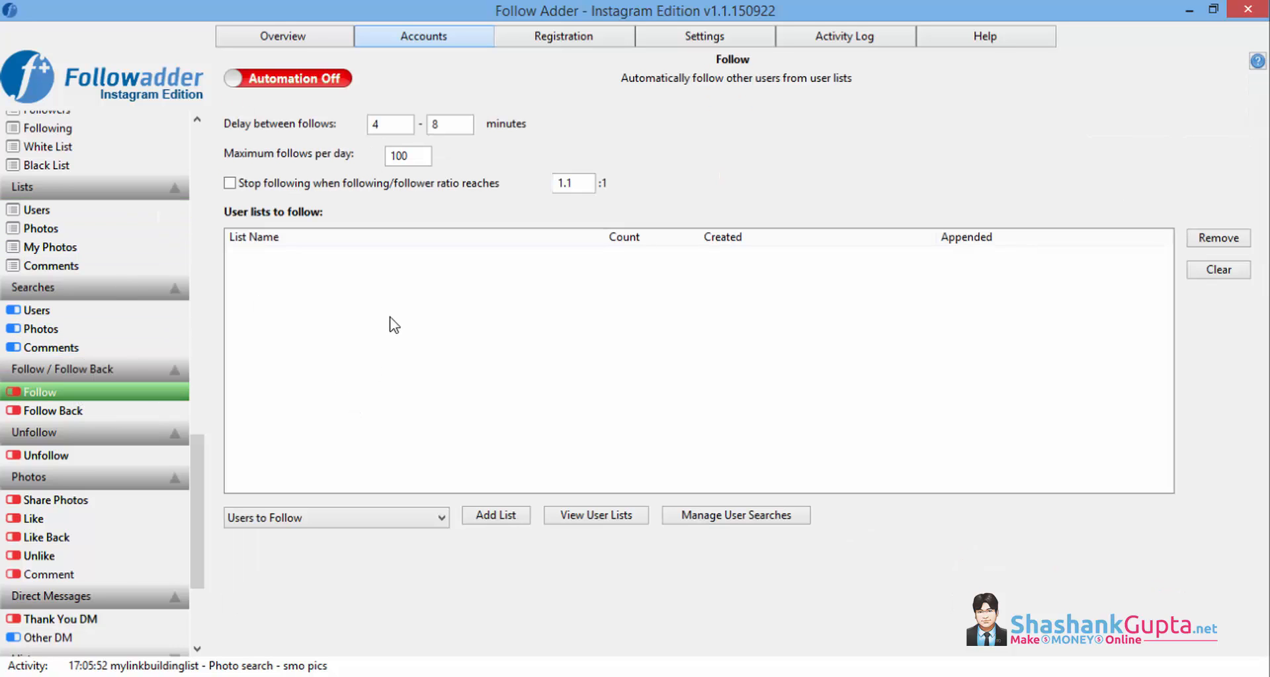
pyautogui.click(400, 518)
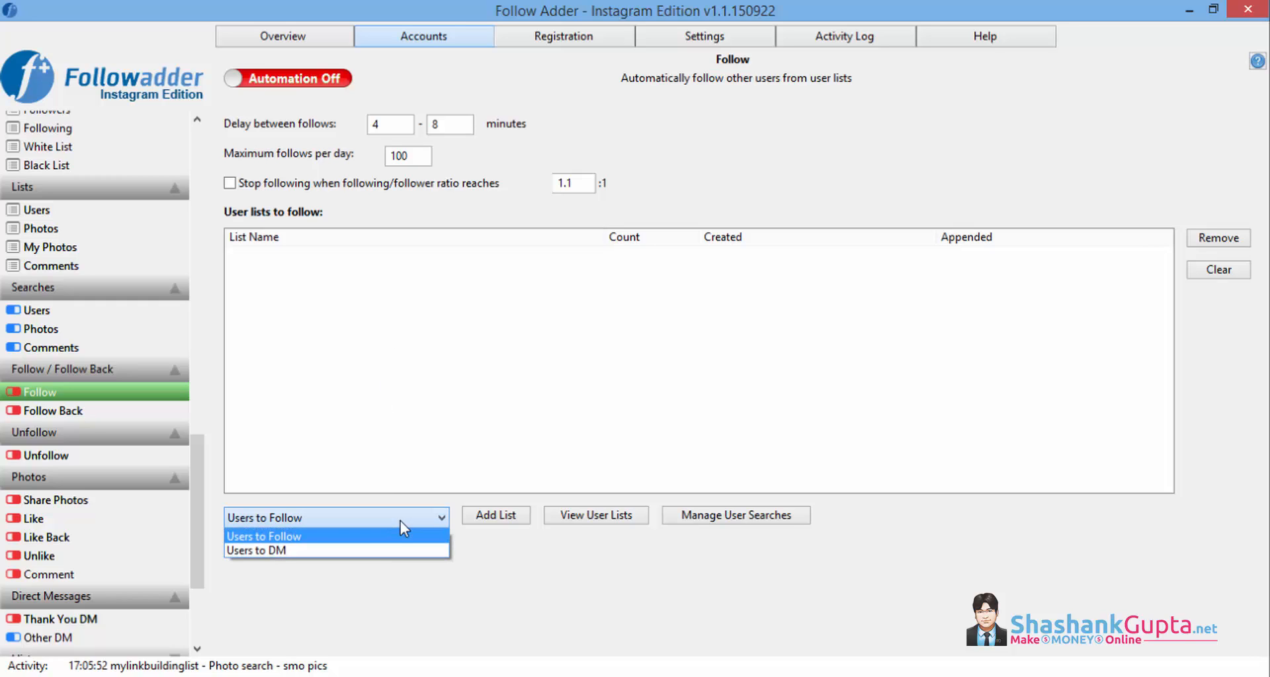
pyautogui.click(372, 541)
pyautogui.click(504, 519)
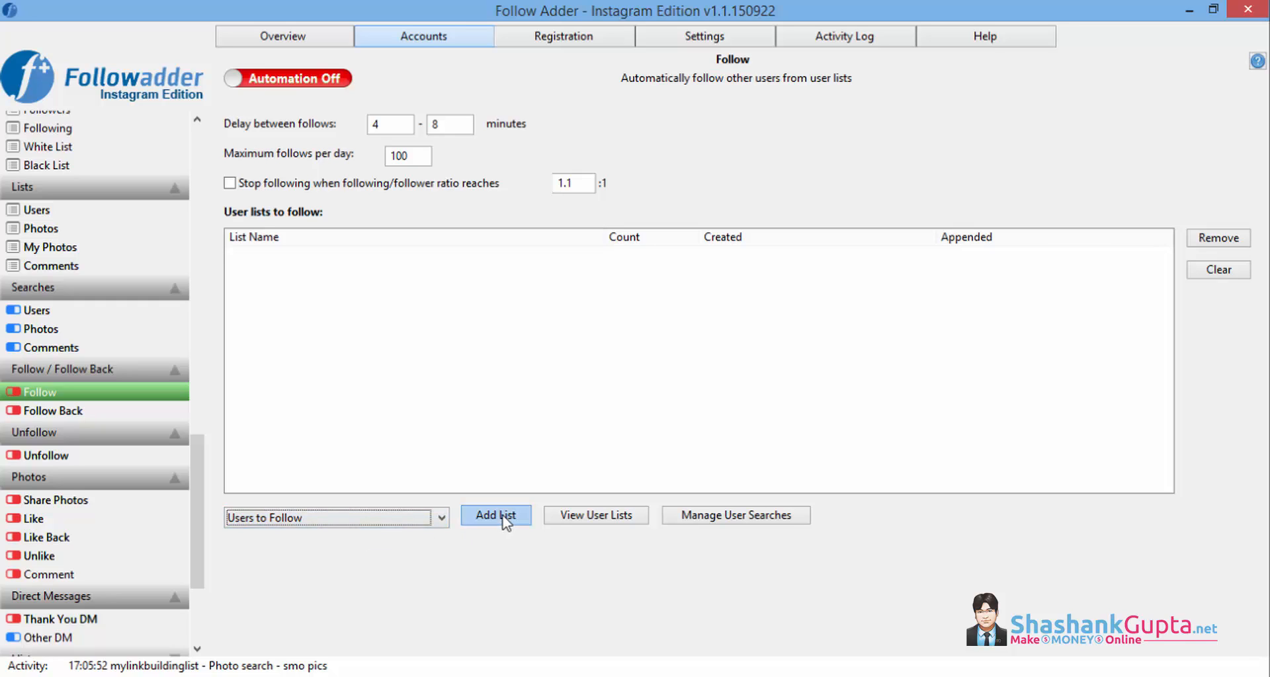
pyautogui.click(442, 258)
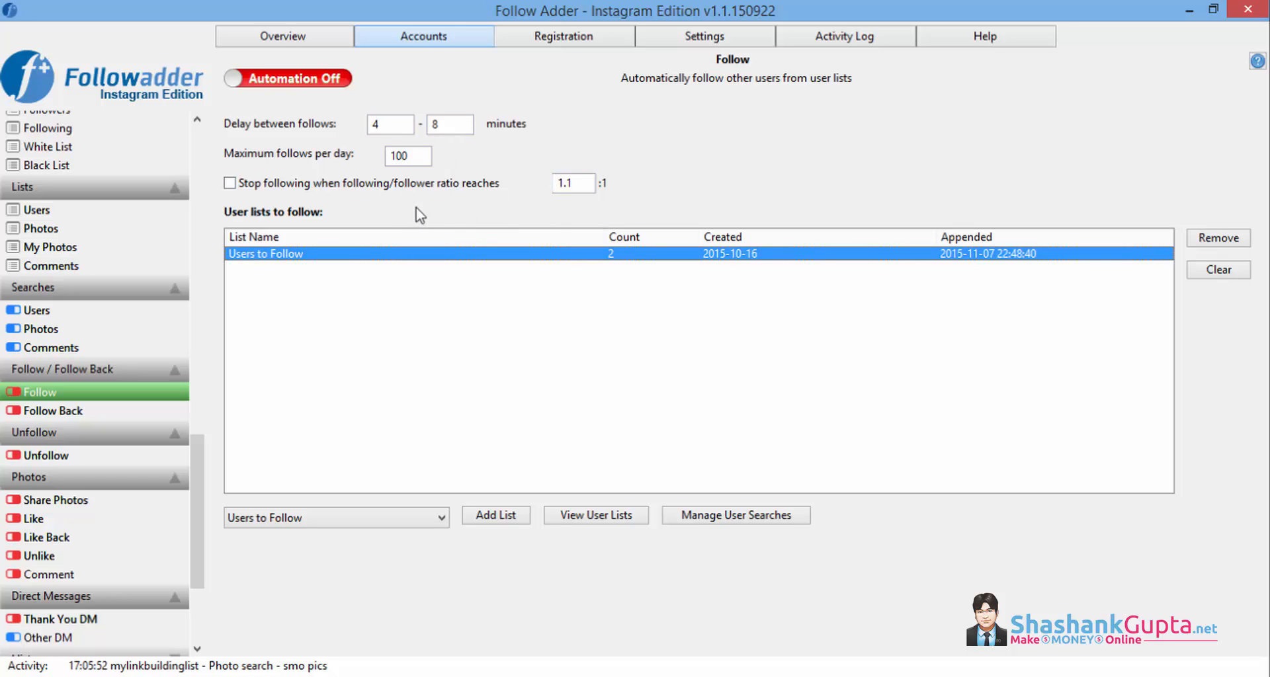
# - Turn on automation for both Follow and Follow Back
pyautogui.click(240, 79)
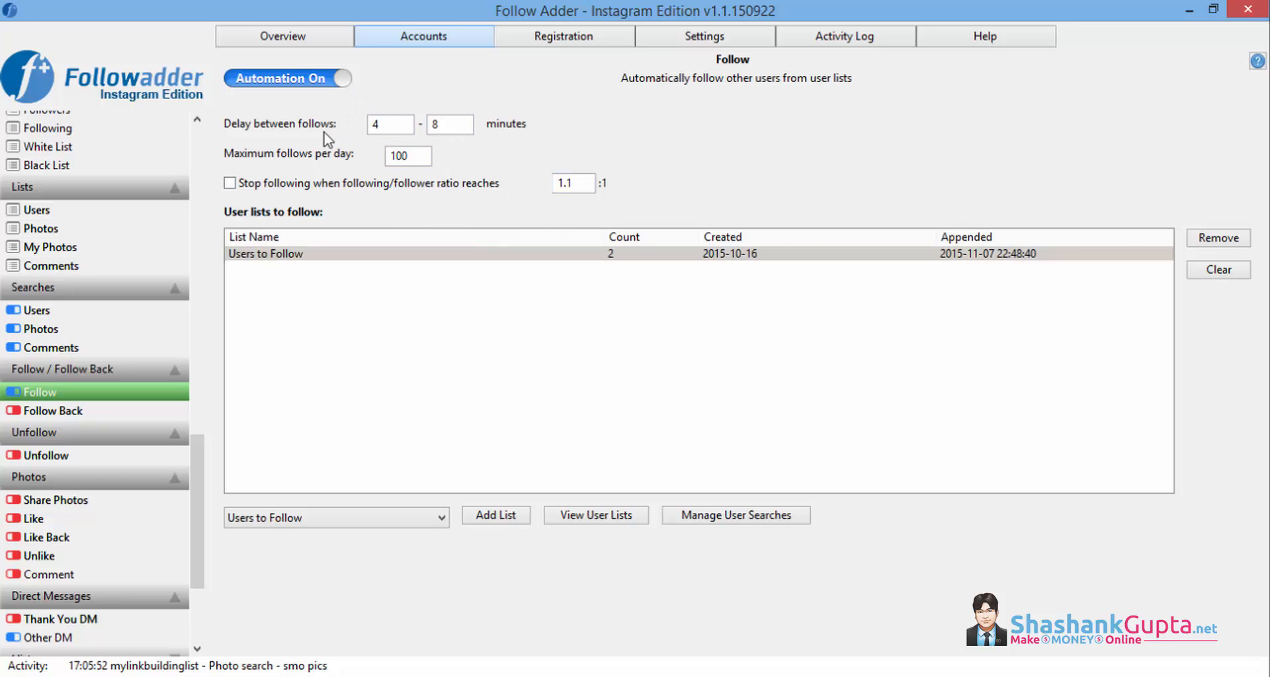
pyautogui.click(301, 260)
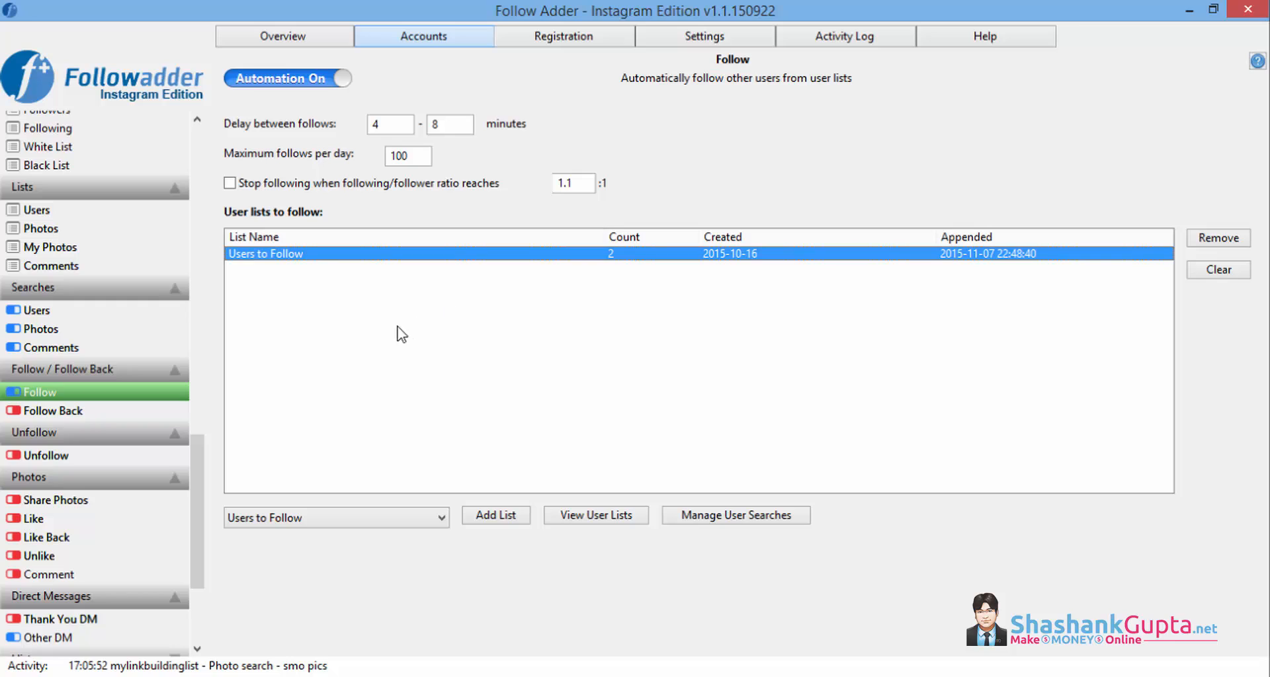
pyautogui.click(85, 410)
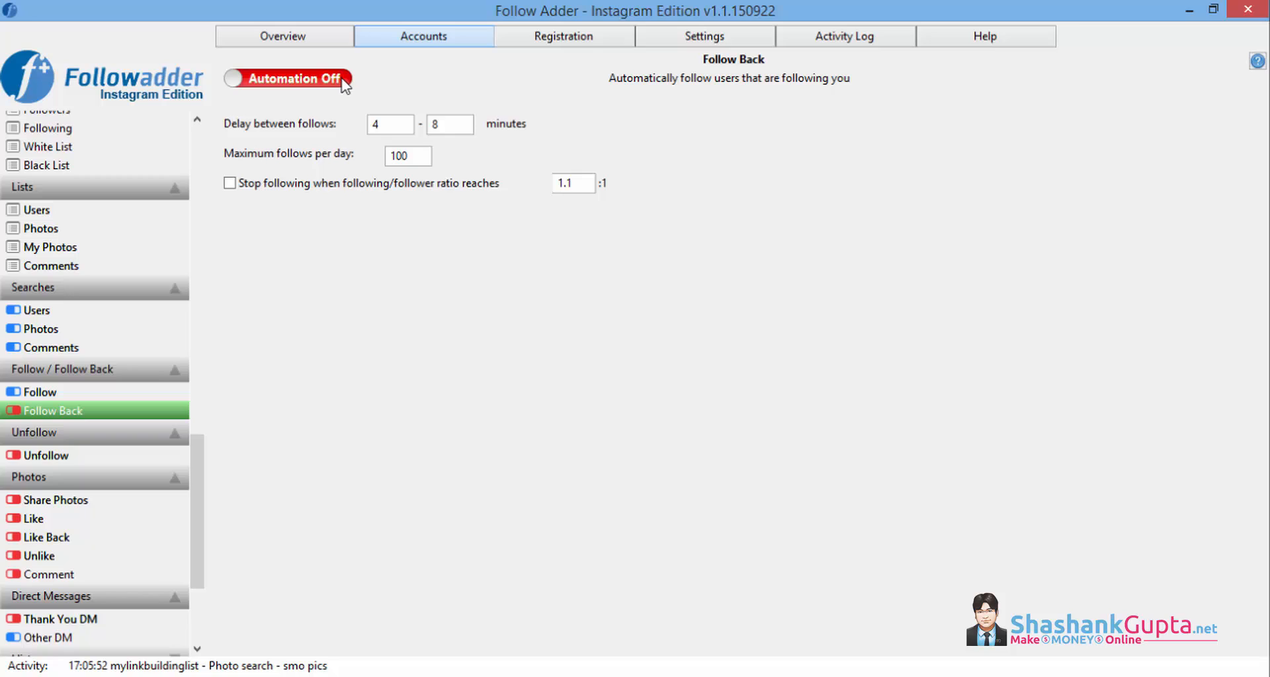
pyautogui.click(336, 82)
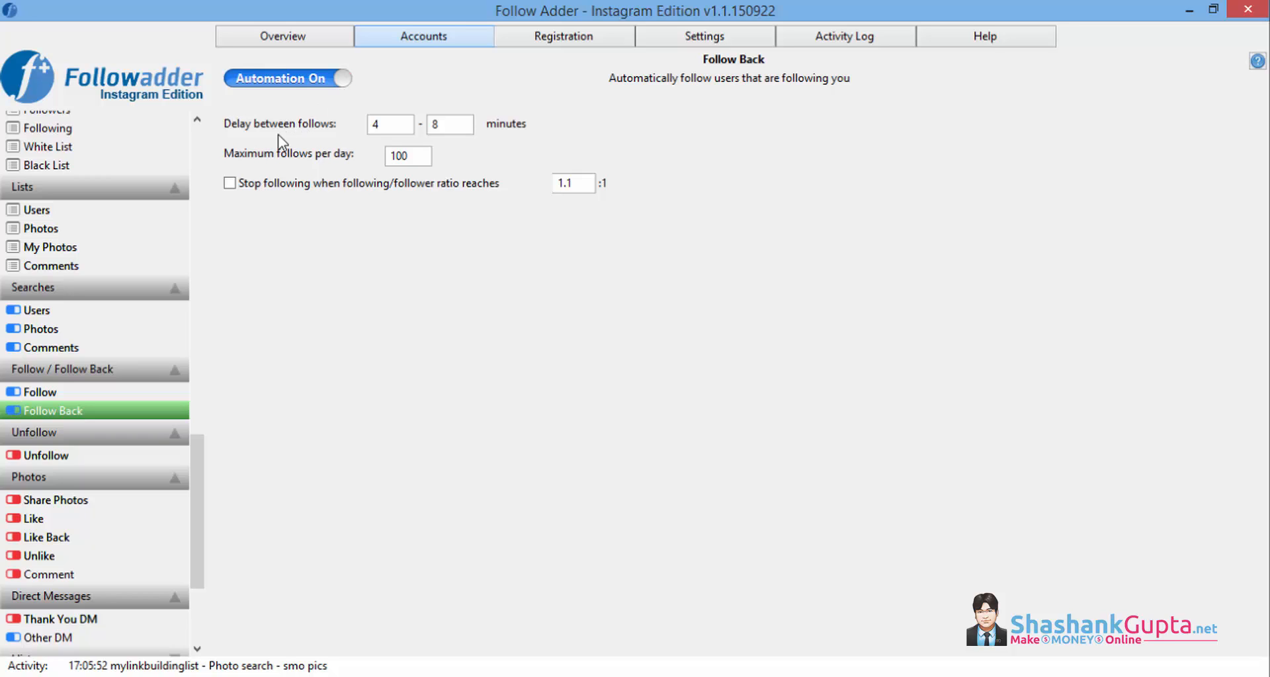
# - Set Unfollow to target users not following me back and turn on its automation
pyautogui.click(94, 461)
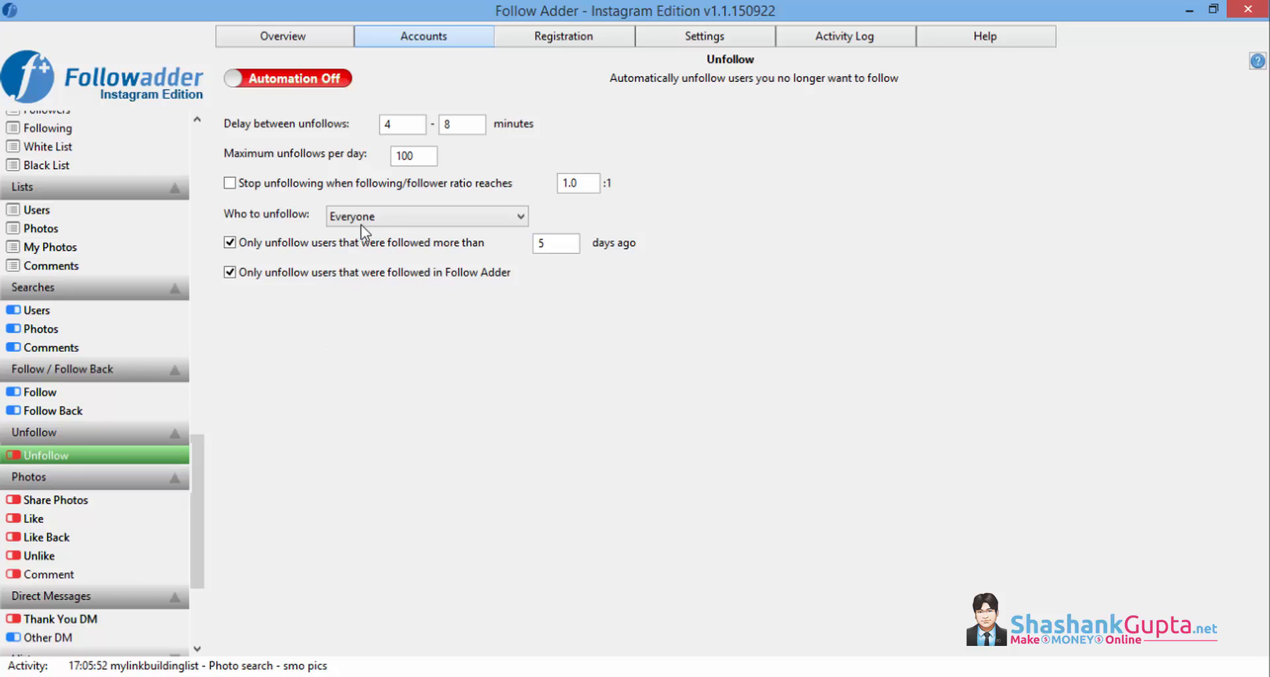
pyautogui.click(394, 218)
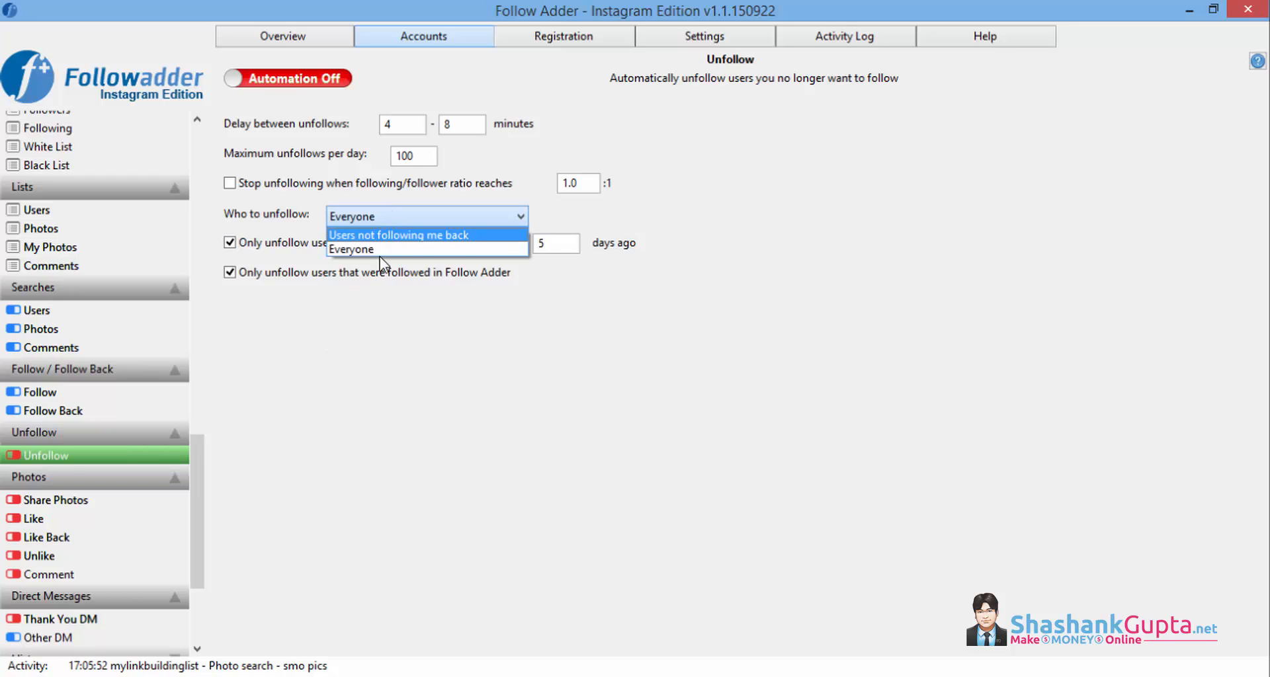
pyautogui.click(422, 236)
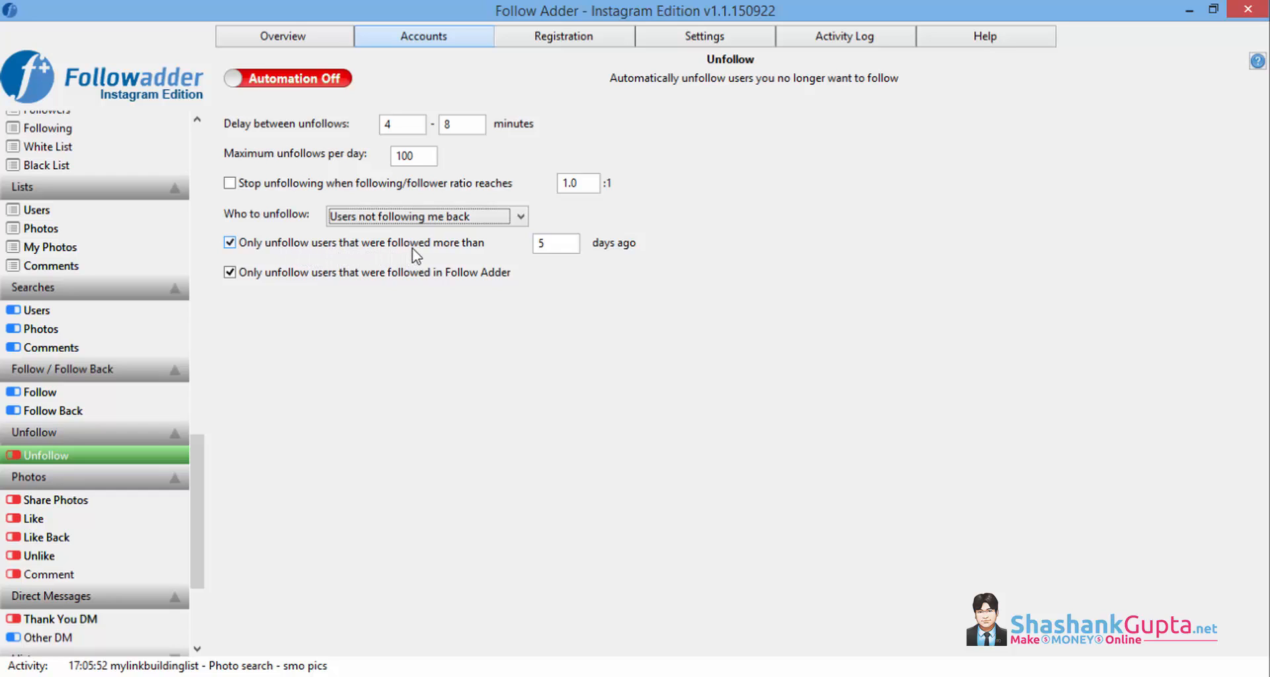
pyautogui.click(565, 252)
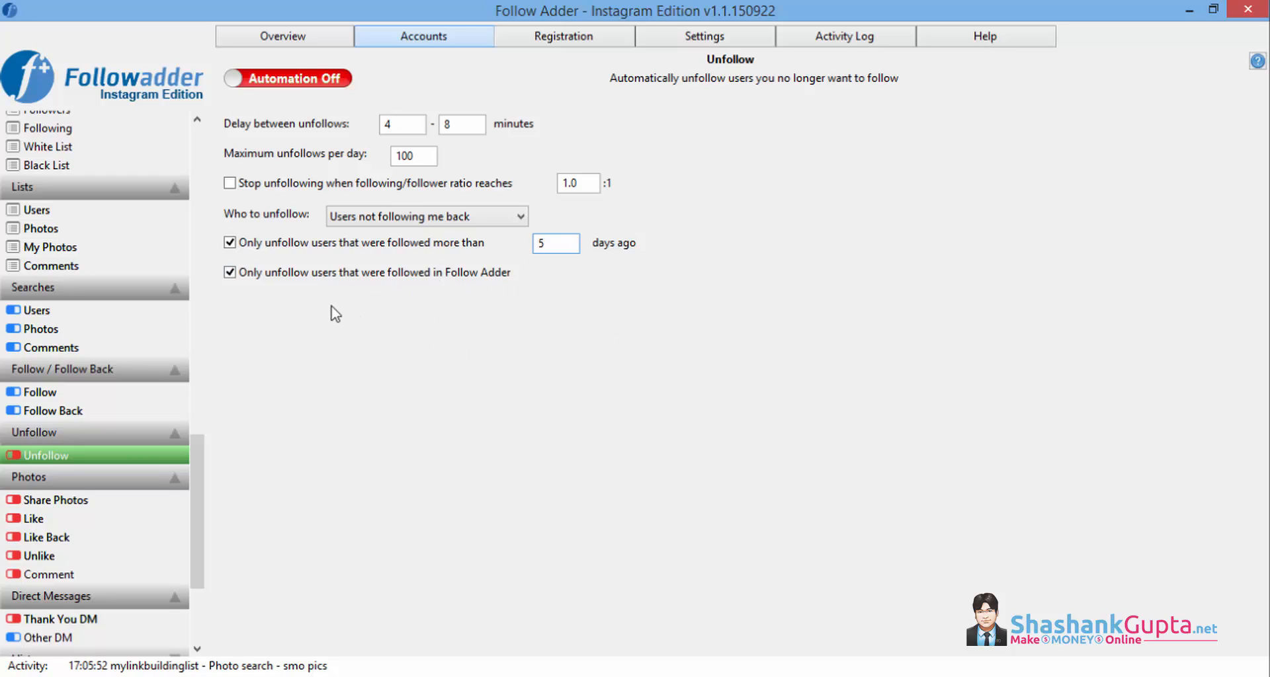
pyautogui.click(346, 81)
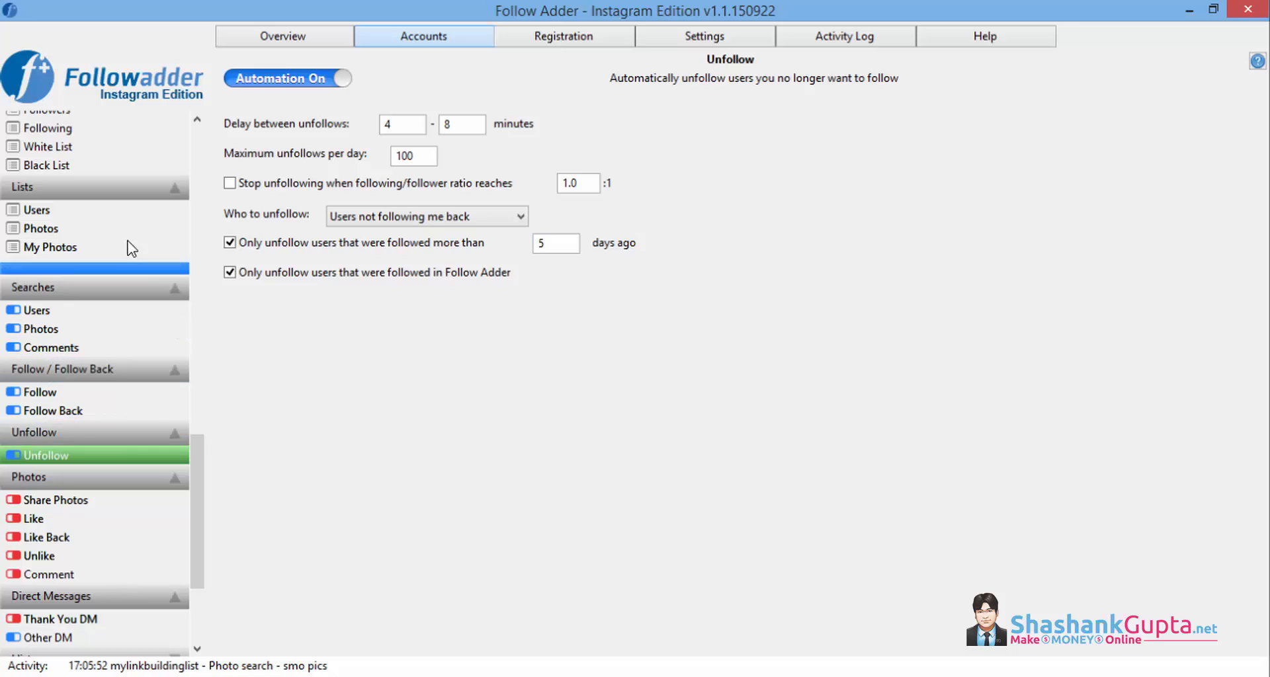
# - Sort the My Photos lists by name in descending order and show the photos in My Photos to Share
pyautogui.click(46, 493)
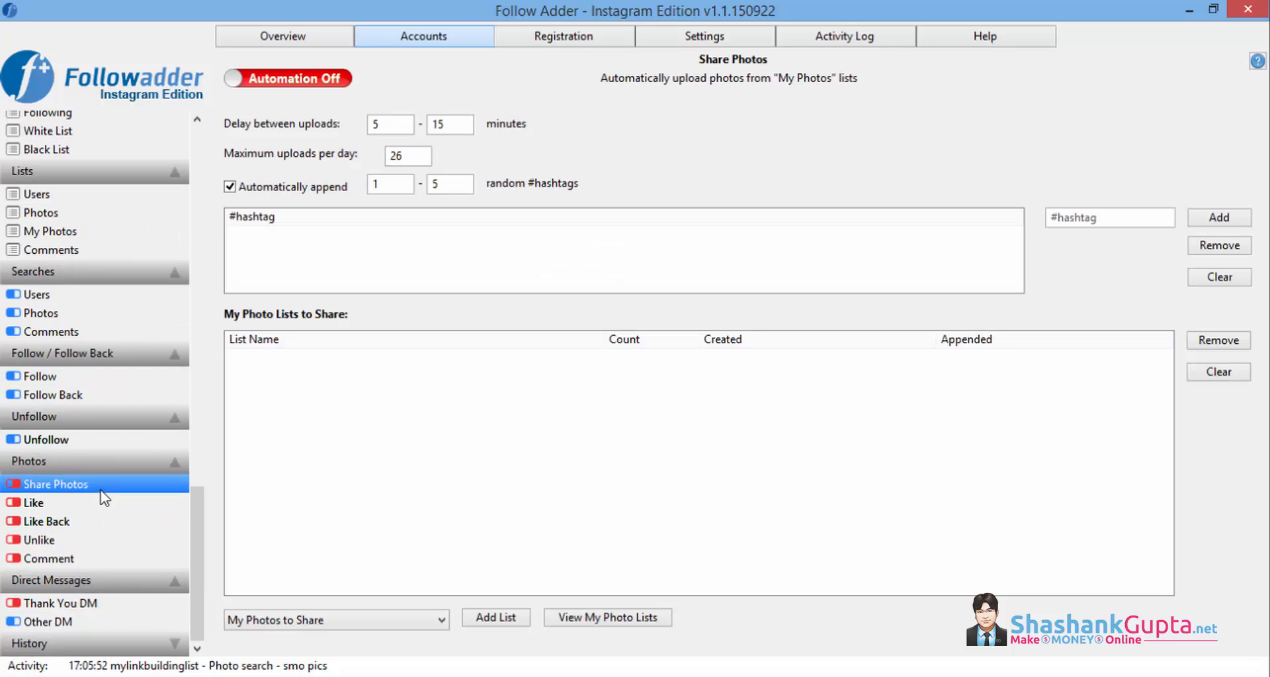
pyautogui.scroll(2, 104, 504)
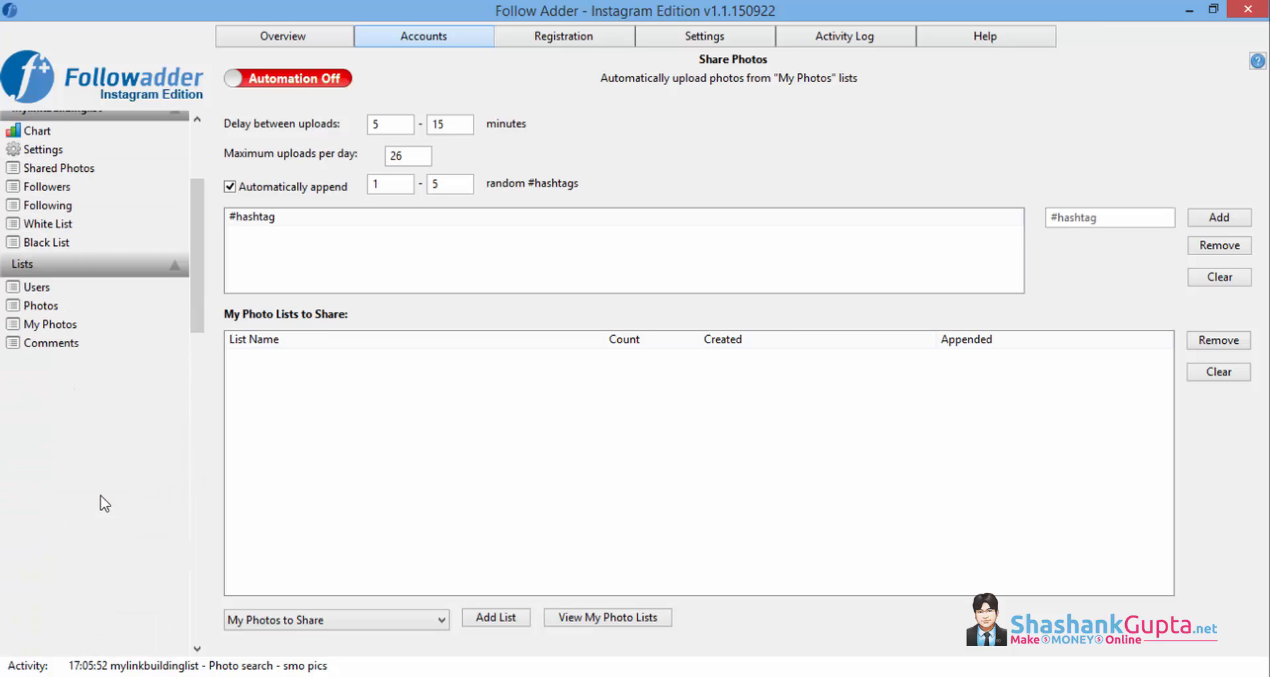
pyautogui.click(123, 329)
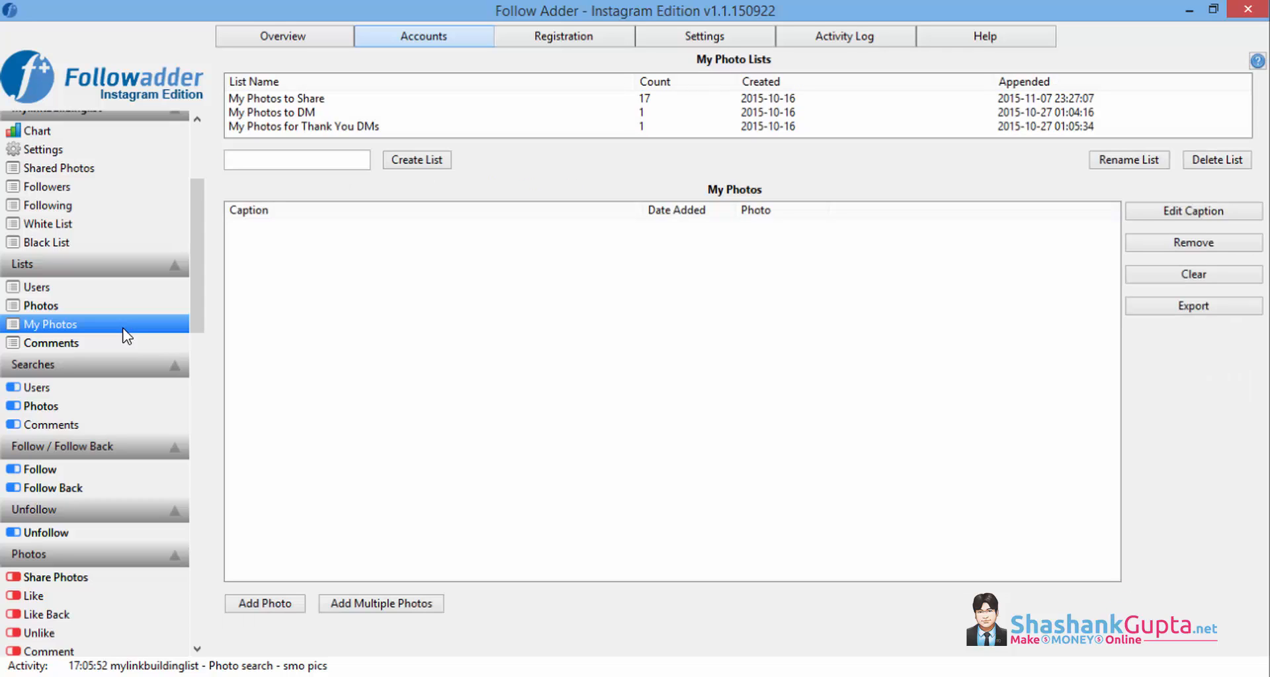
pyautogui.click(323, 160)
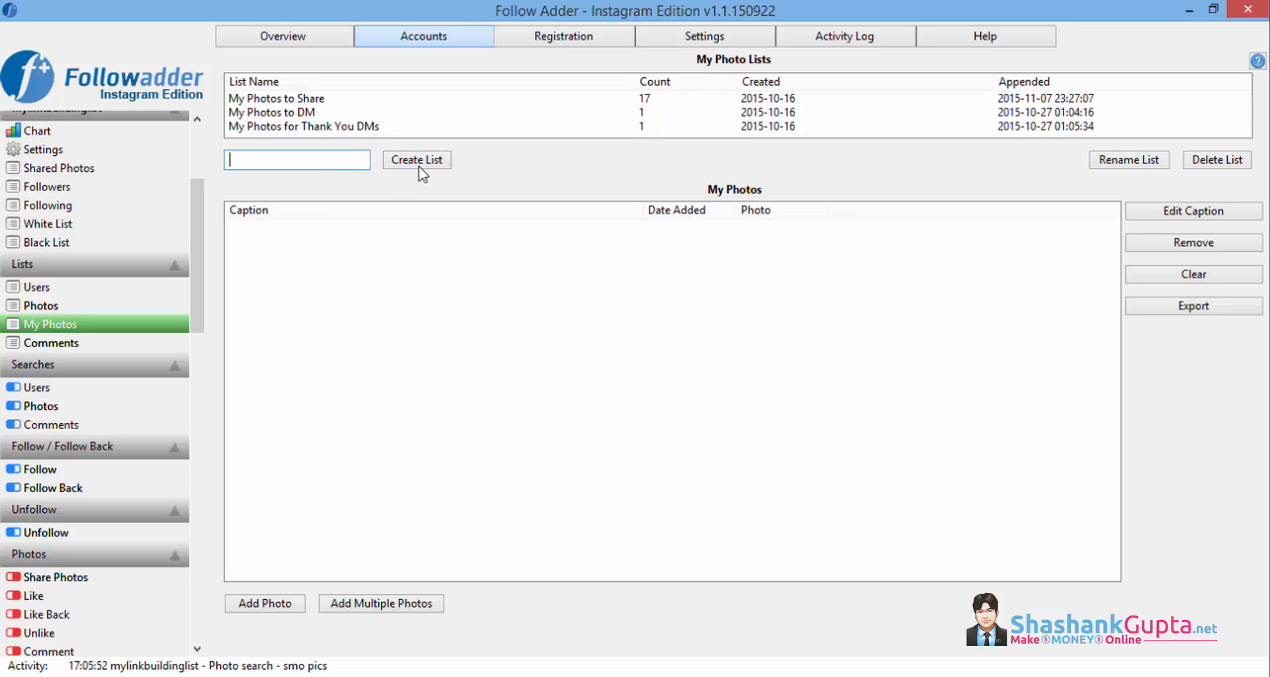
pyautogui.click(319, 85)
pyautogui.click(318, 99)
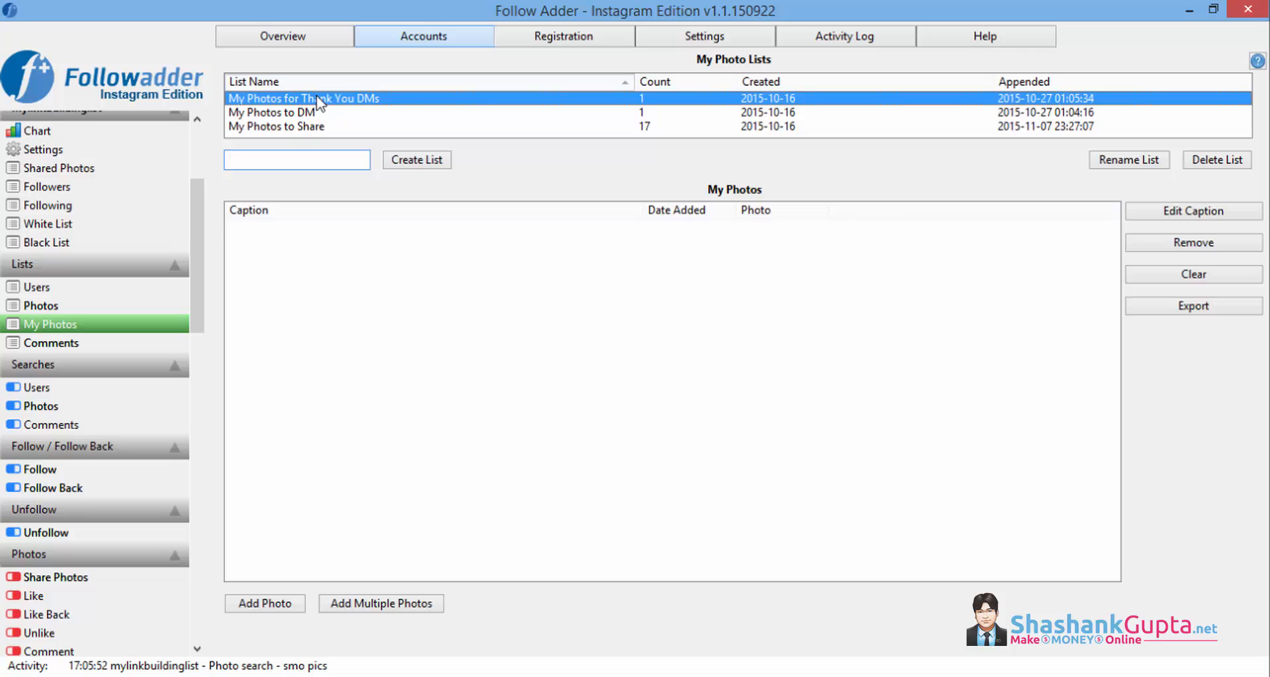
pyautogui.click(317, 82)
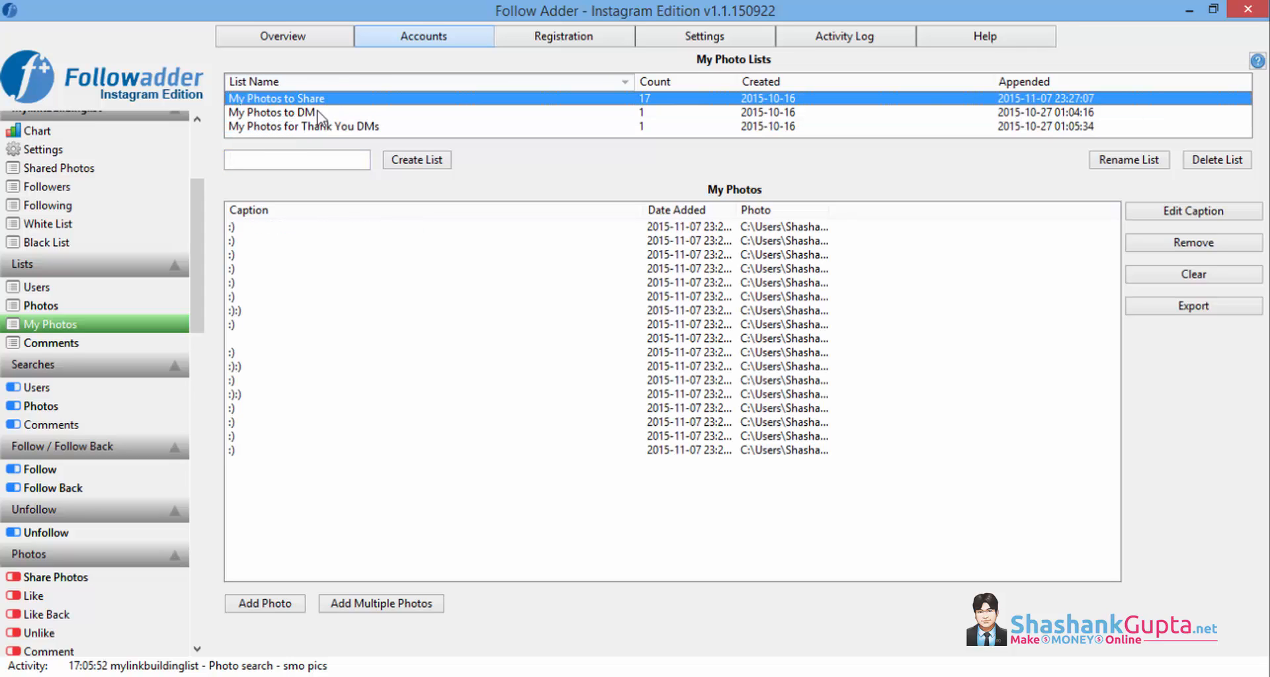
pyautogui.click(317, 113)
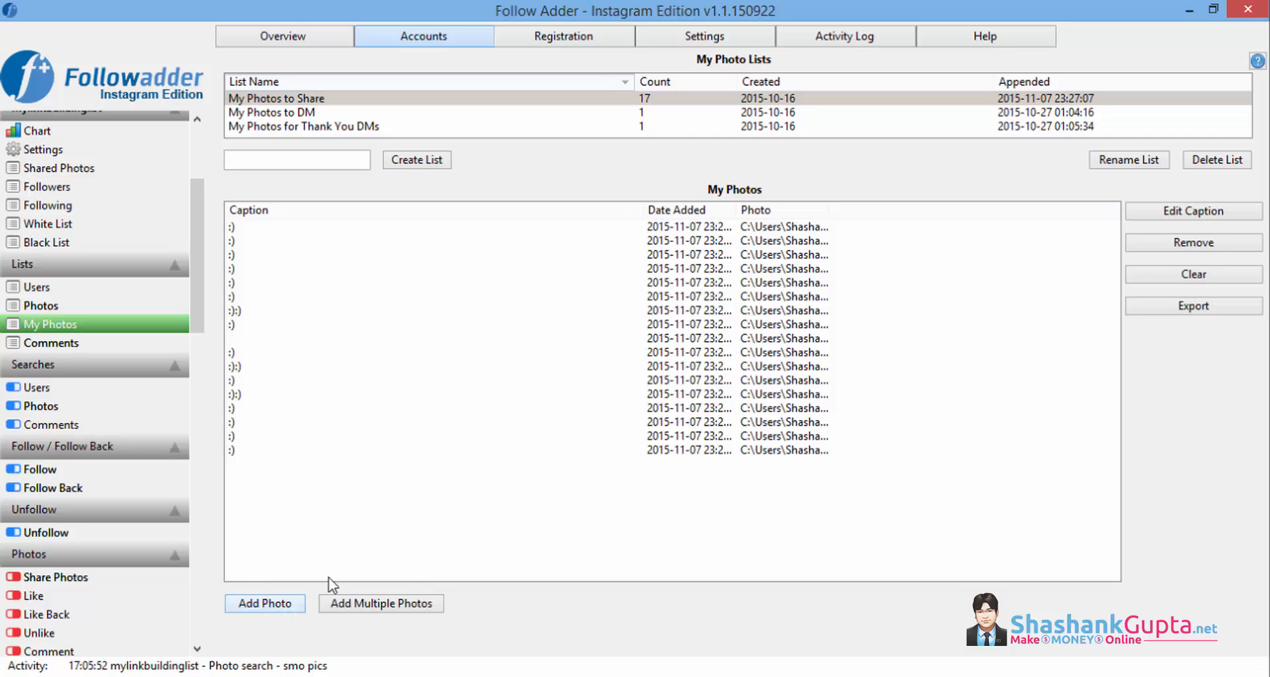
# - Load image_20151106_233732.jpg and image_20151106_233732_10.jpg from the sunset folder as multiple photos for My Photos to Share
pyautogui.click(429, 605)
pyautogui.click(192, 164)
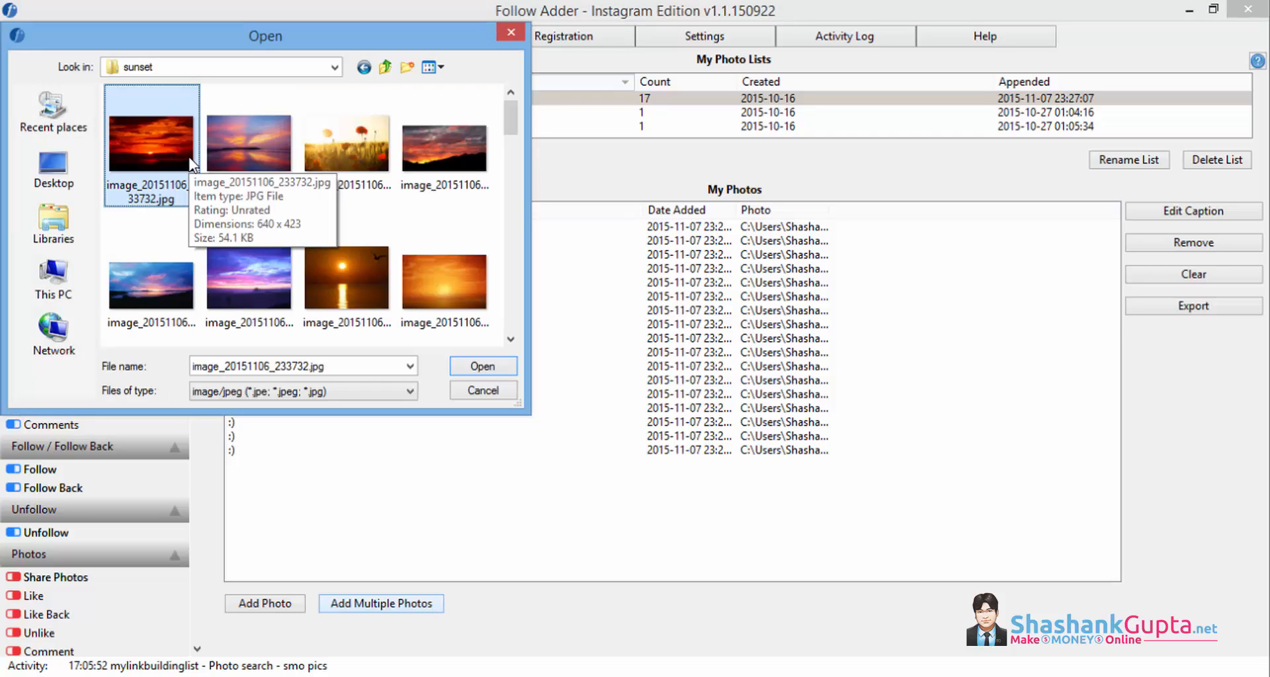
pyautogui.keyDown('shift'); pyautogui.click(467, 293); pyautogui.keyUp('shift')
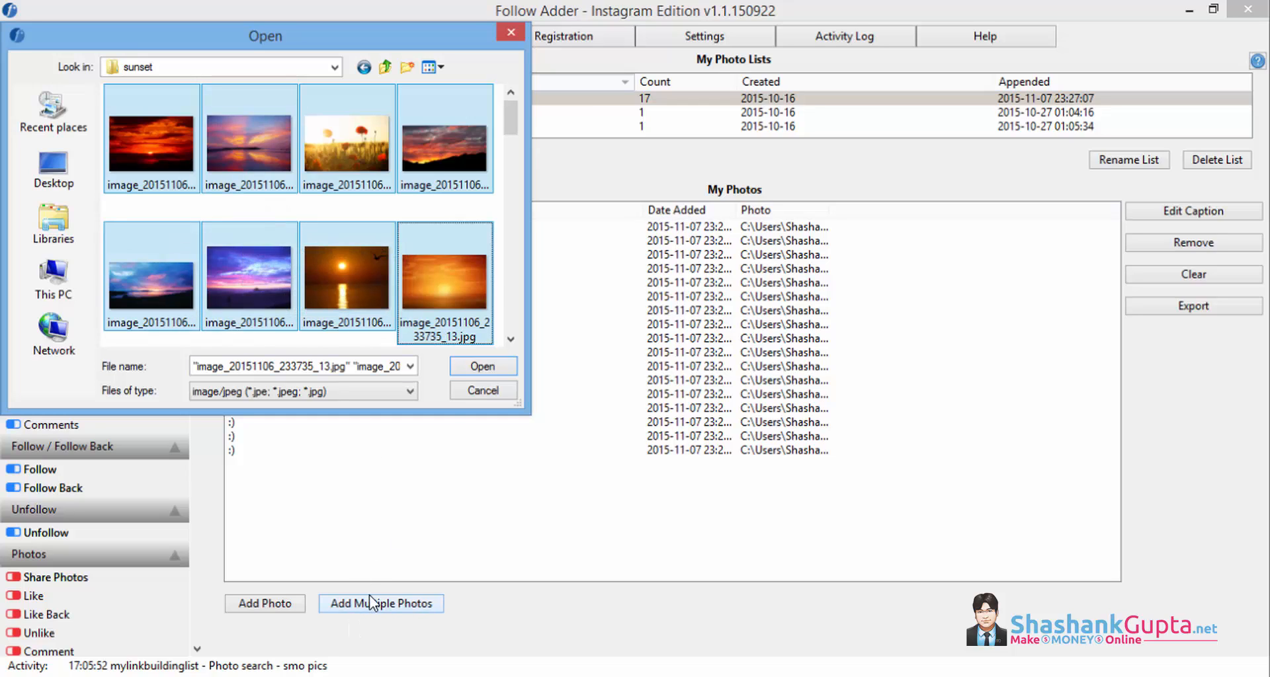
pyautogui.keyDown('shift'); pyautogui.click(345, 173); pyautogui.keyUp('shift')
pyautogui.keyDown('shift'); pyautogui.click(245, 153); pyautogui.keyUp('shift')
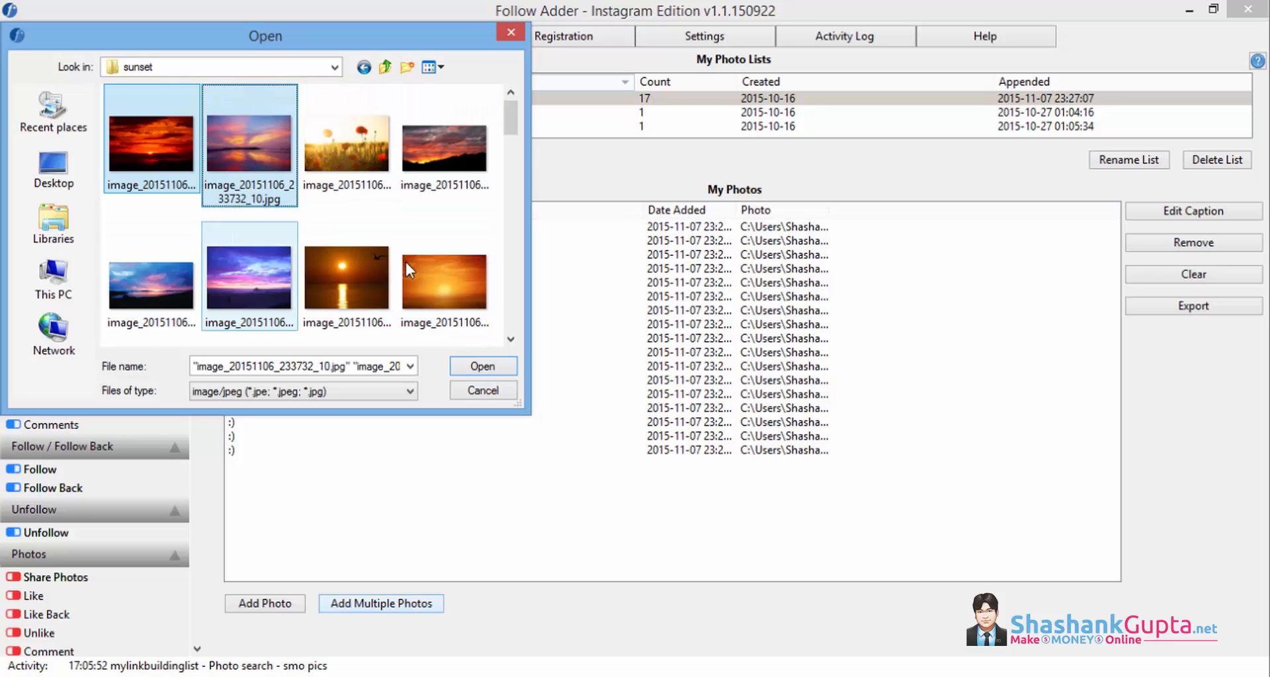
pyautogui.click(467, 371)
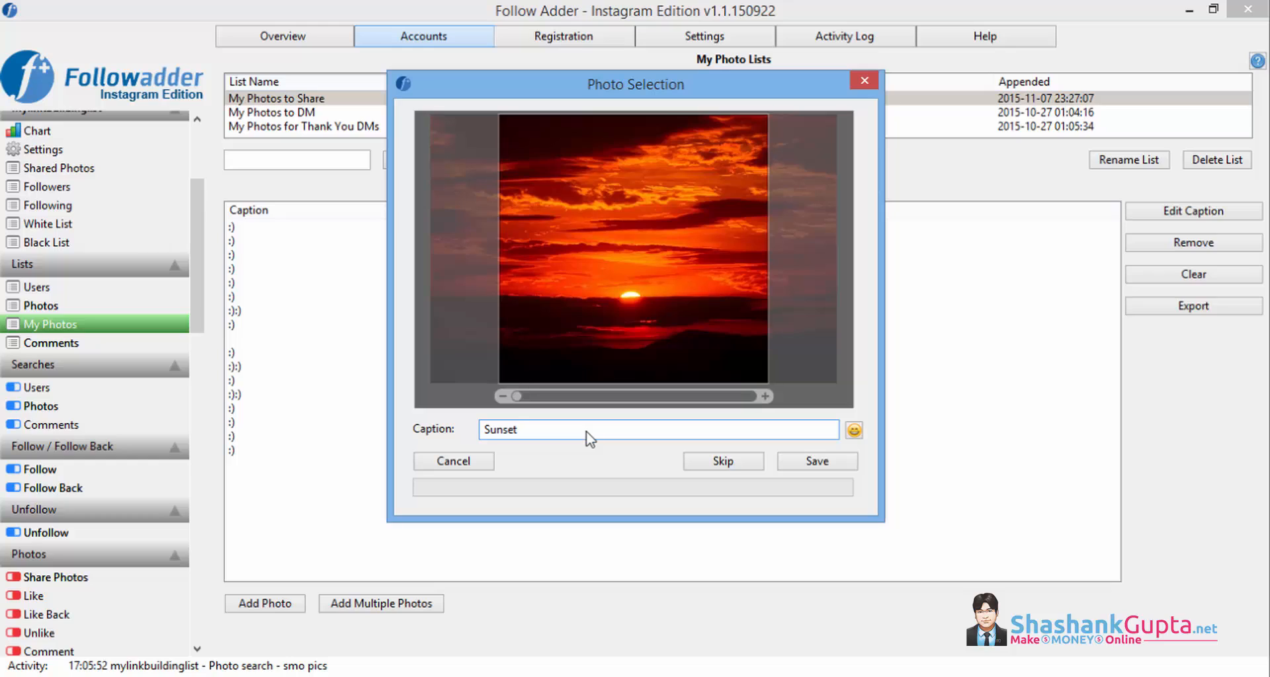
# - Save the first photo with the caption Sunset and the second with Sunset followed by two smiley emojis
pyautogui.write('Sunset')
pyautogui.click(821, 462)
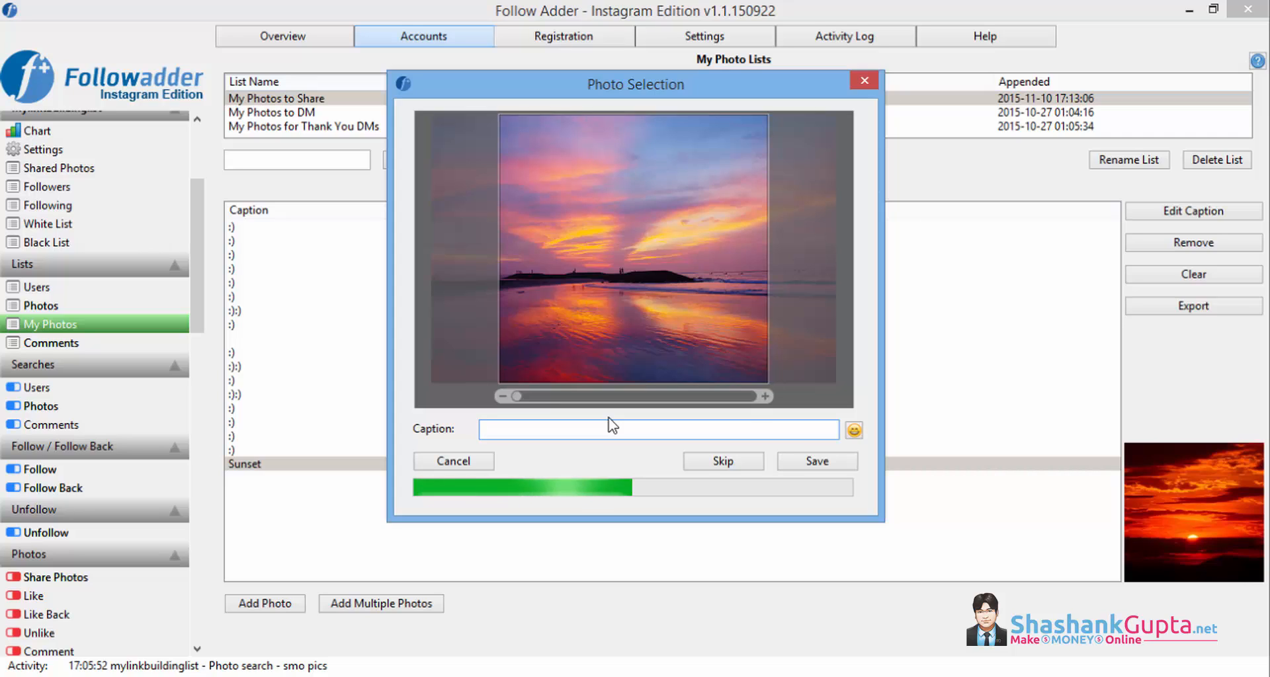
pyautogui.write('S')
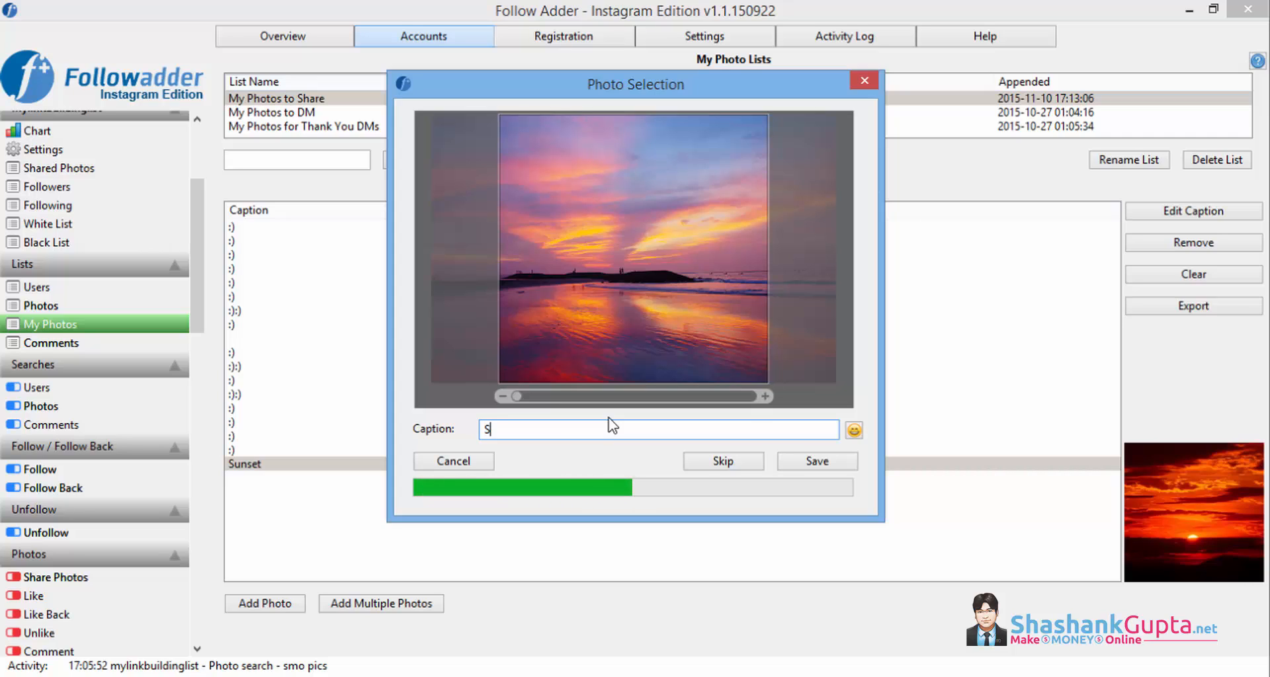
pyautogui.write('unset')
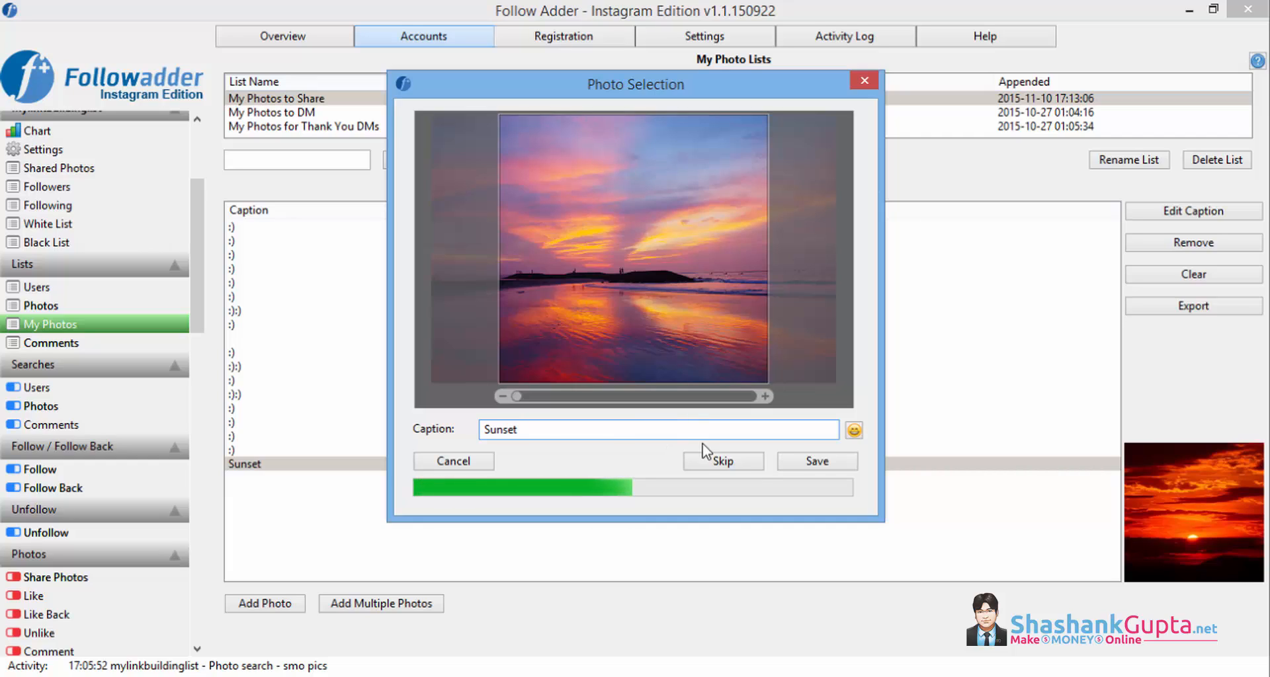
pyautogui.click(855, 432)
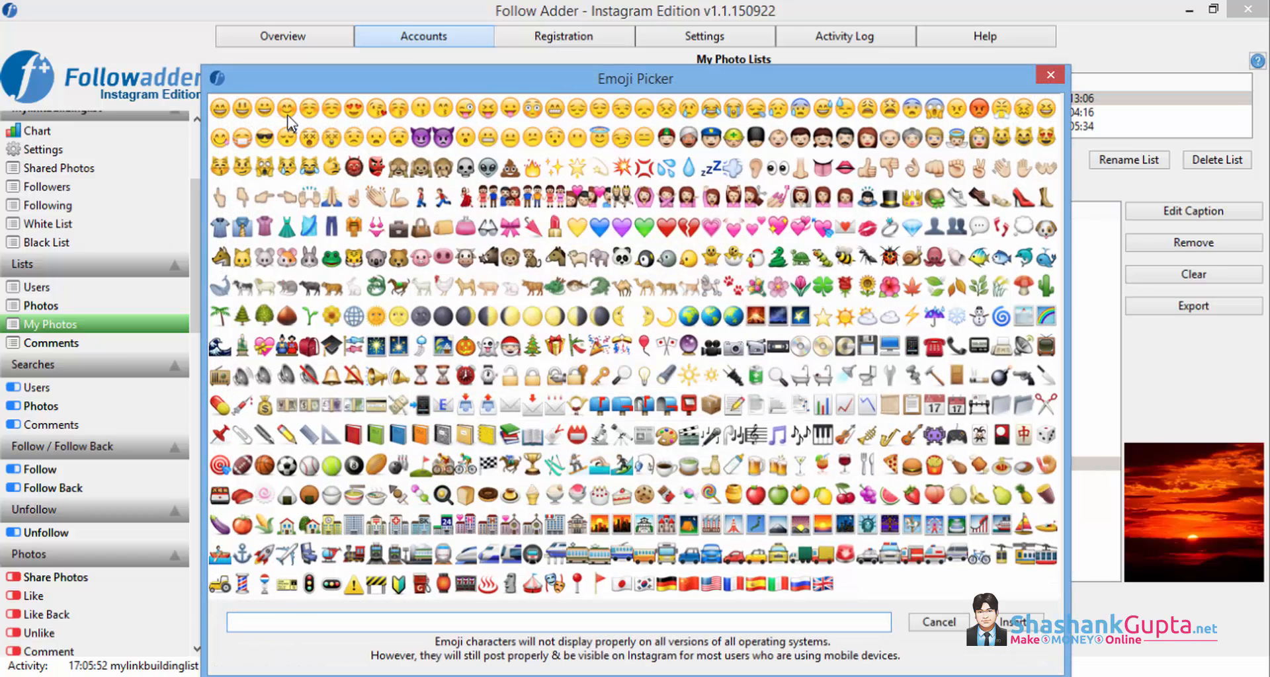
pyautogui.click(260, 111)
pyautogui.click(1018, 622)
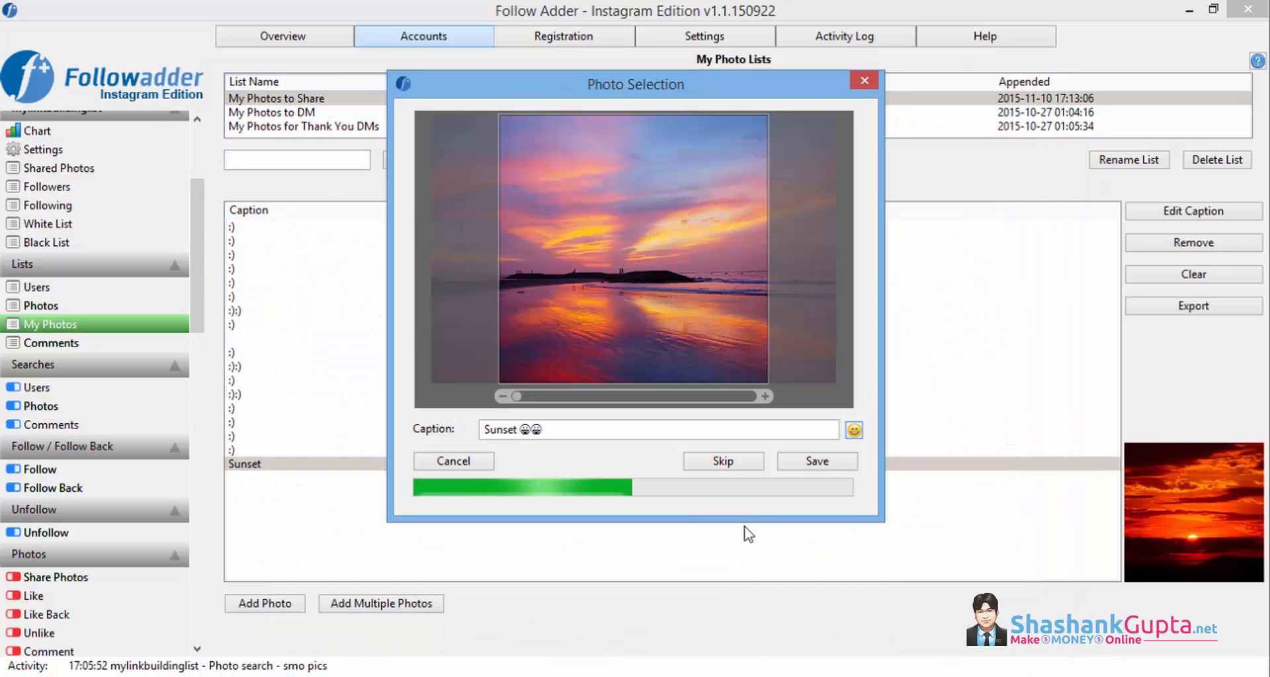
pyautogui.click(820, 462)
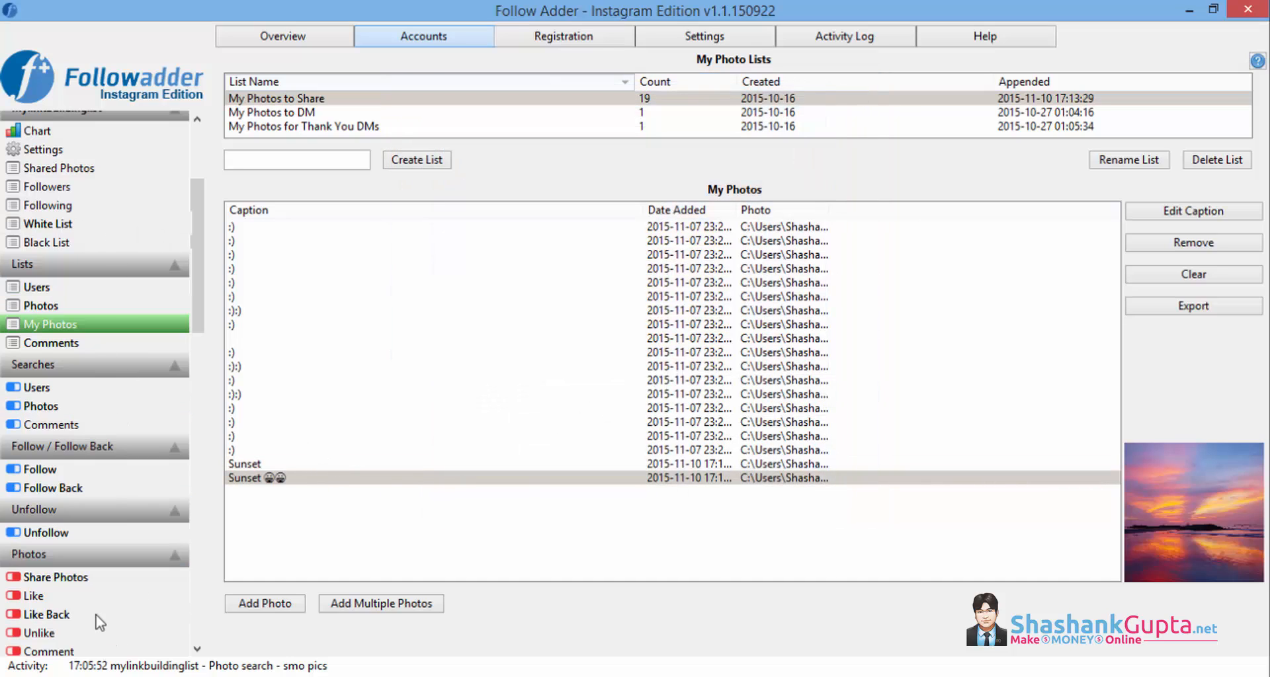
# - Add the My Photos to Share list to the photo lists used by Share Photos
pyautogui.click(96, 578)
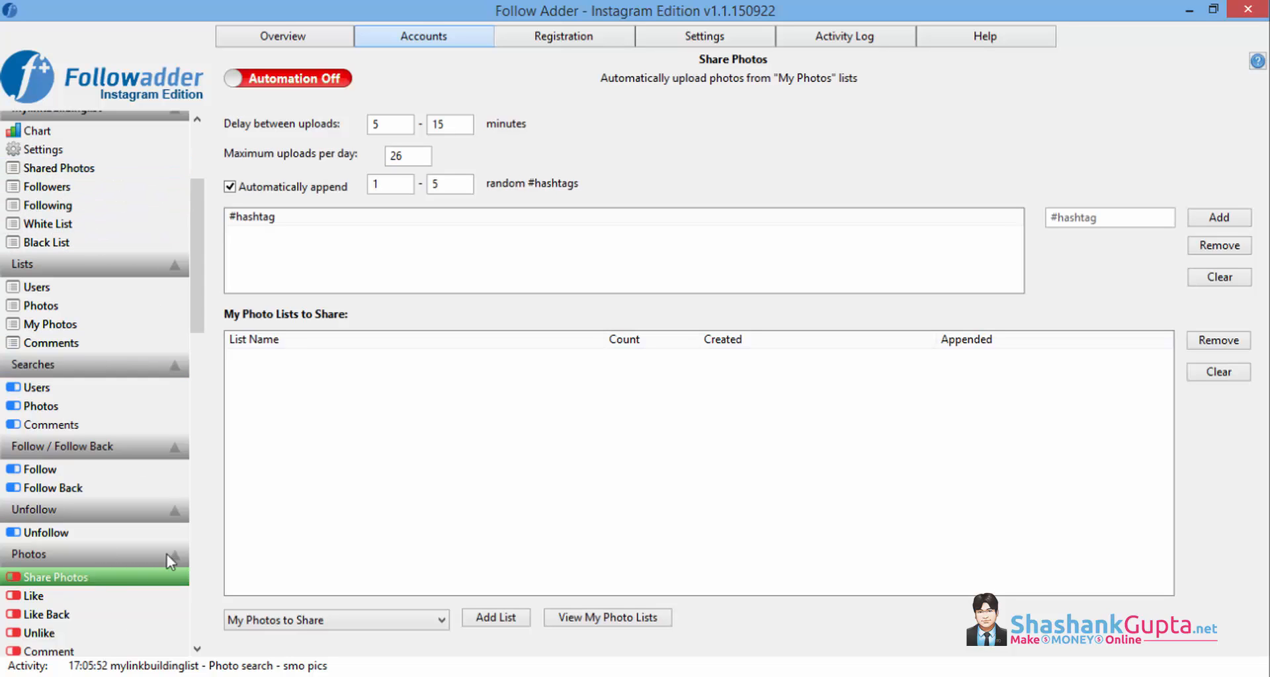
pyautogui.click(392, 630)
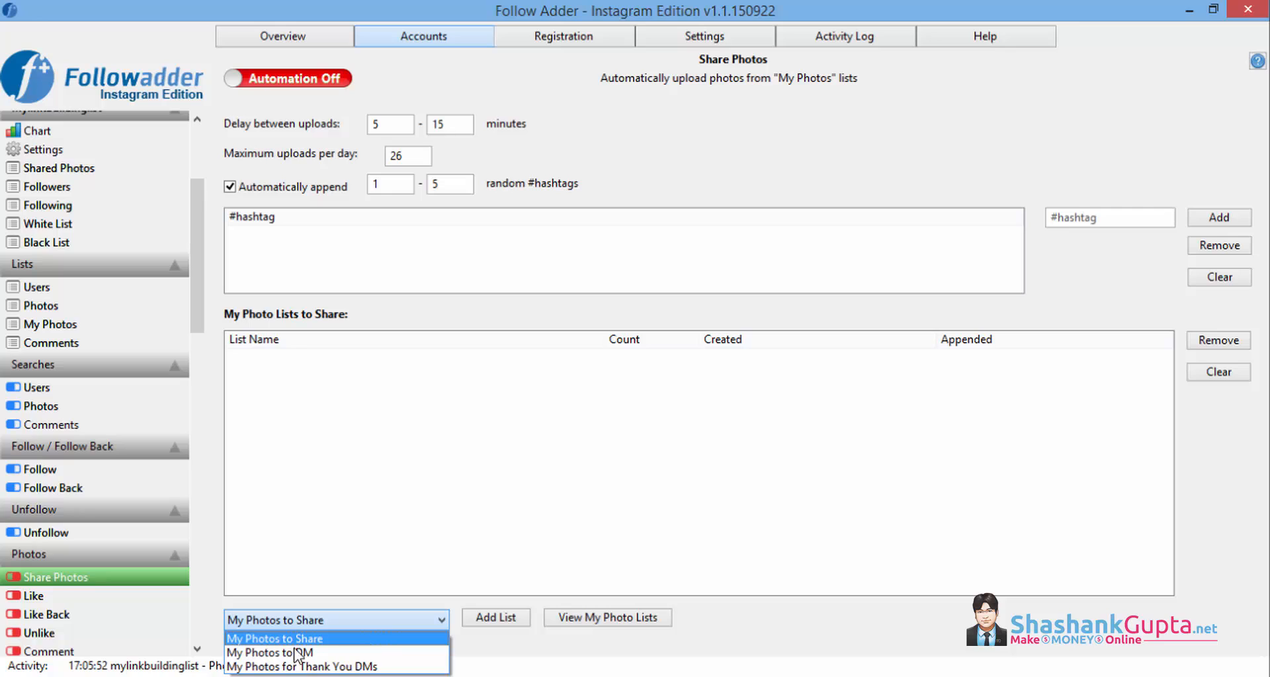
pyautogui.click(329, 639)
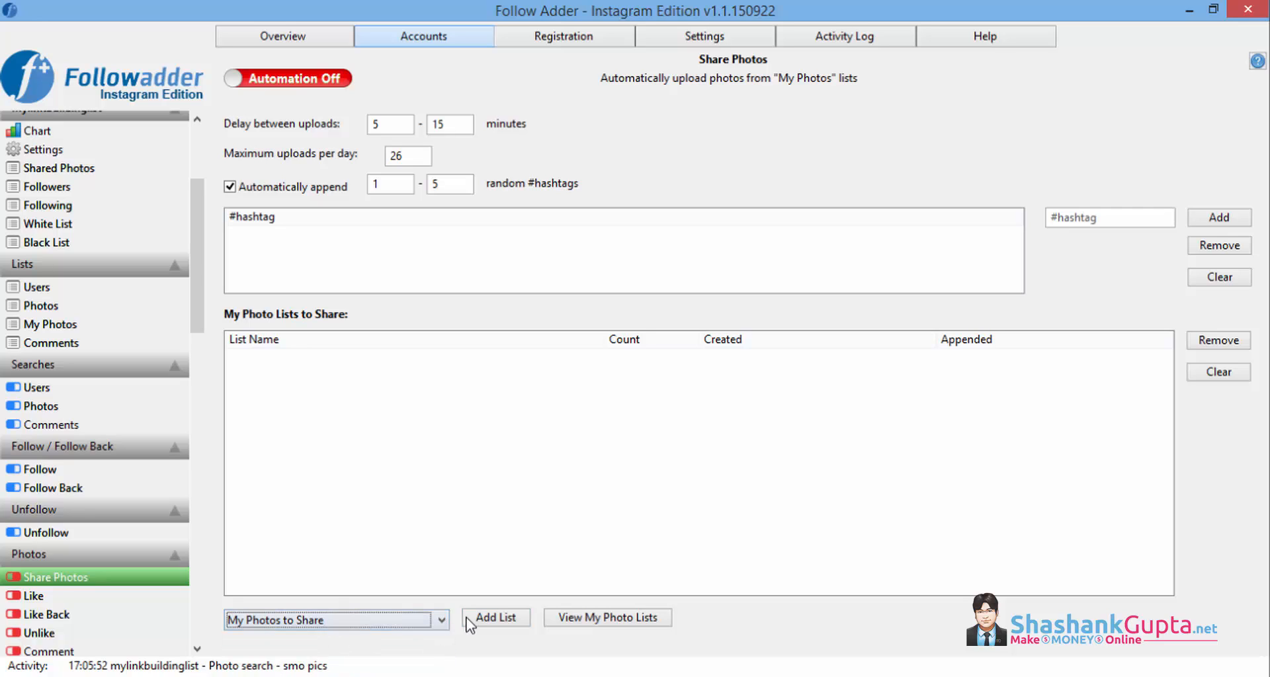
pyautogui.click(479, 619)
pyautogui.click(289, 361)
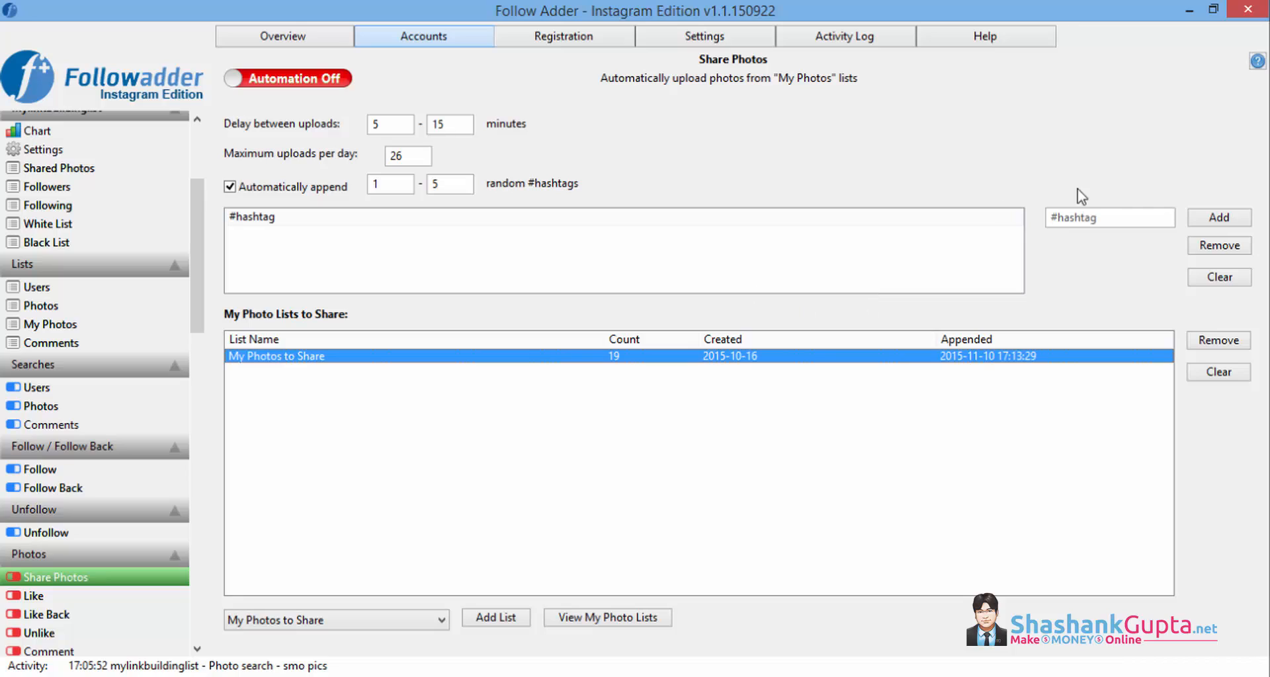
# - Add #sunset to the random hashtags appended to shared photos
pyautogui.click(1117, 225)
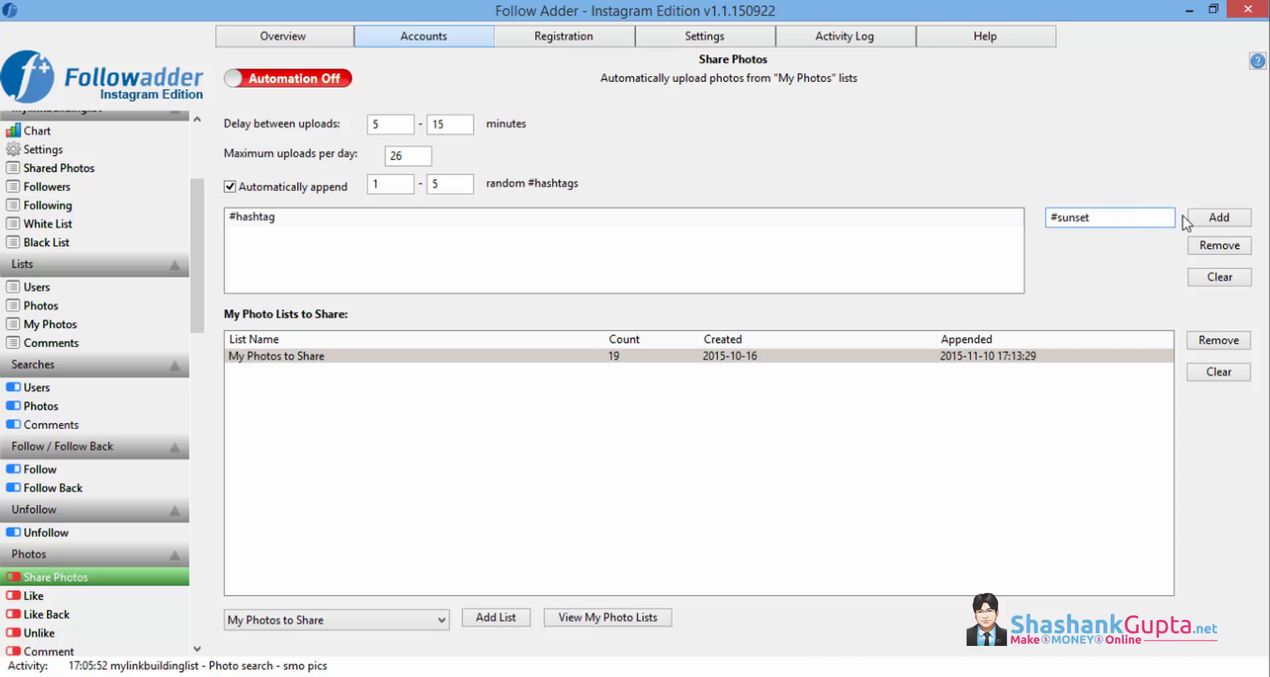
pyautogui.click(1226, 218)
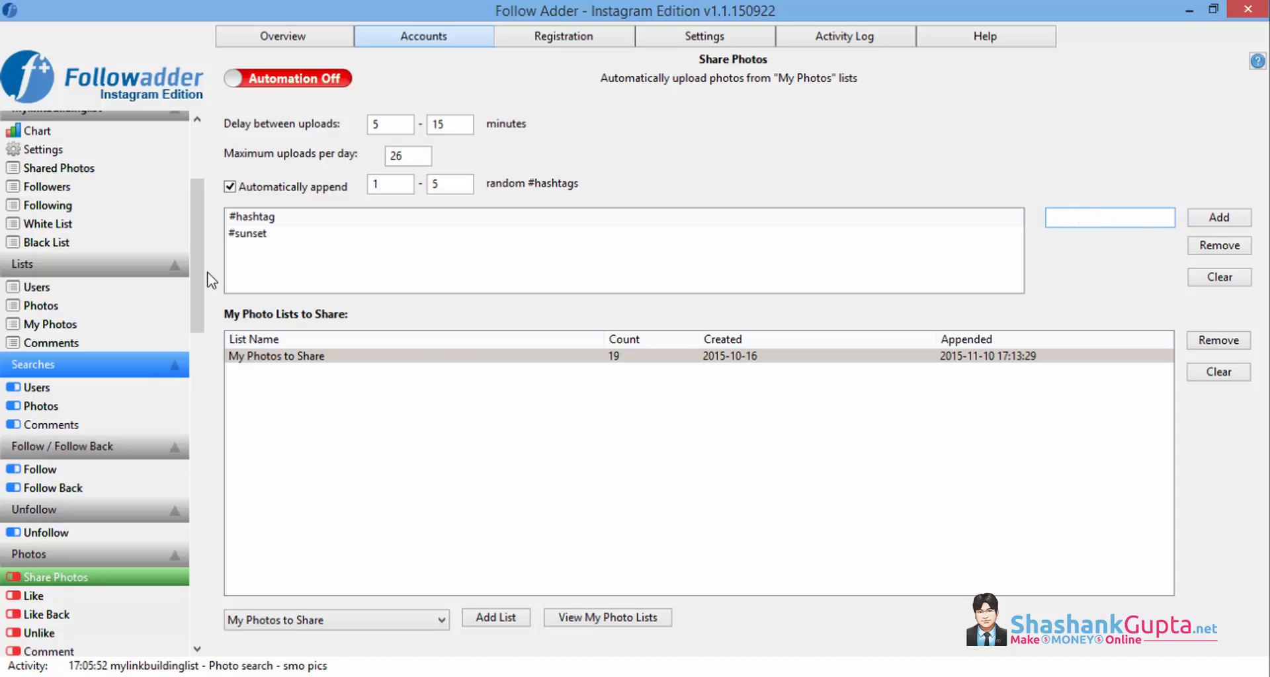
pyautogui.click(264, 234)
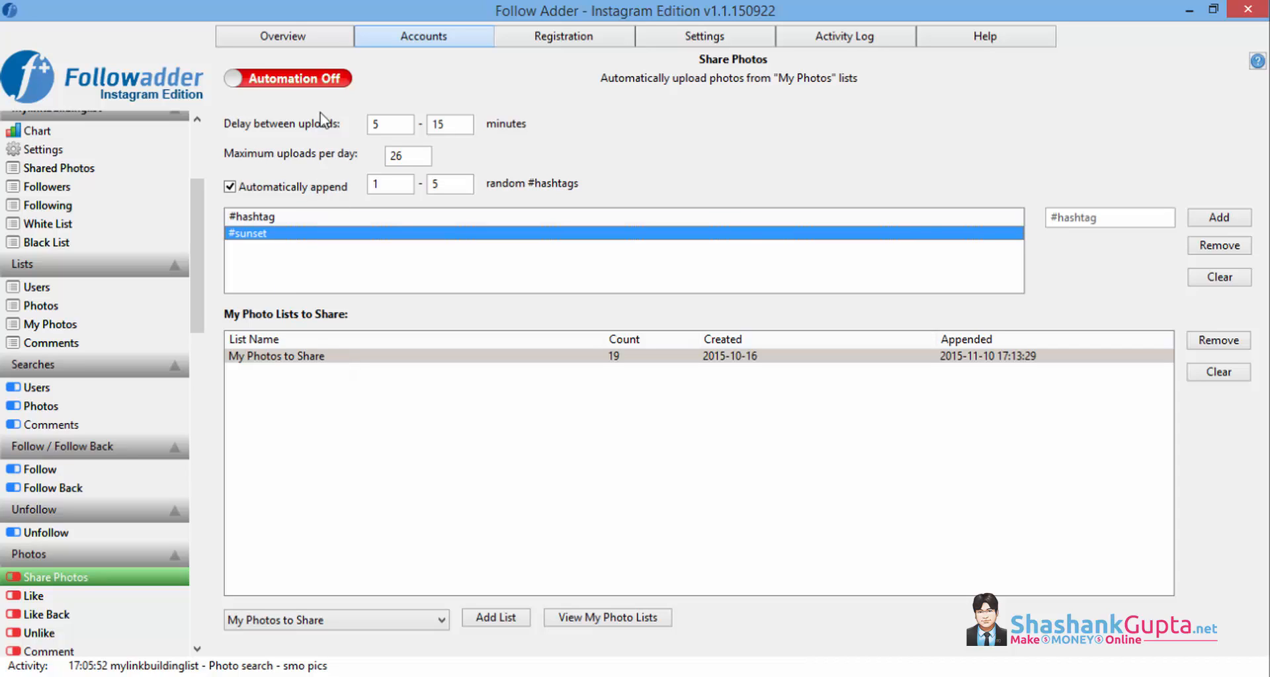
# - Turn on the Share Photos automation and check its upload delay and daily maximum
pyautogui.click(340, 80)
pyautogui.click(340, 81)
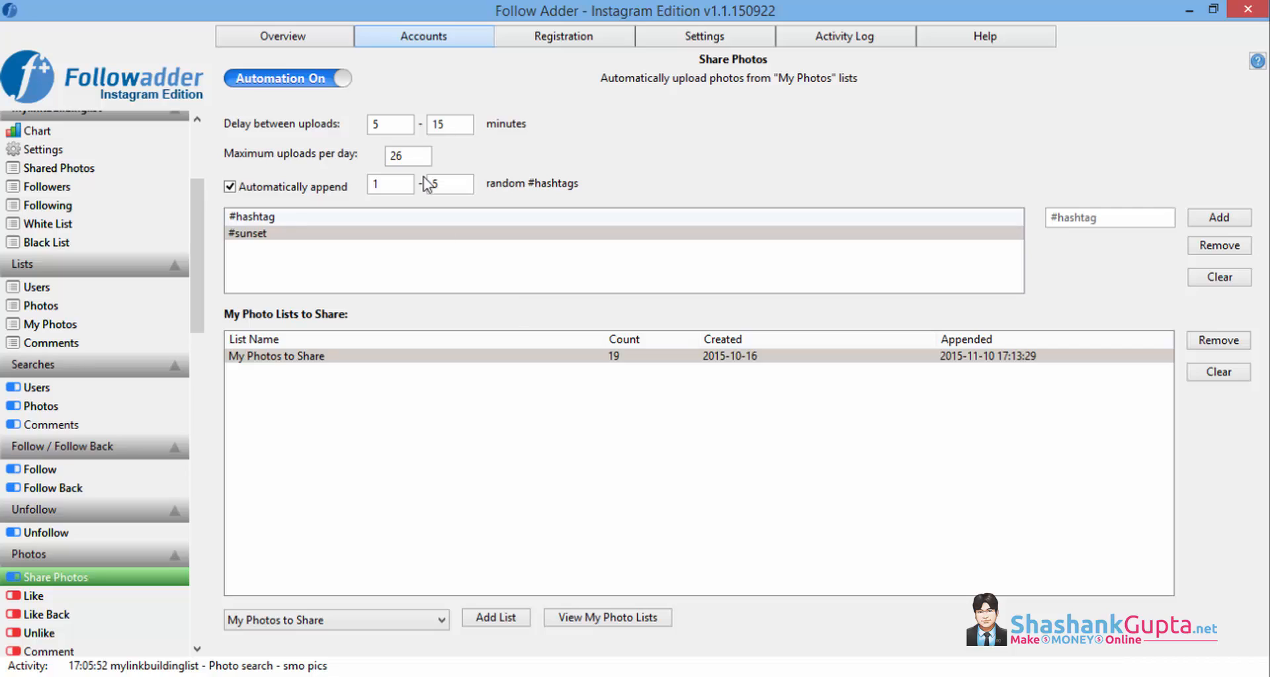
pyautogui.doubleClick(389, 131)
pyautogui.click(465, 128)
pyautogui.click(407, 156)
# - Add the Photos to Like list to the Like Photos settings and turn on its automation
pyautogui.scroll(-1, 129, 459)
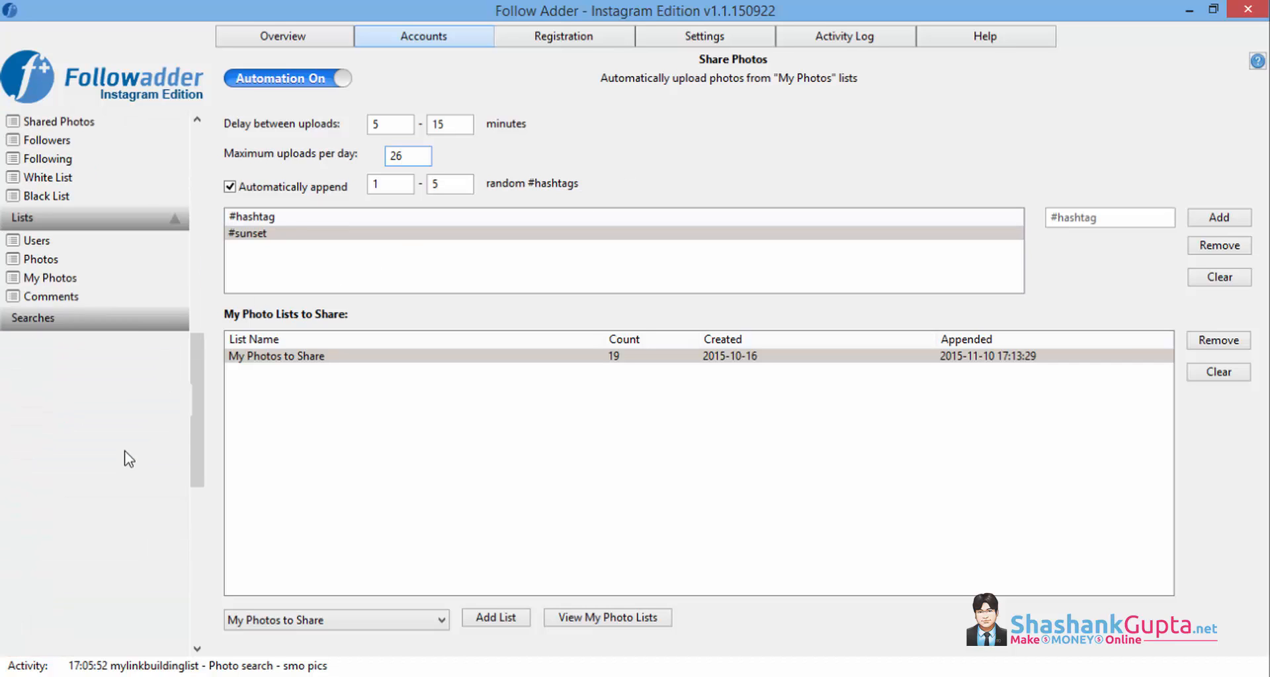
pyautogui.scroll(-1, 126, 453)
pyautogui.click(56, 507)
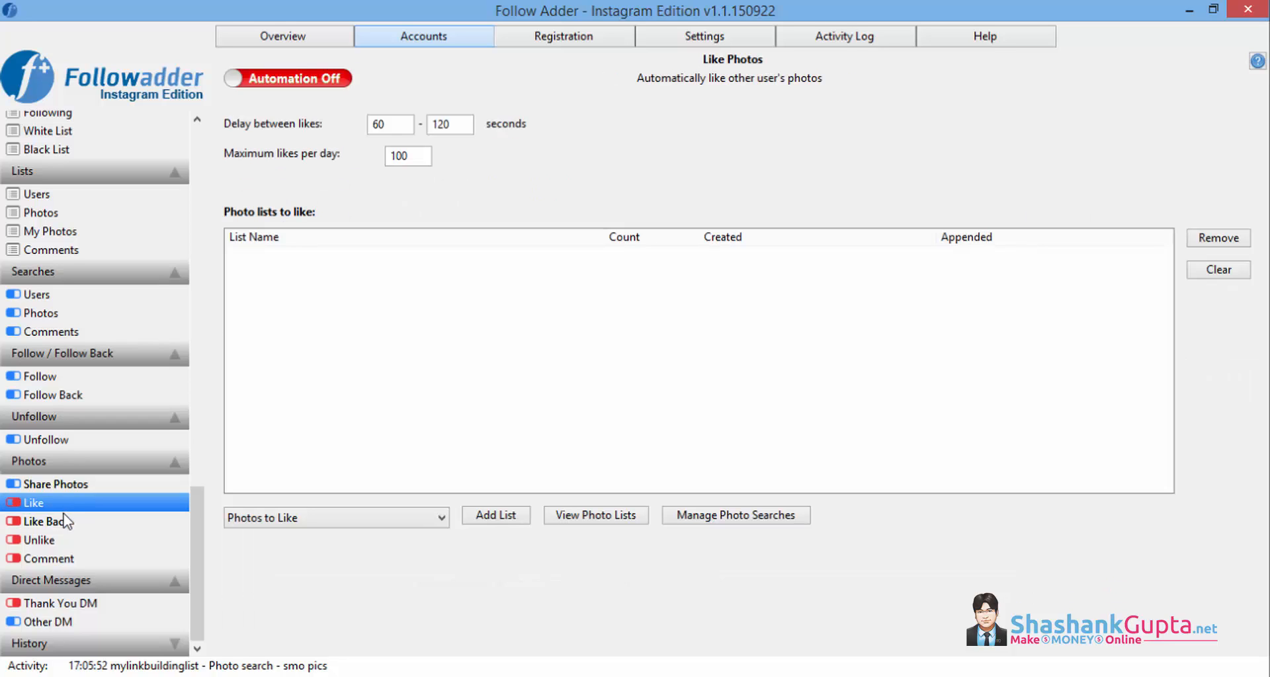
pyautogui.click(479, 522)
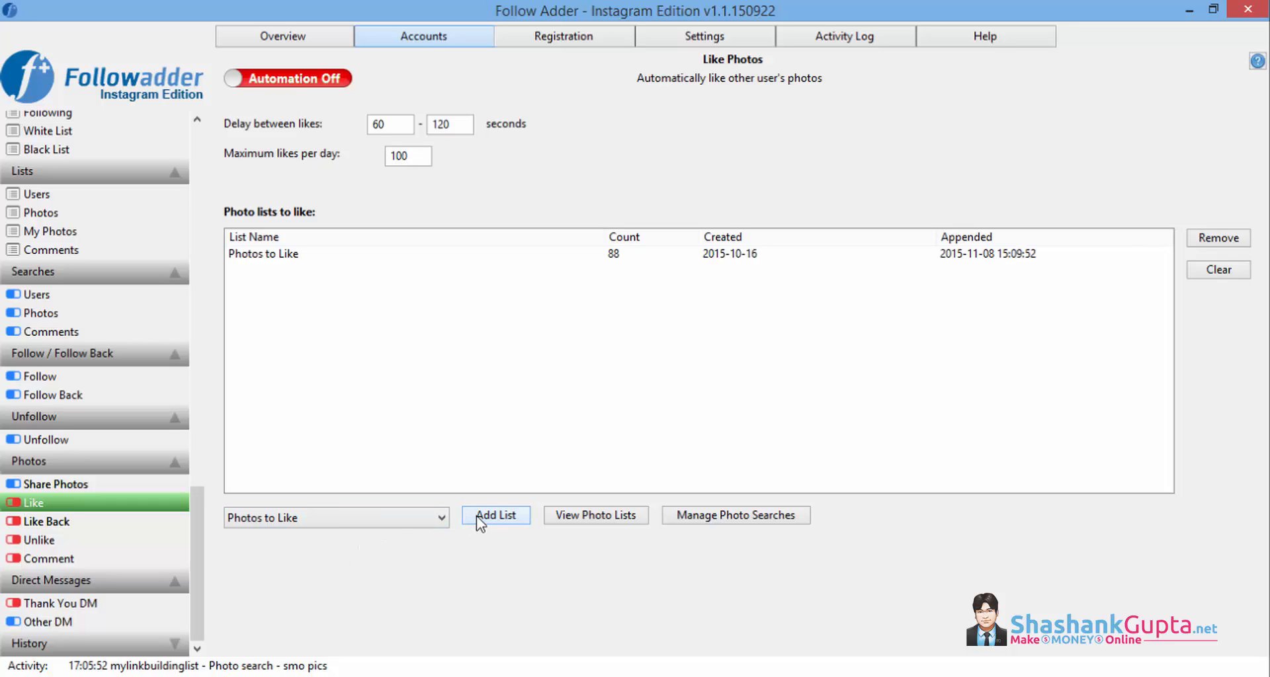
pyautogui.click(627, 258)
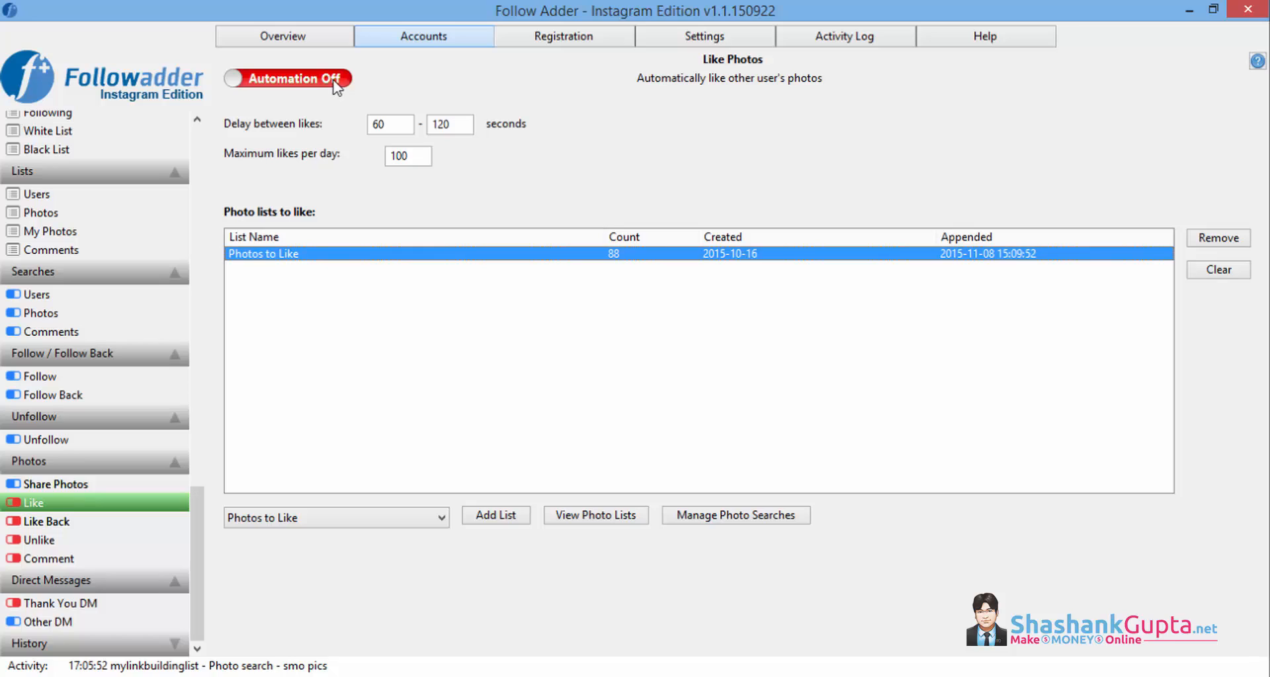
pyautogui.click(337, 83)
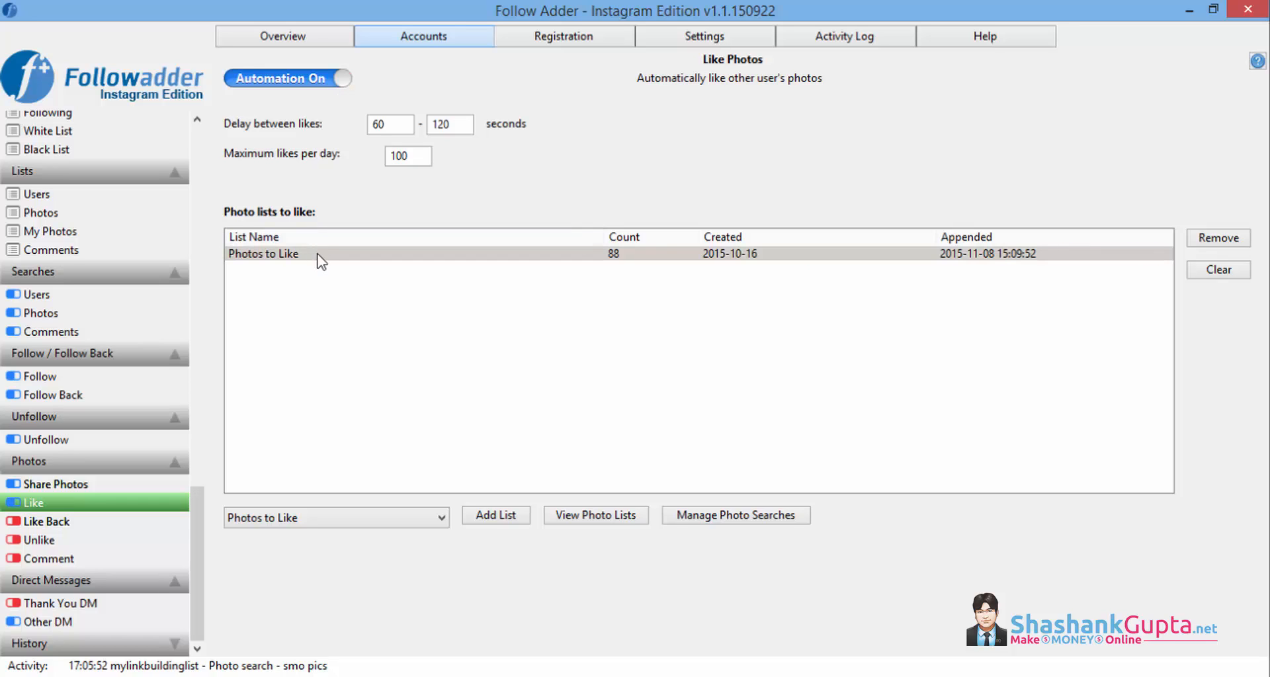
pyautogui.click(320, 258)
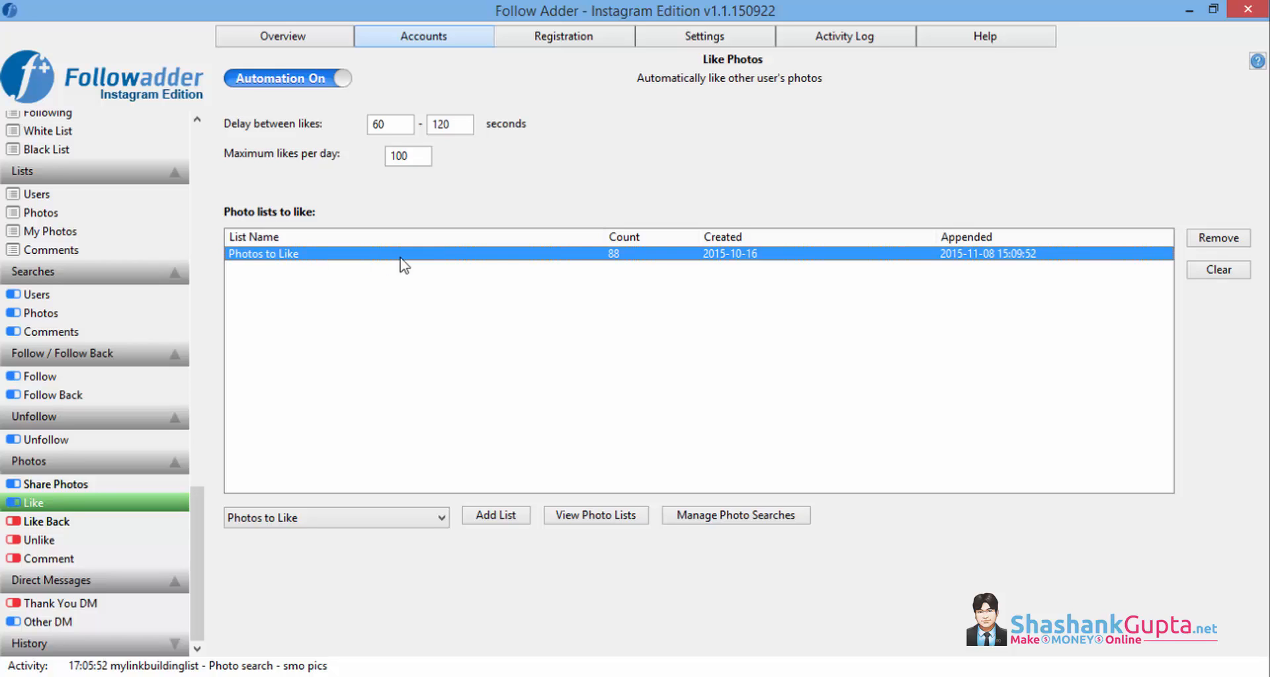
# - Review the automation settings for Like Back, Unlike, Comment and Thank You DM
pyautogui.click(63, 522)
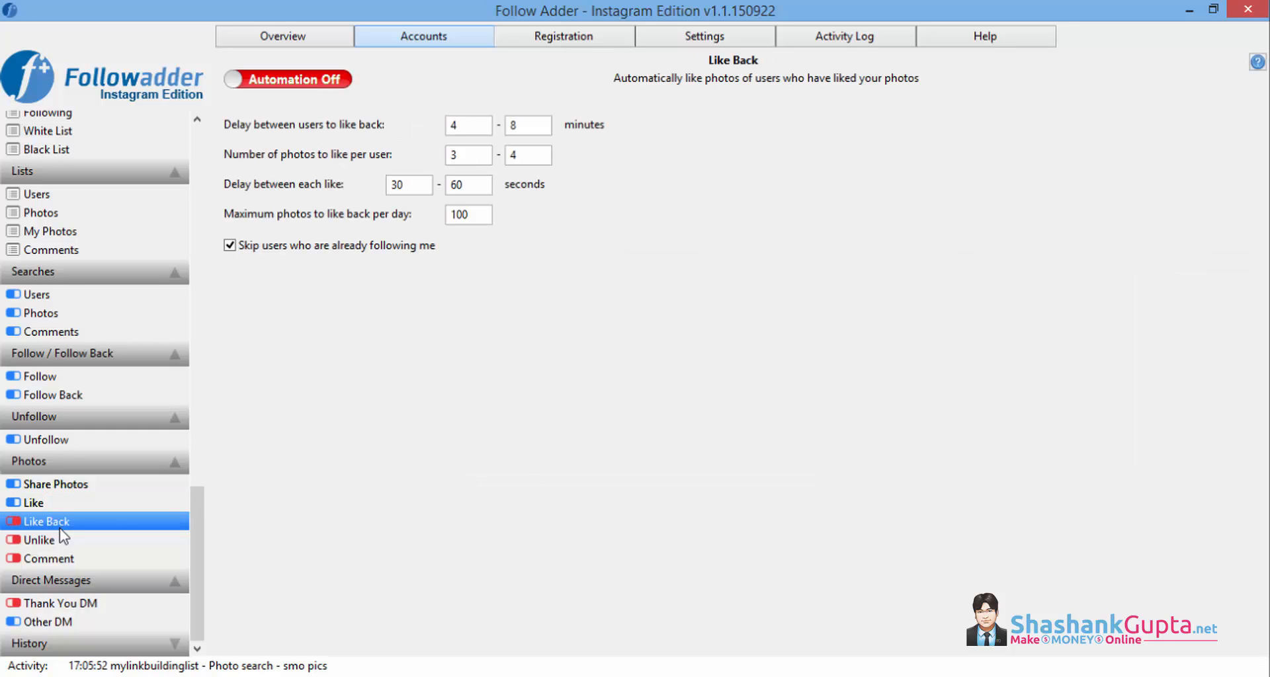
pyautogui.click(84, 544)
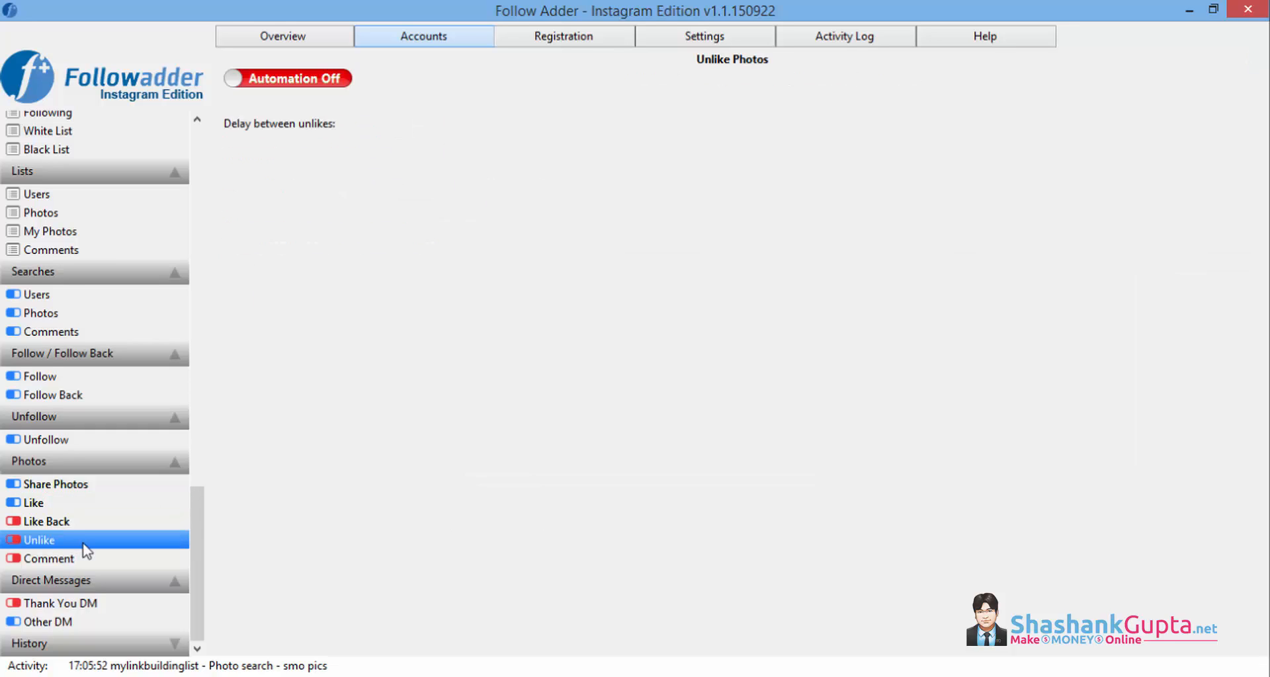
pyautogui.click(101, 559)
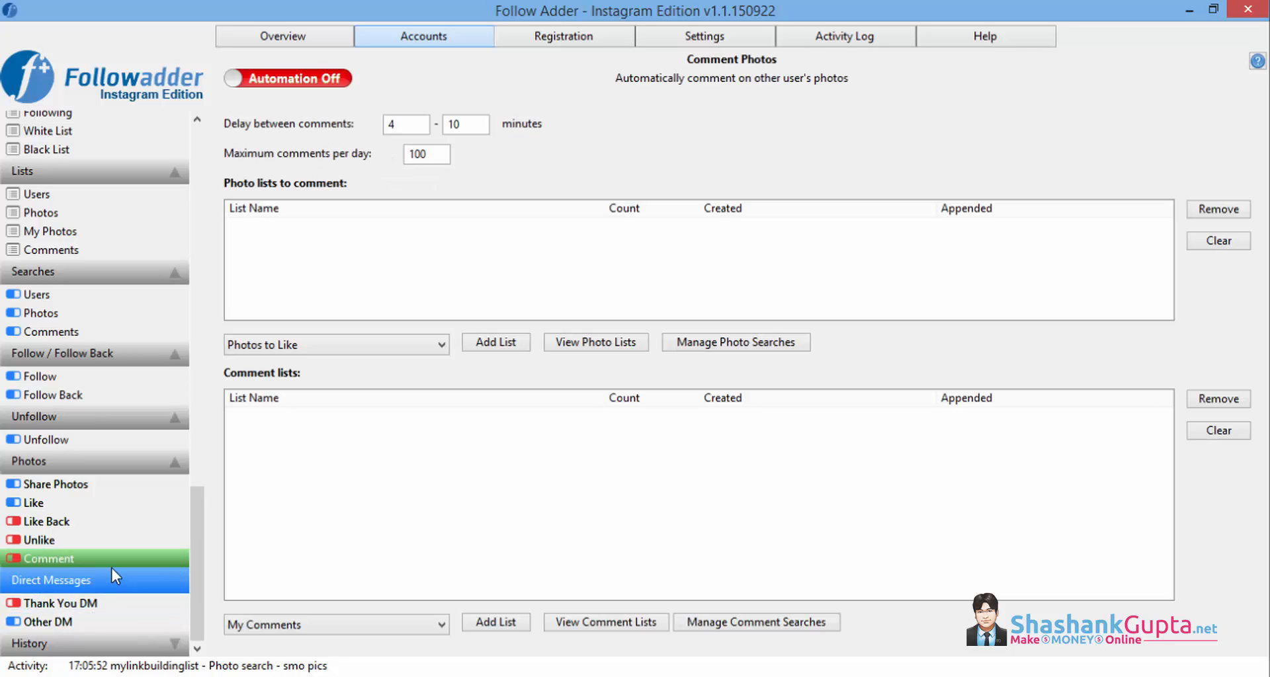
pyautogui.click(90, 604)
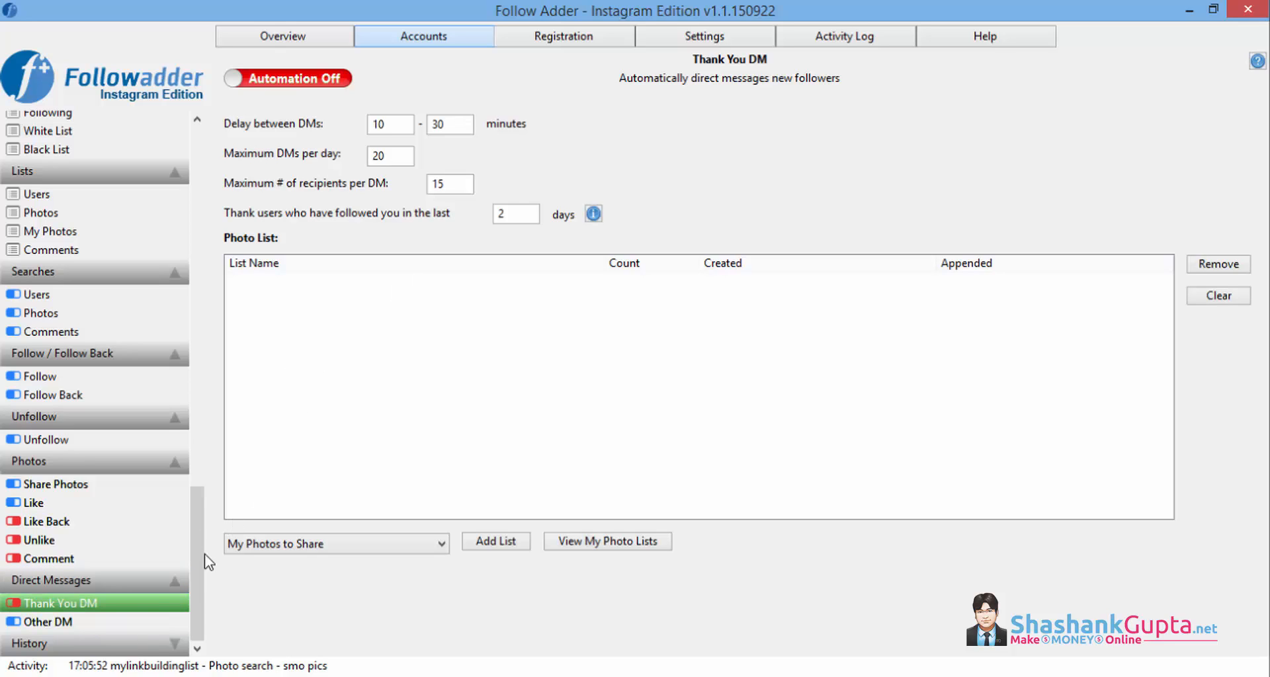
# - Examine the user and photo lists assigned to Other DM, then return to the Thank You DM settings
pyautogui.click(135, 618)
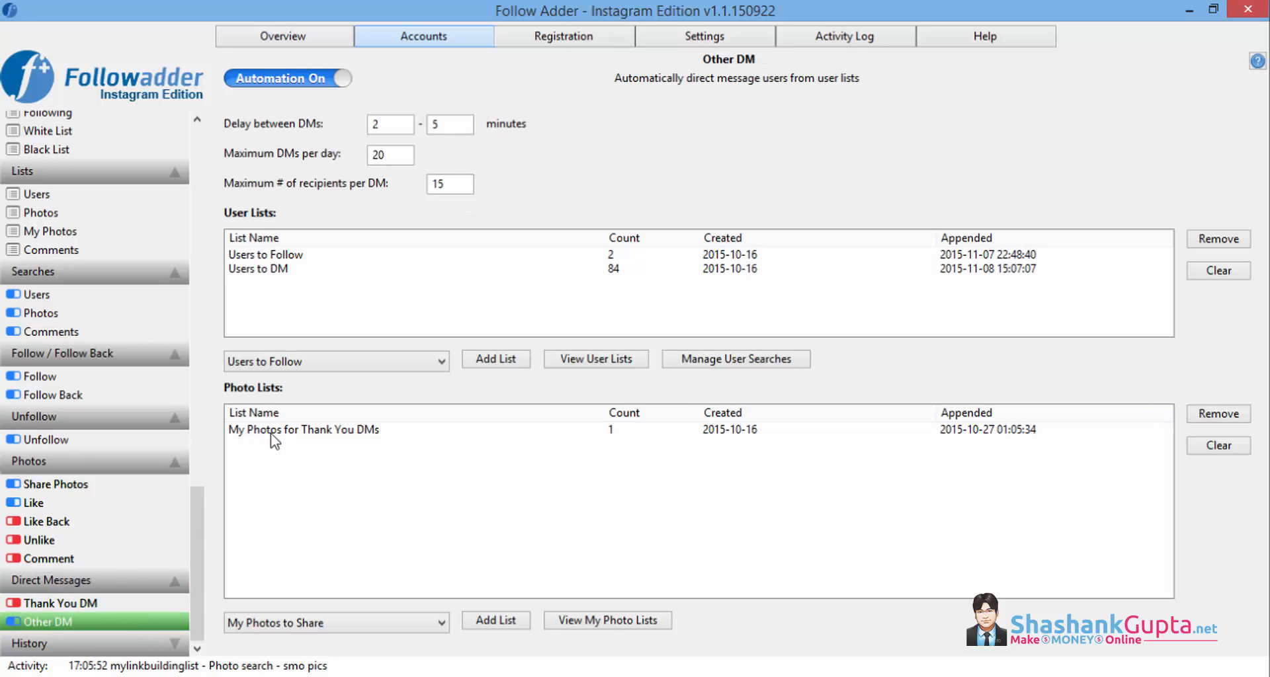
pyautogui.click(311, 430)
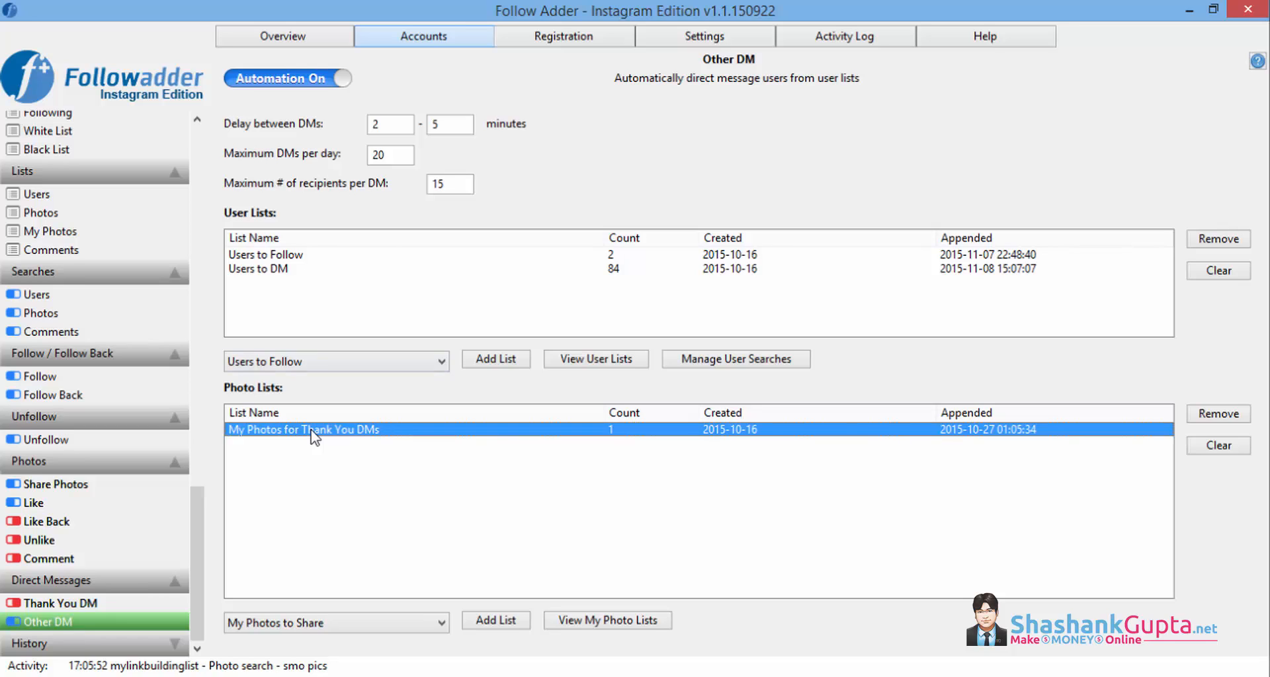
pyautogui.click(302, 258)
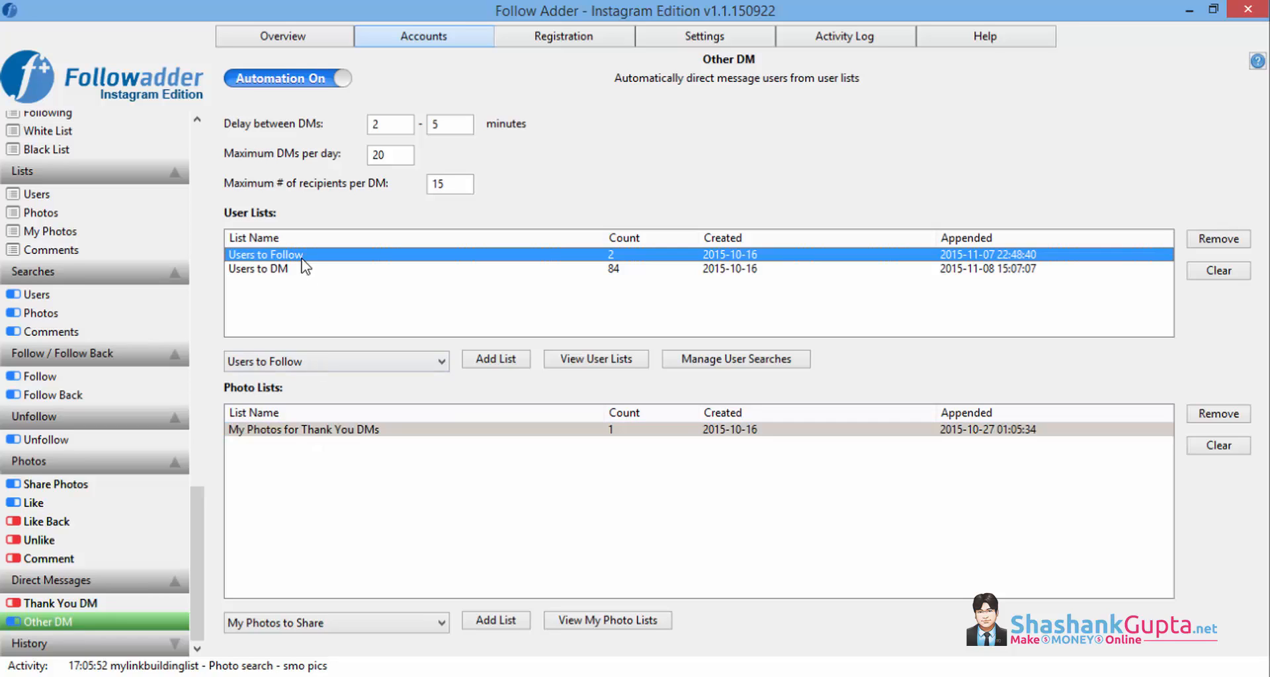
pyautogui.click(300, 271)
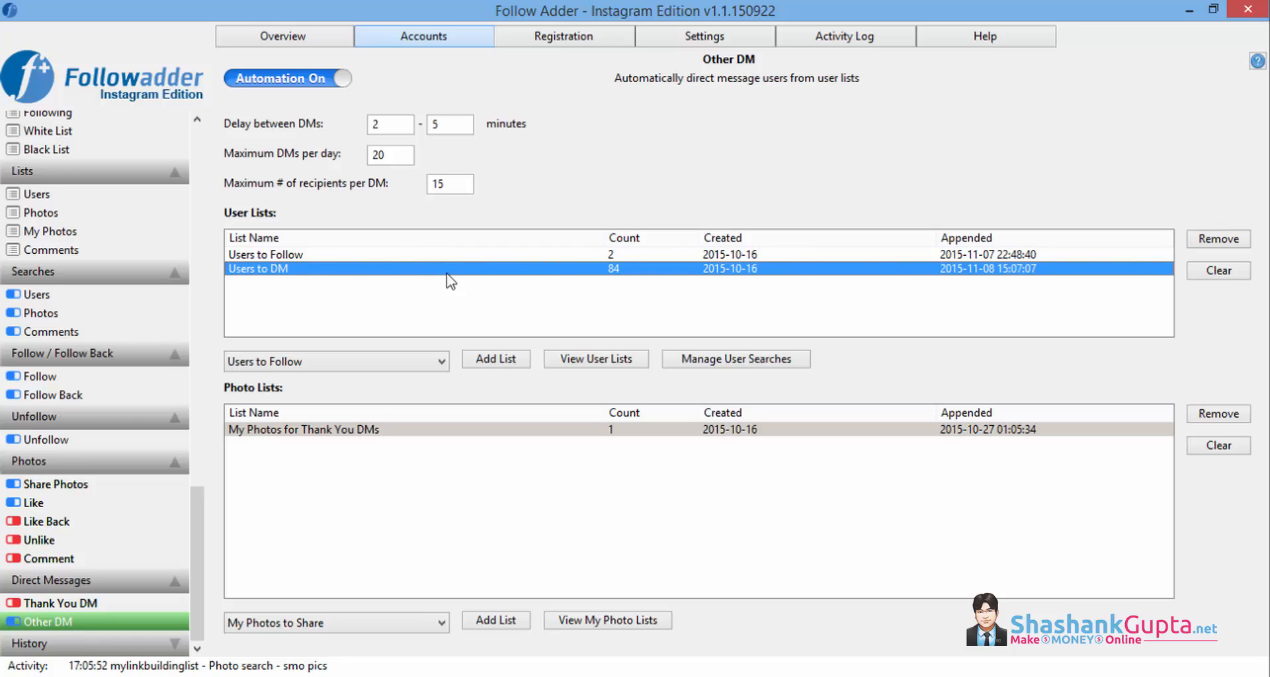
pyautogui.click(322, 254)
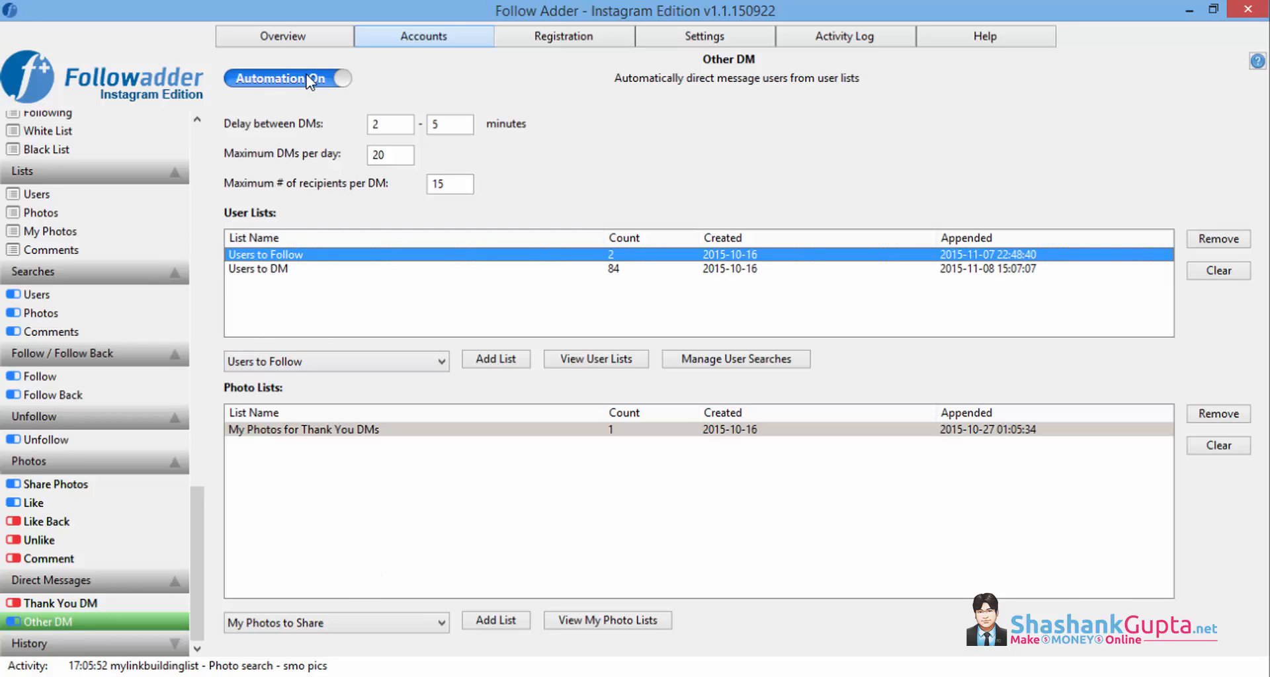
pyautogui.click(99, 604)
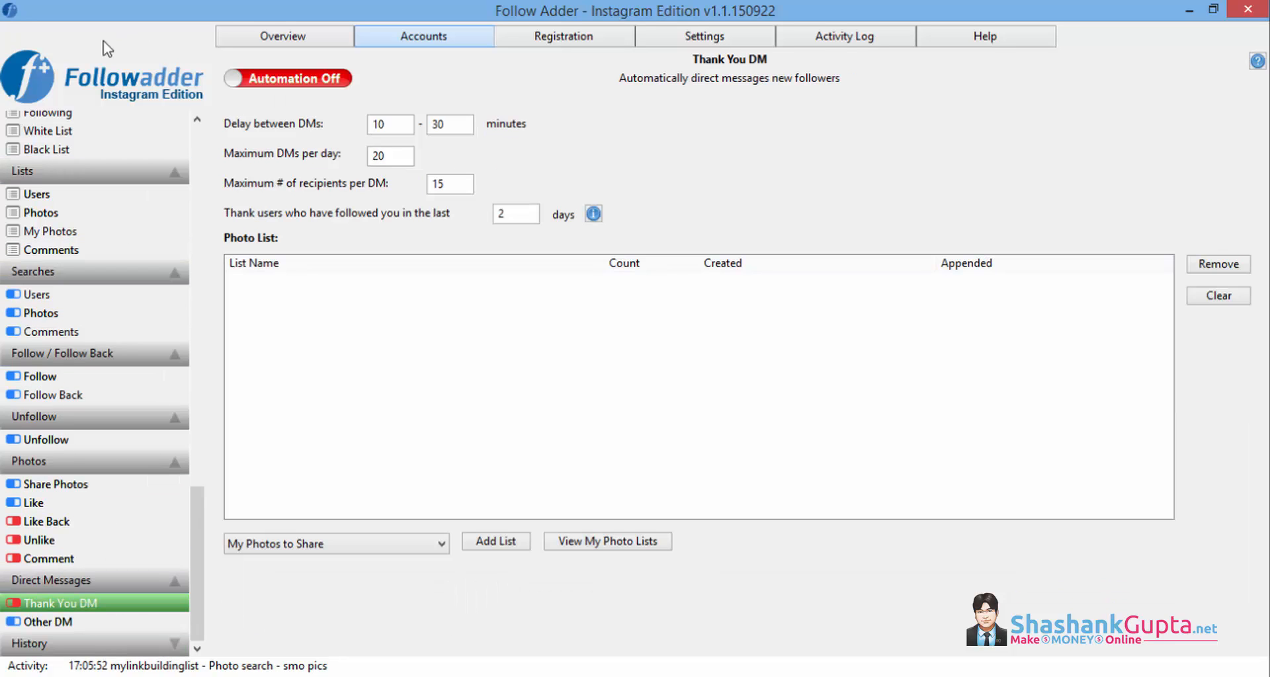